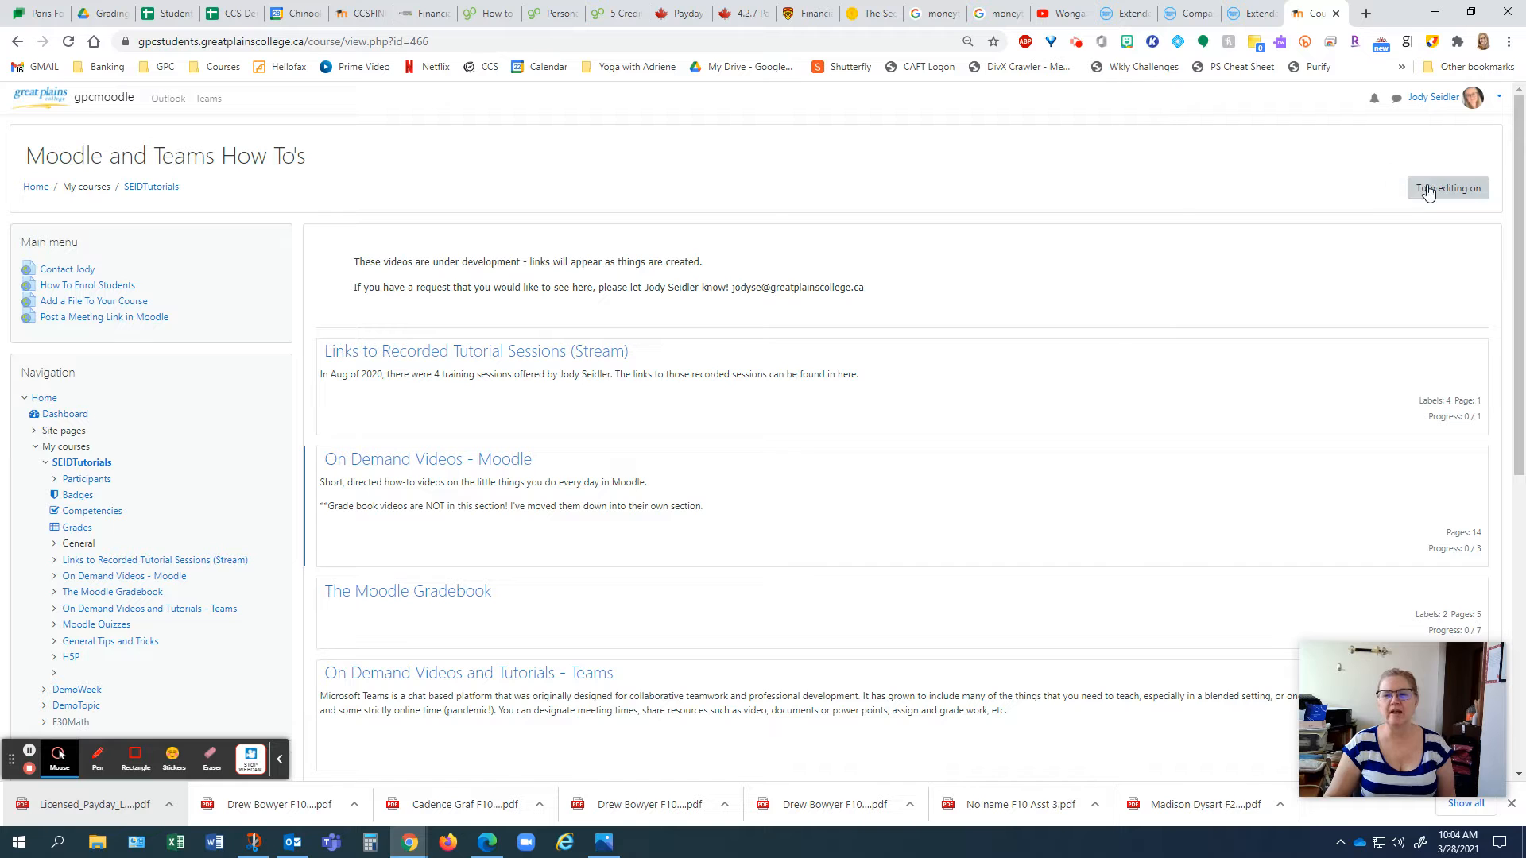
Turn on course editing and add a new Quiz activity to the Moodle Quizzes section
click(1429, 192)
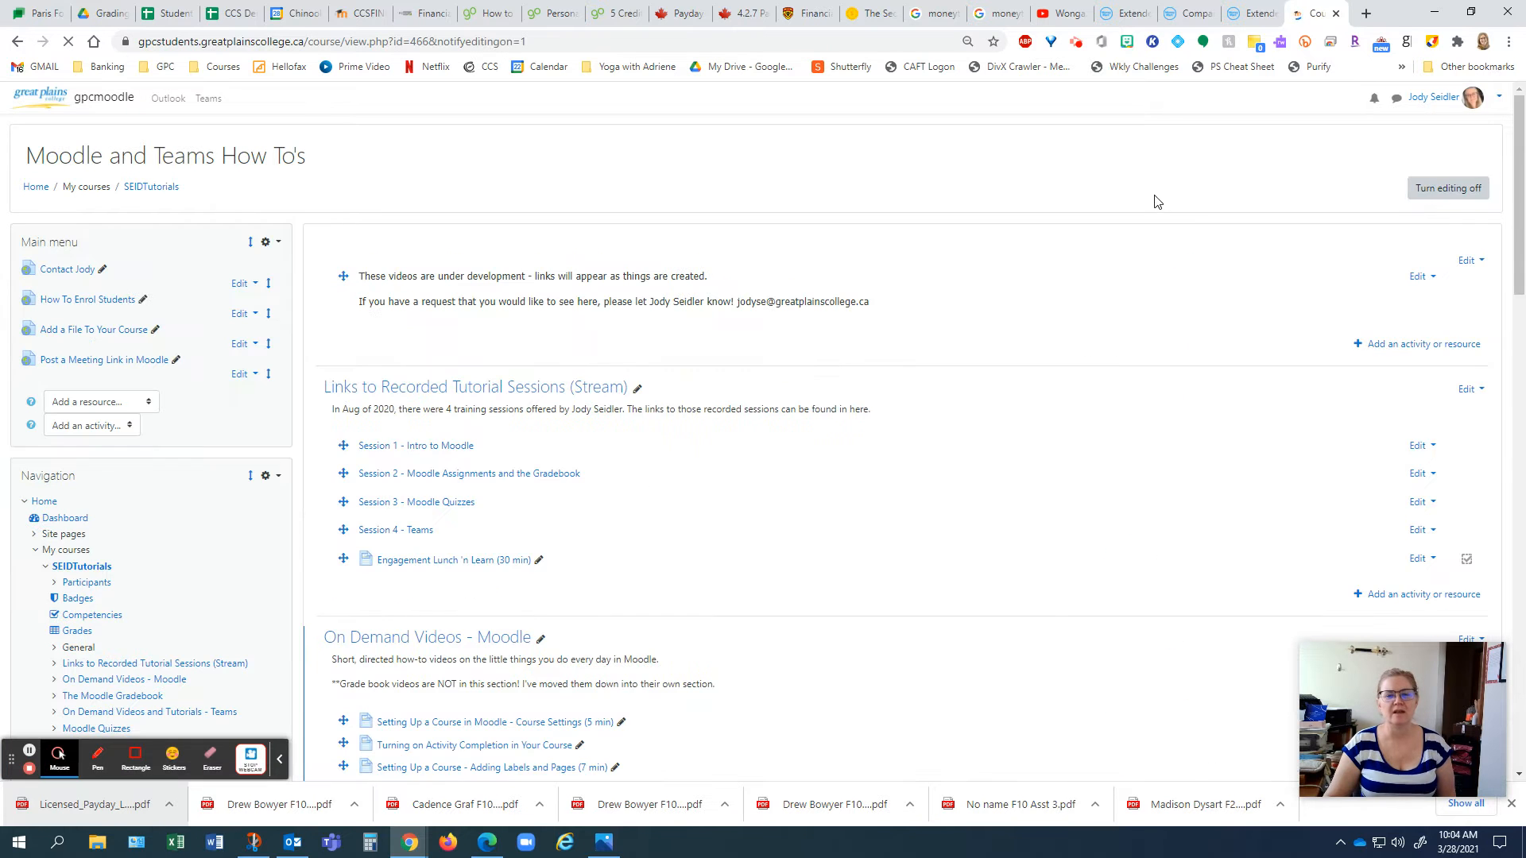
click(332, 449)
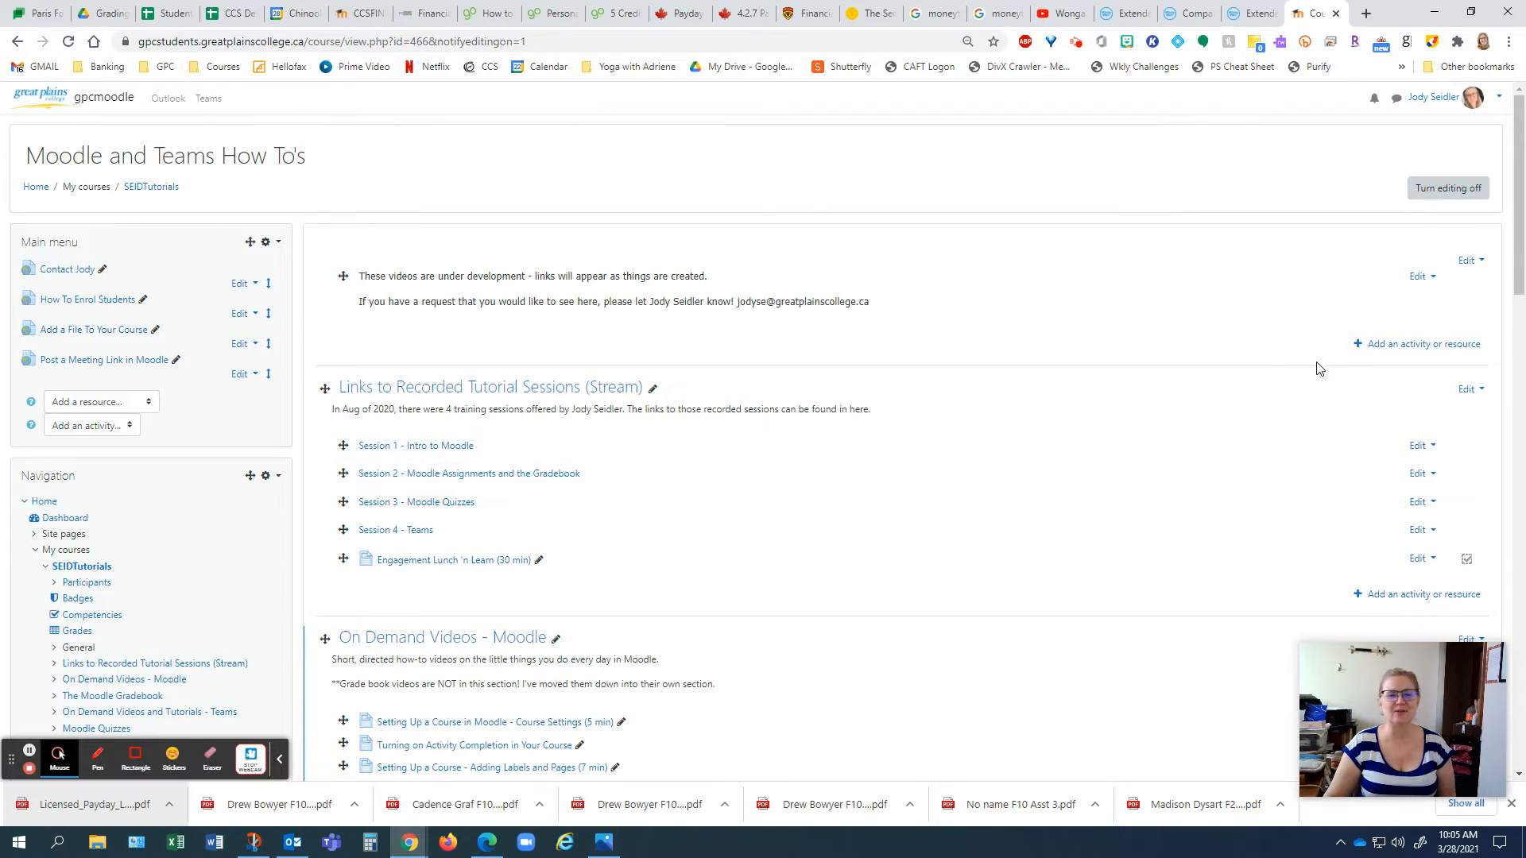
scroll(1169, 312, down, 12)
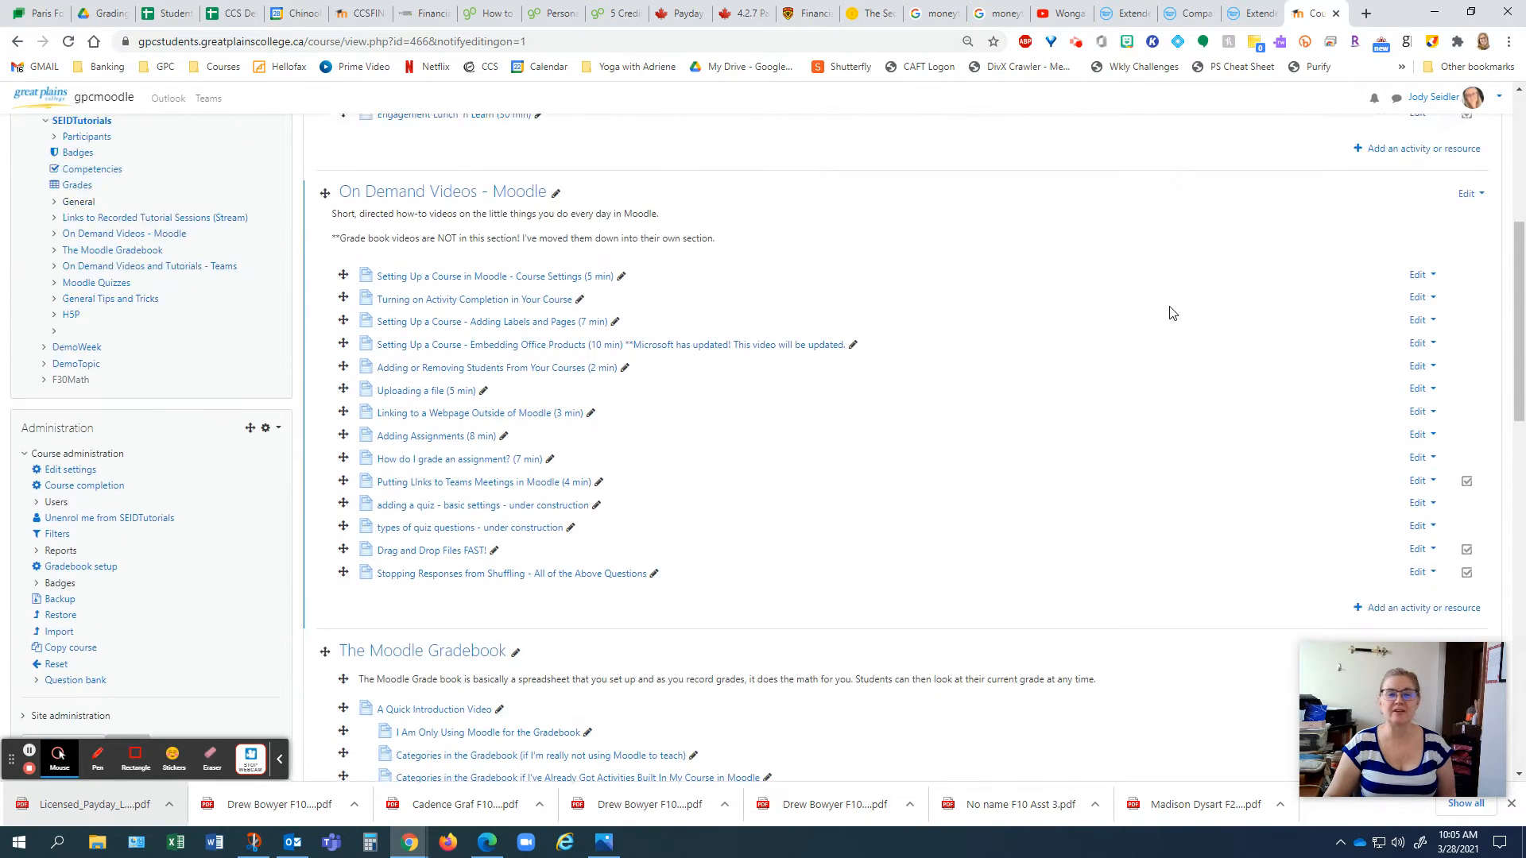
scroll(1169, 312, down, 6)
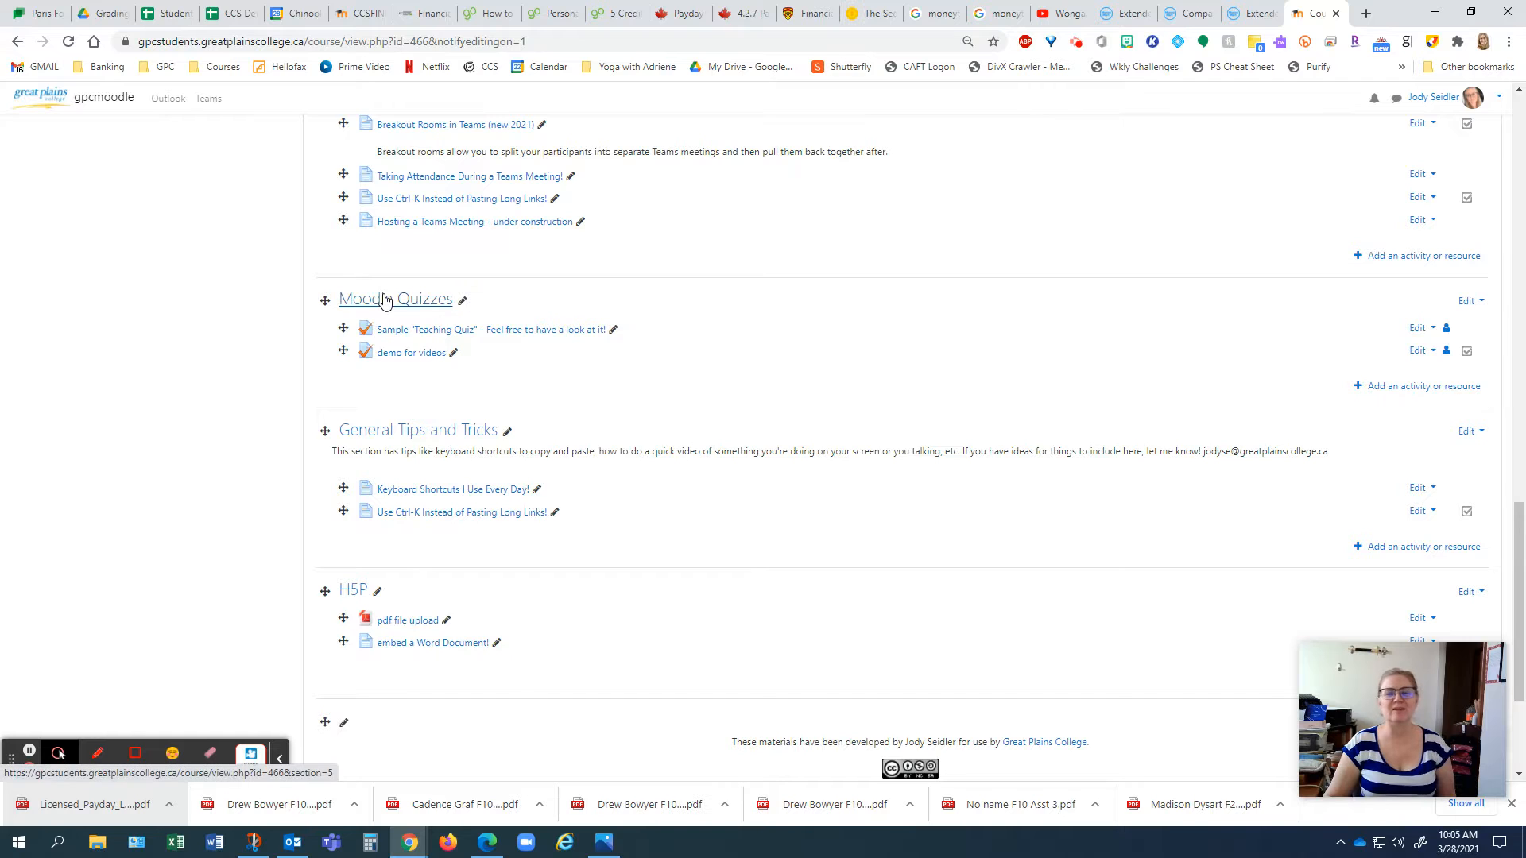
click(1392, 391)
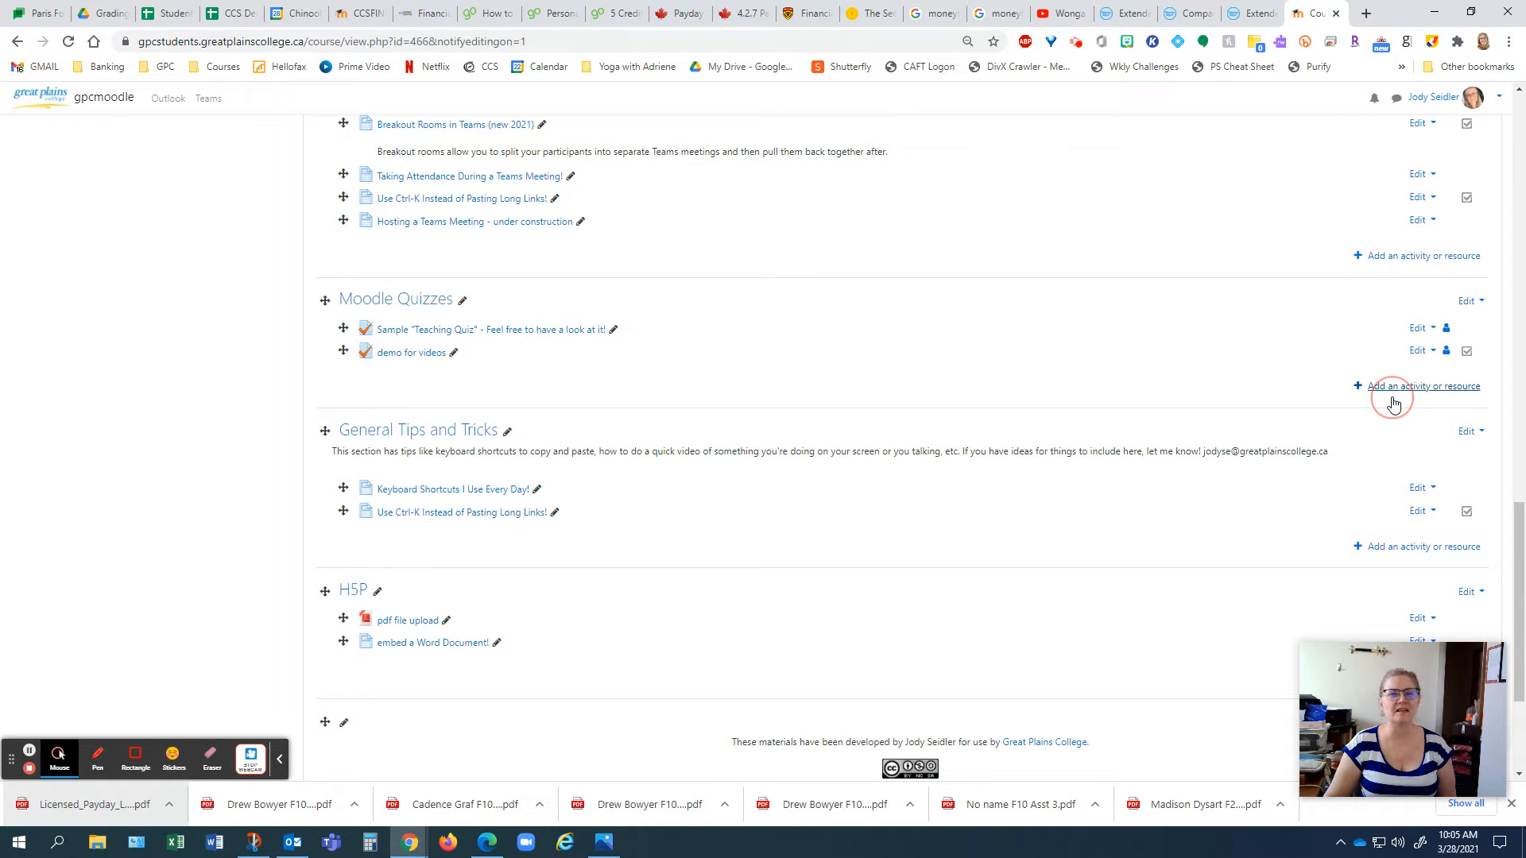
click(1387, 389)
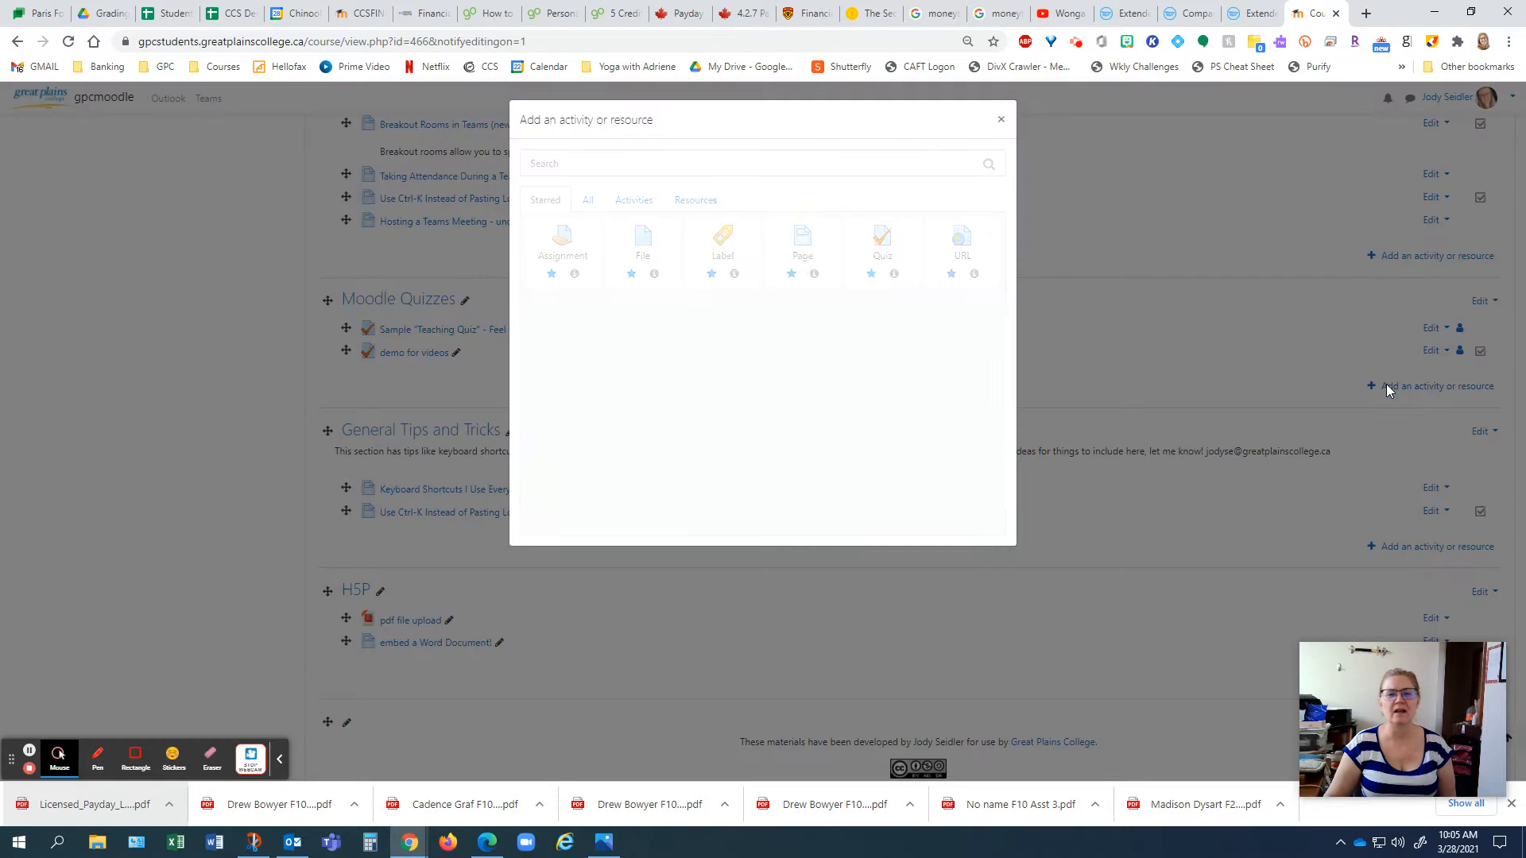
click(588, 201)
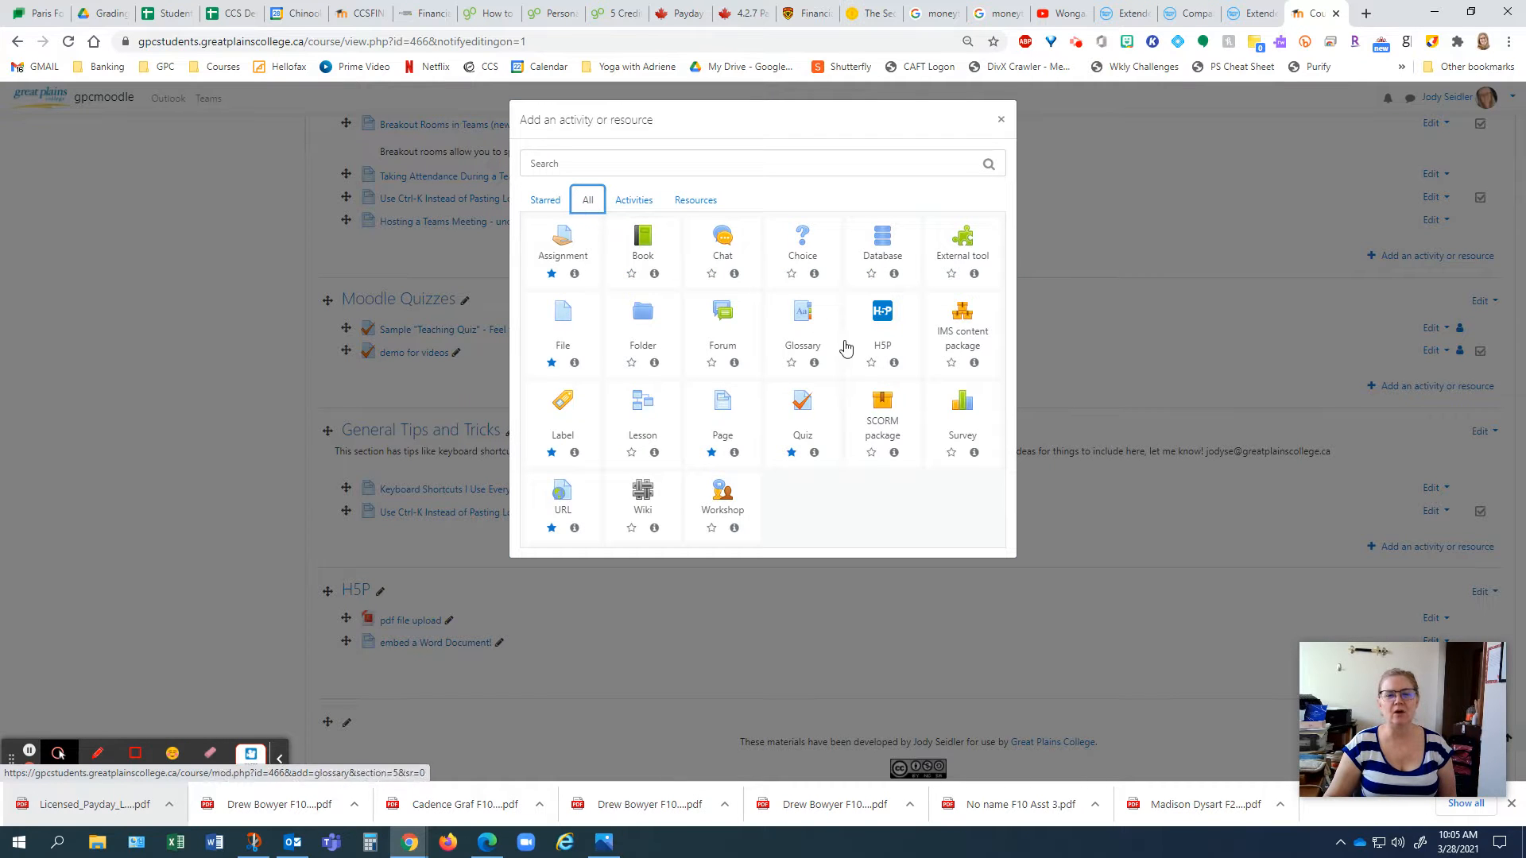
click(632, 201)
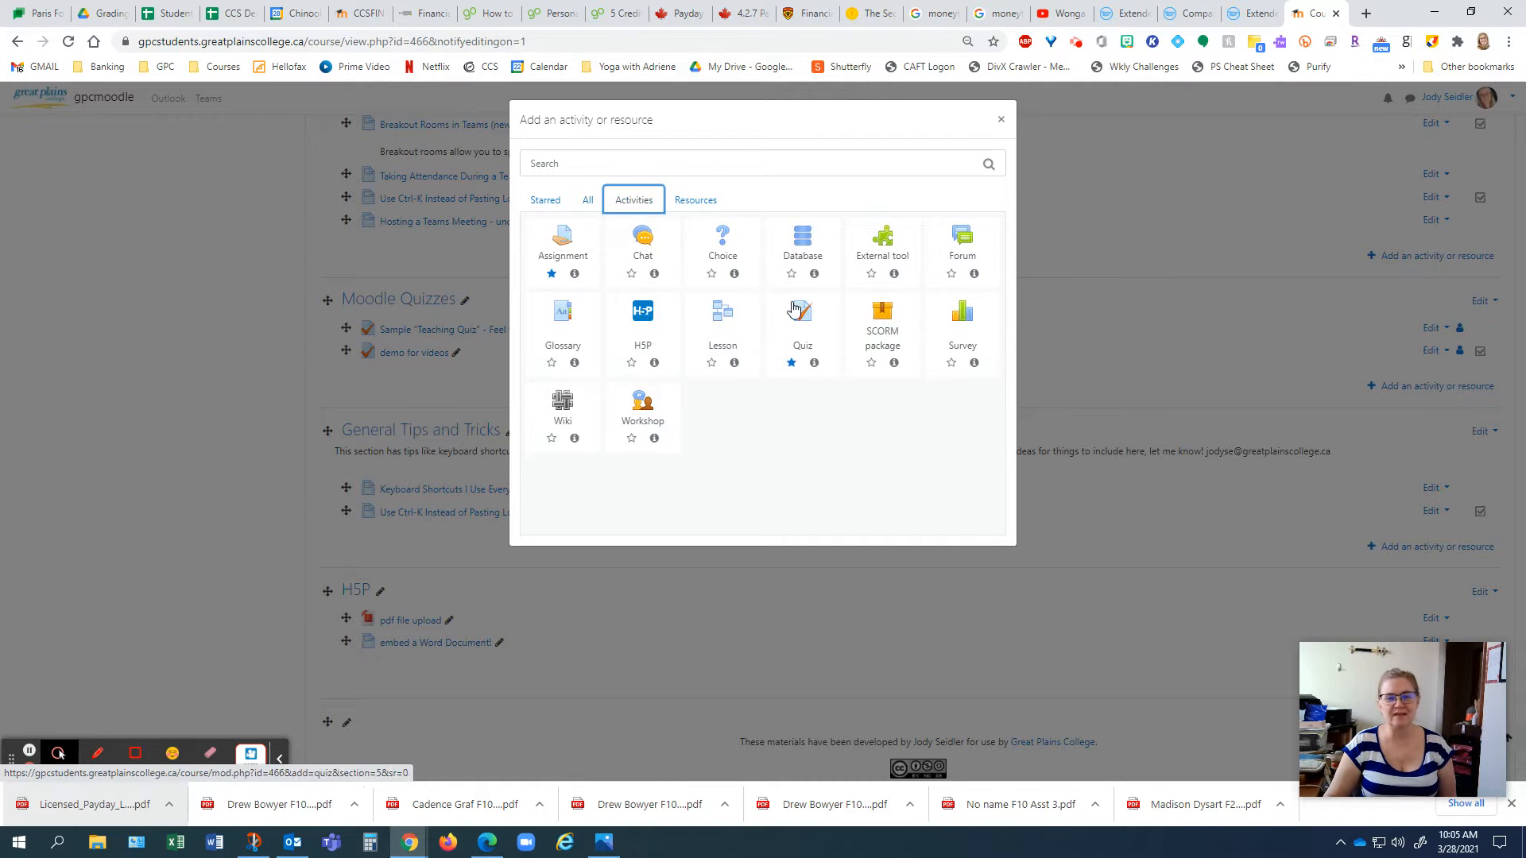
click(543, 200)
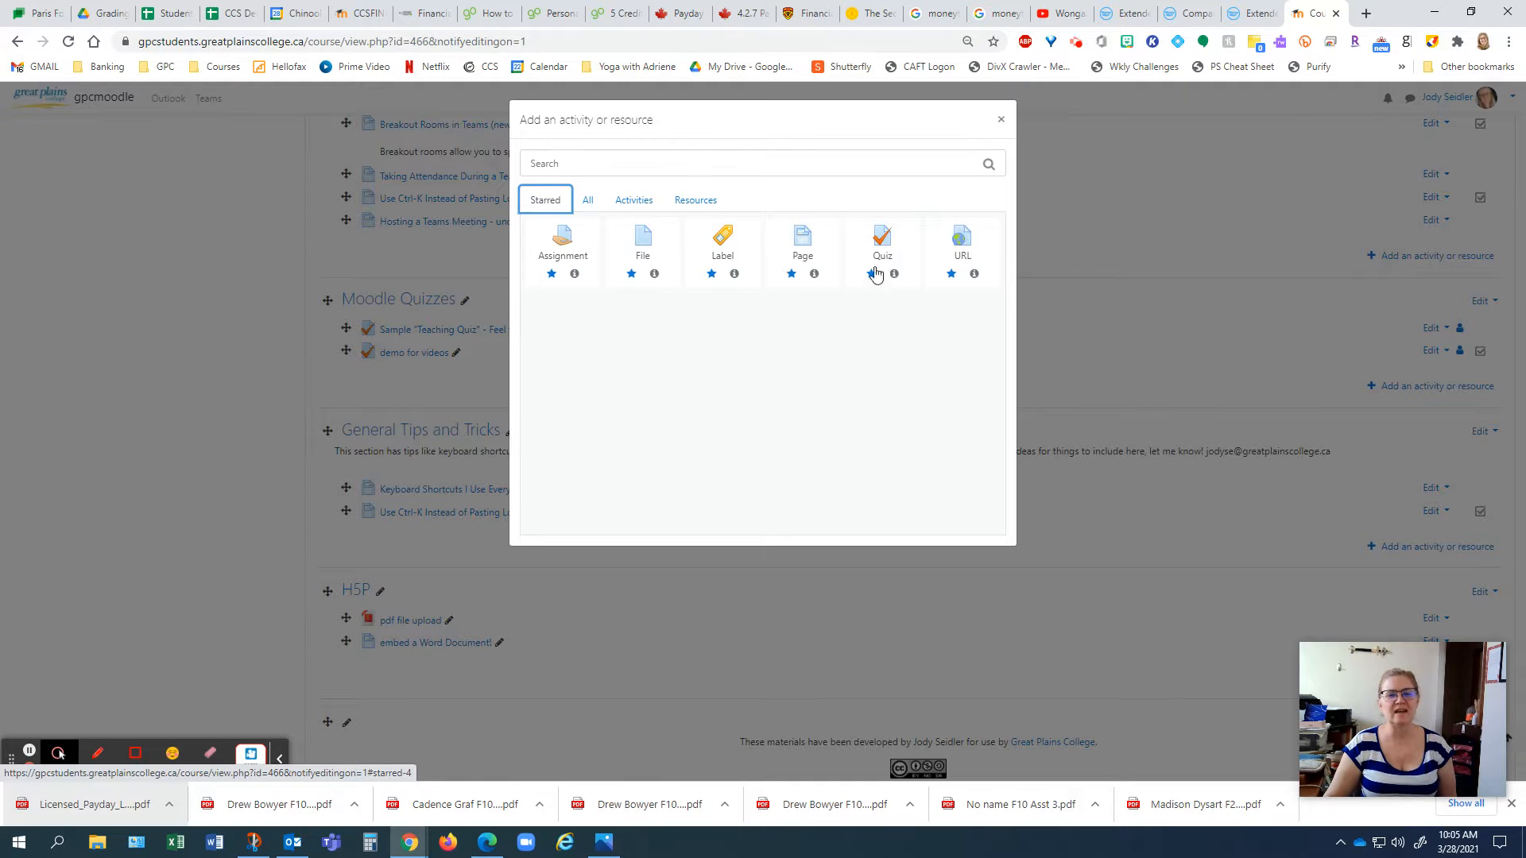
click(880, 232)
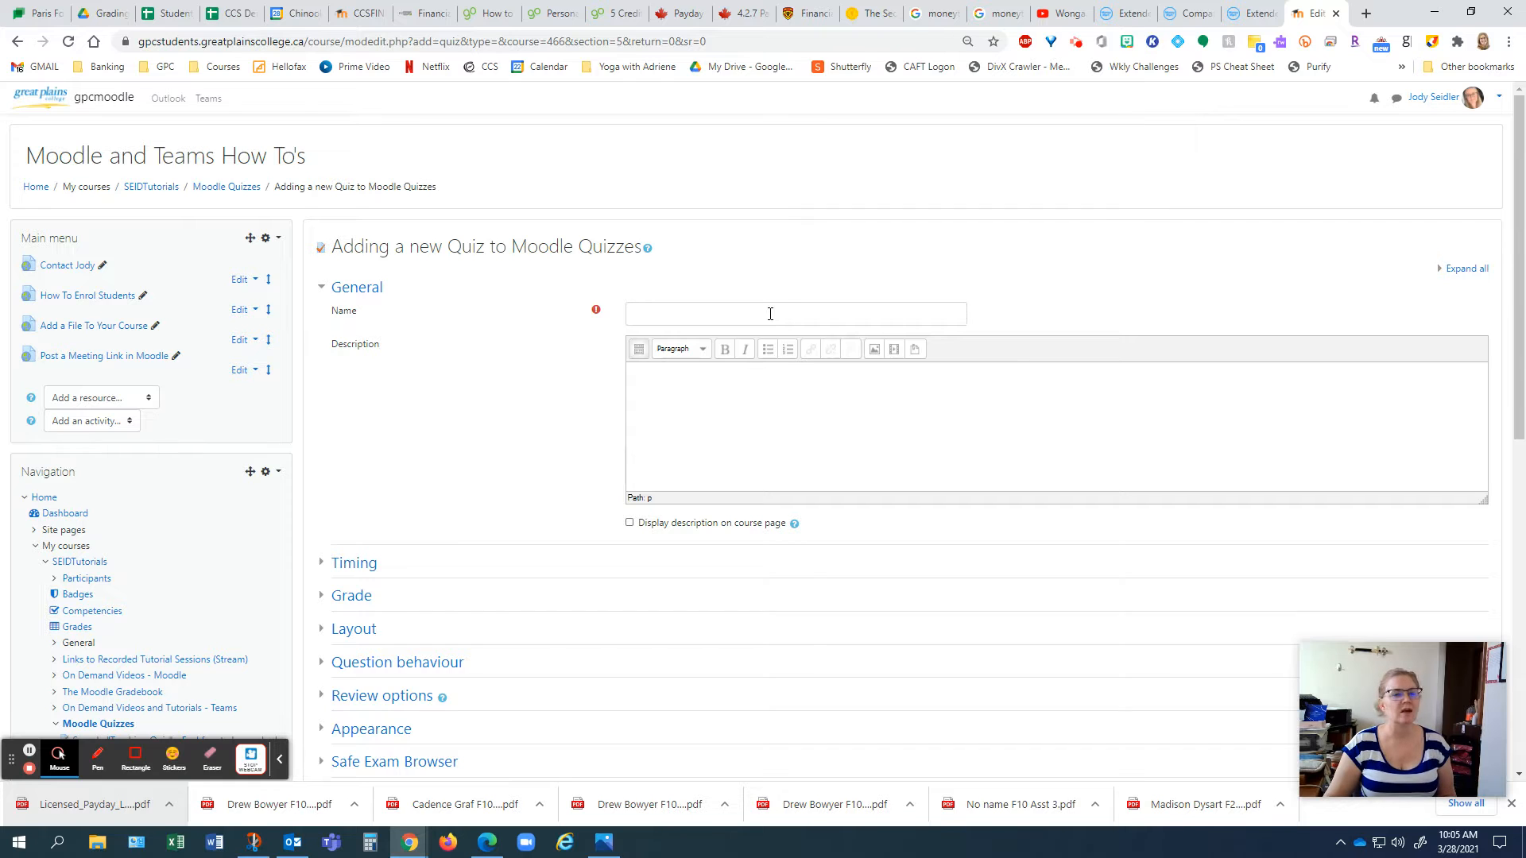
Name the quiz "New Quiz" and leave its description empty
click(770, 314)
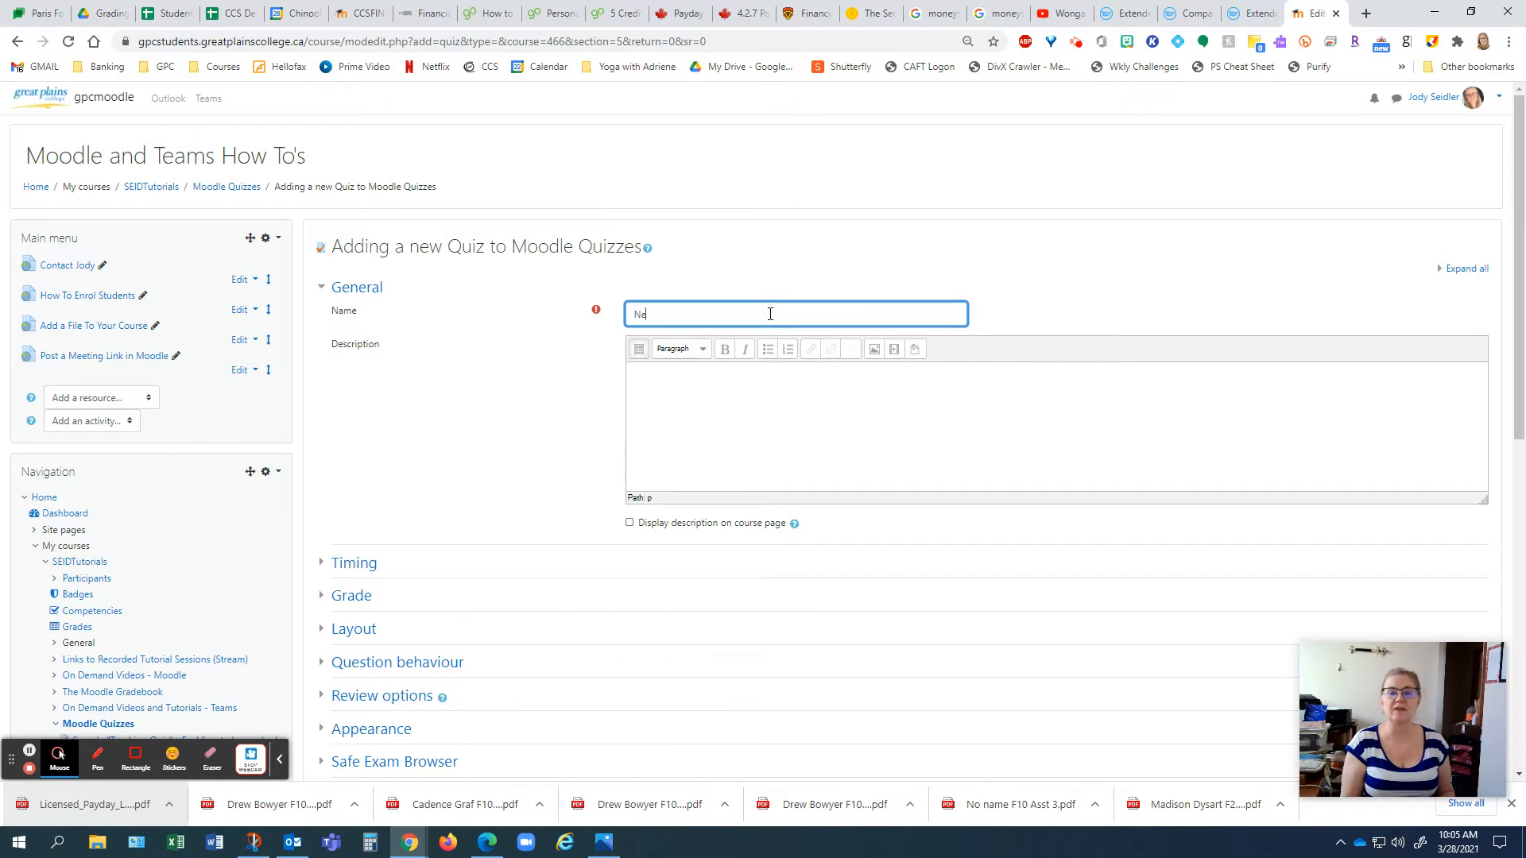
text(New Quiz)
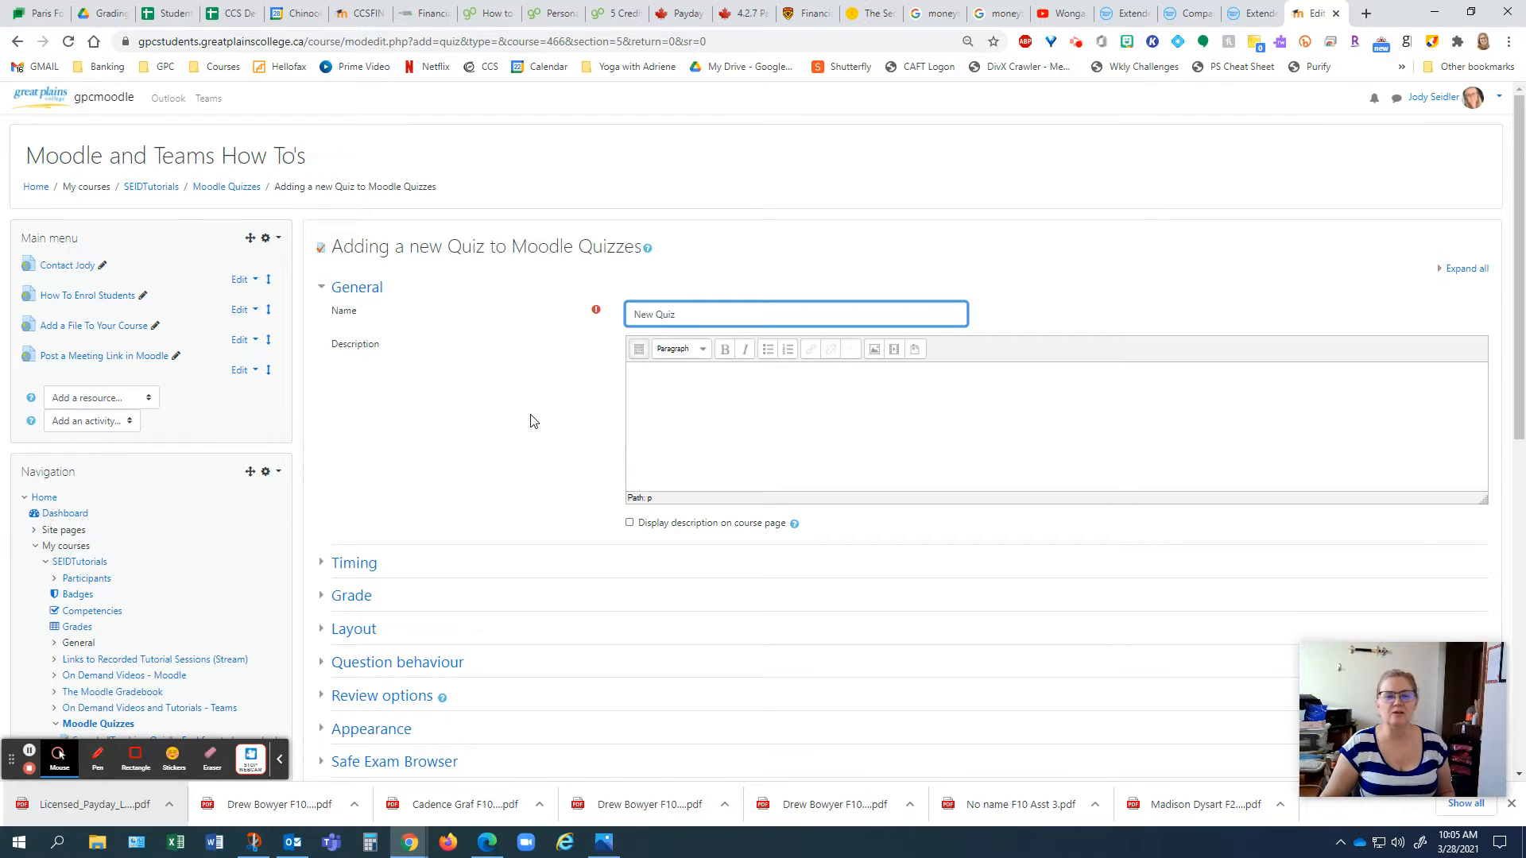
scroll(702, 316, down, 2)
click(781, 260)
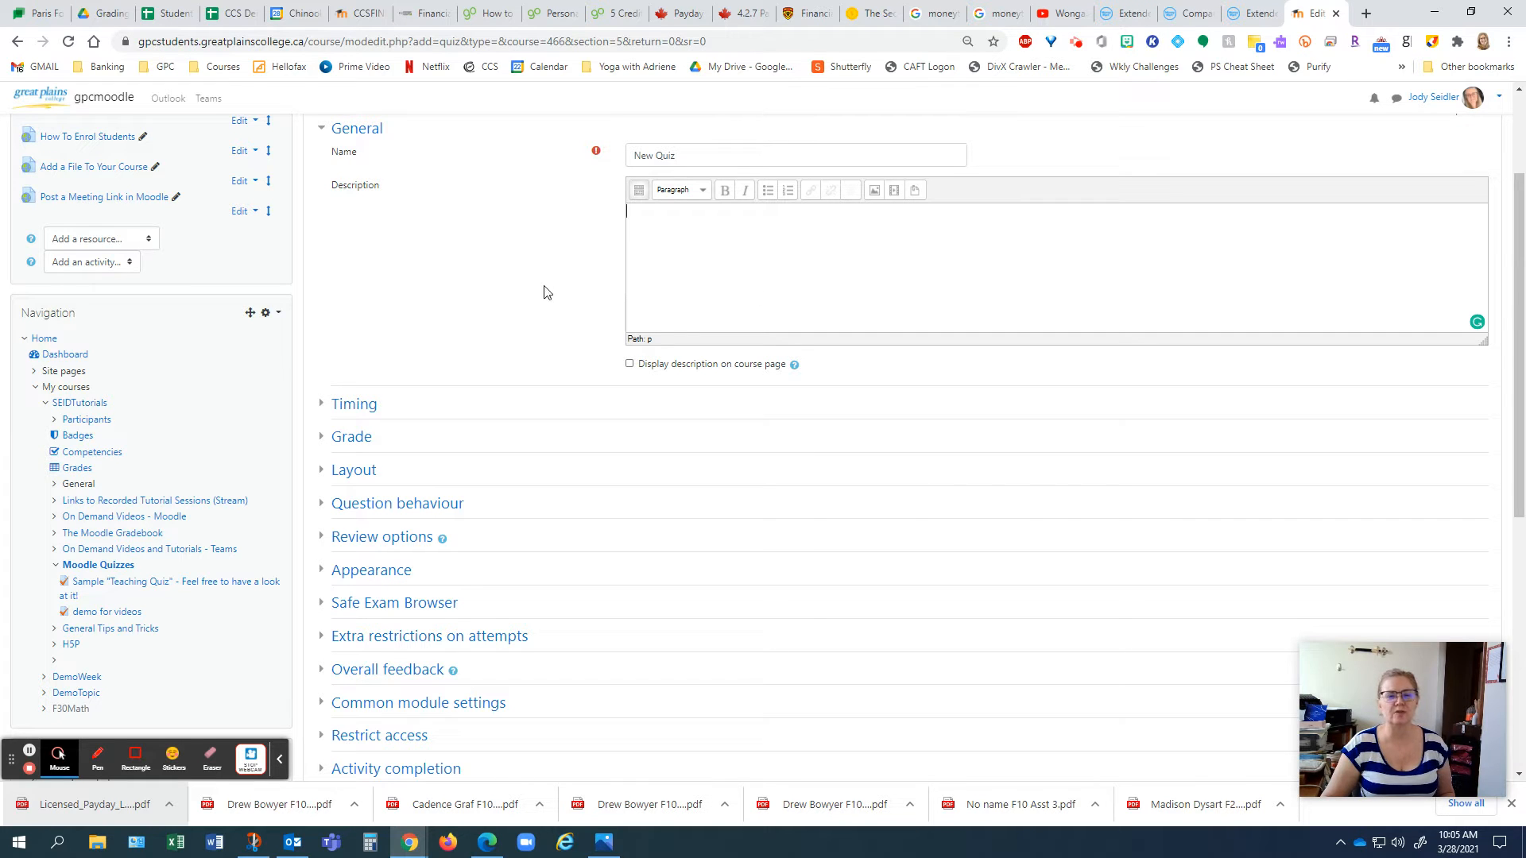
Enable the quiz's open and close dates in the Timing settings and set the opening date to 18 April
scroll(543, 292, down, 3)
scroll(543, 274, up, 1)
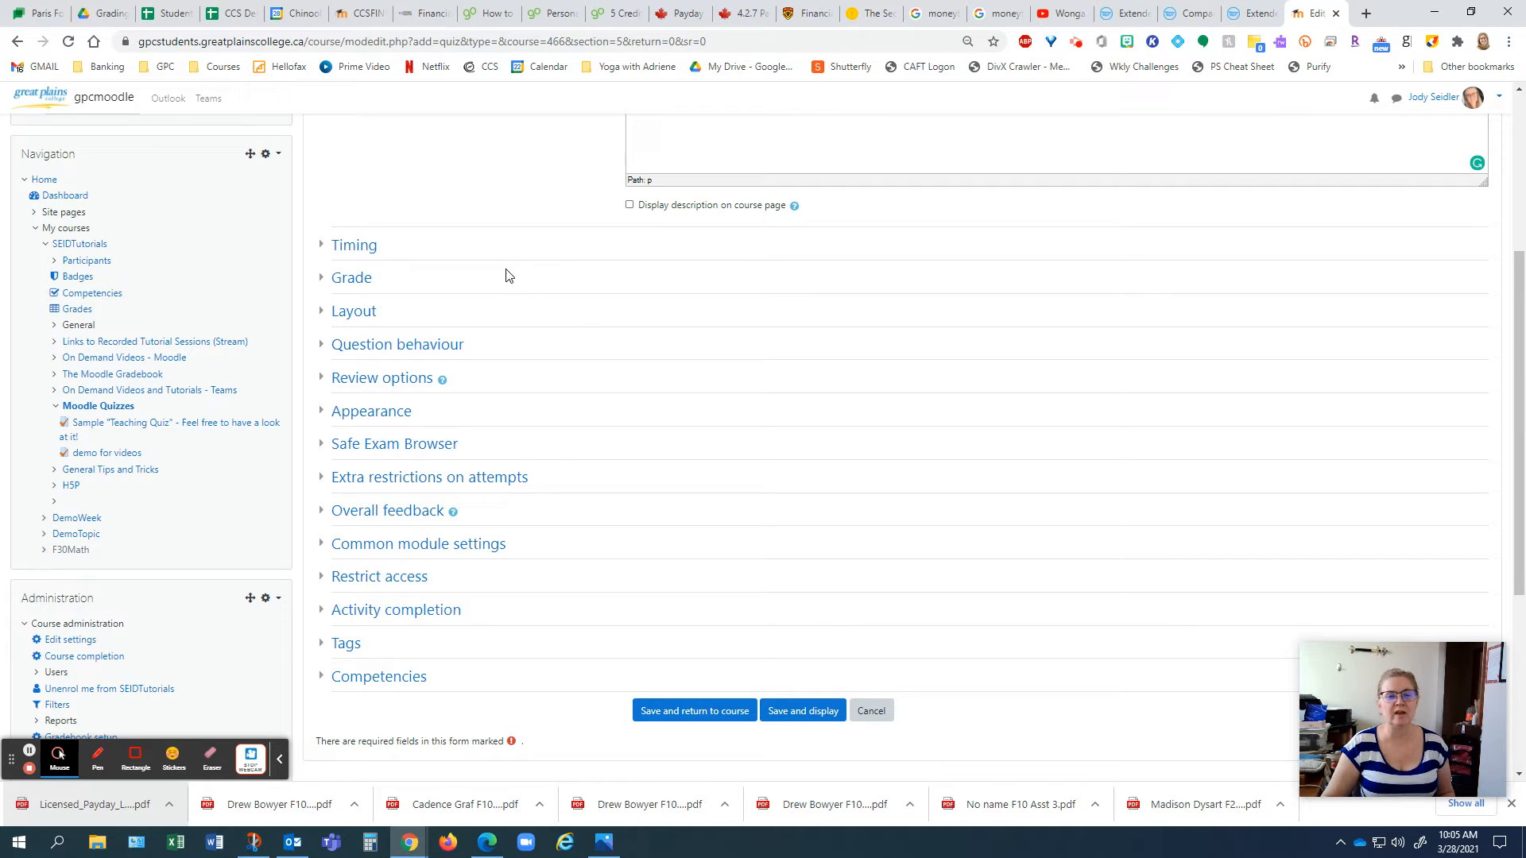
click(320, 246)
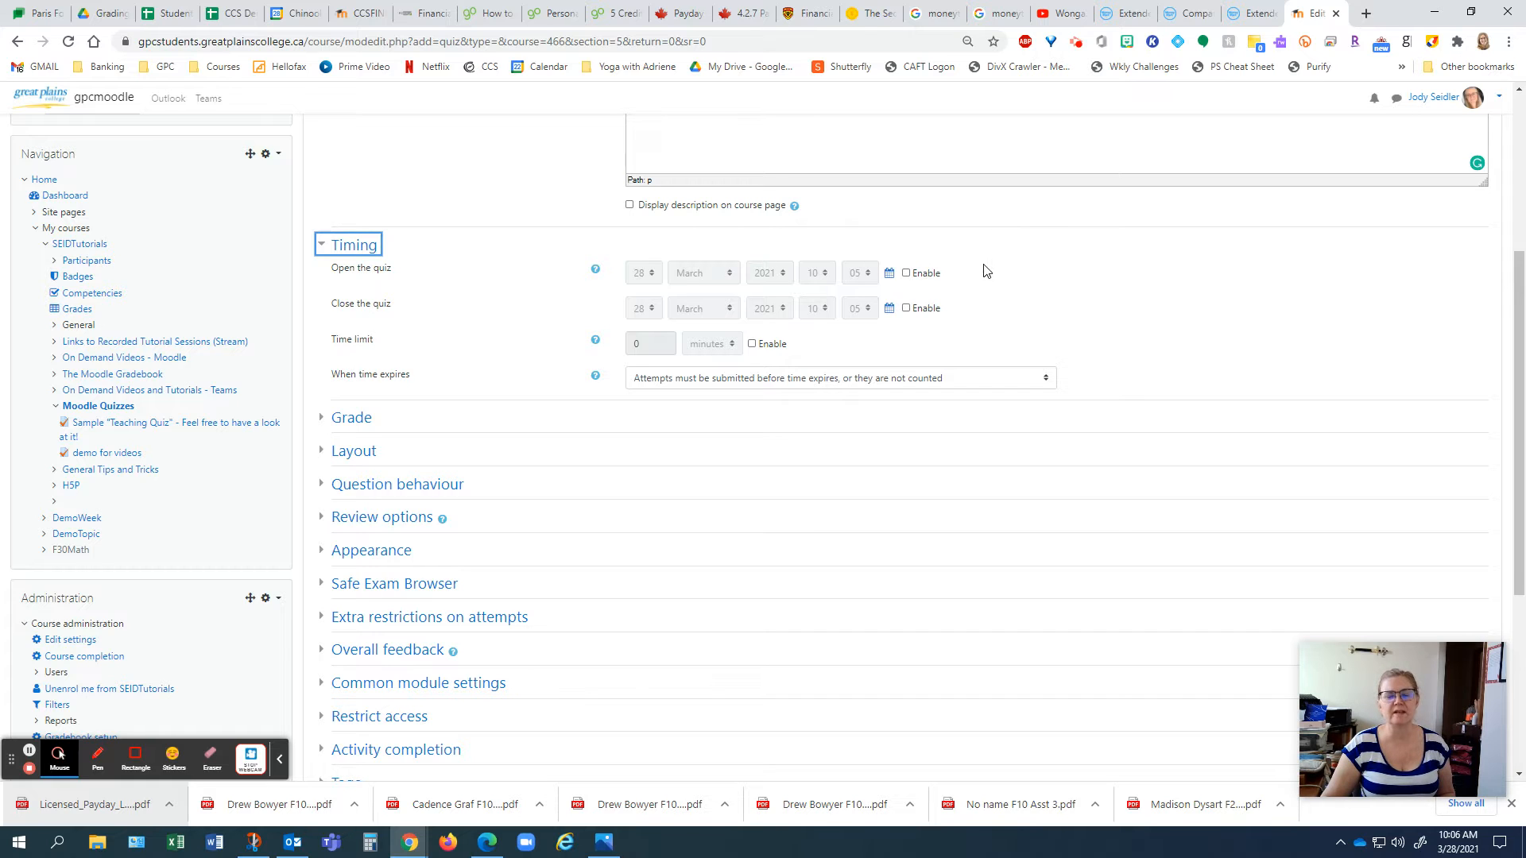
click(905, 274)
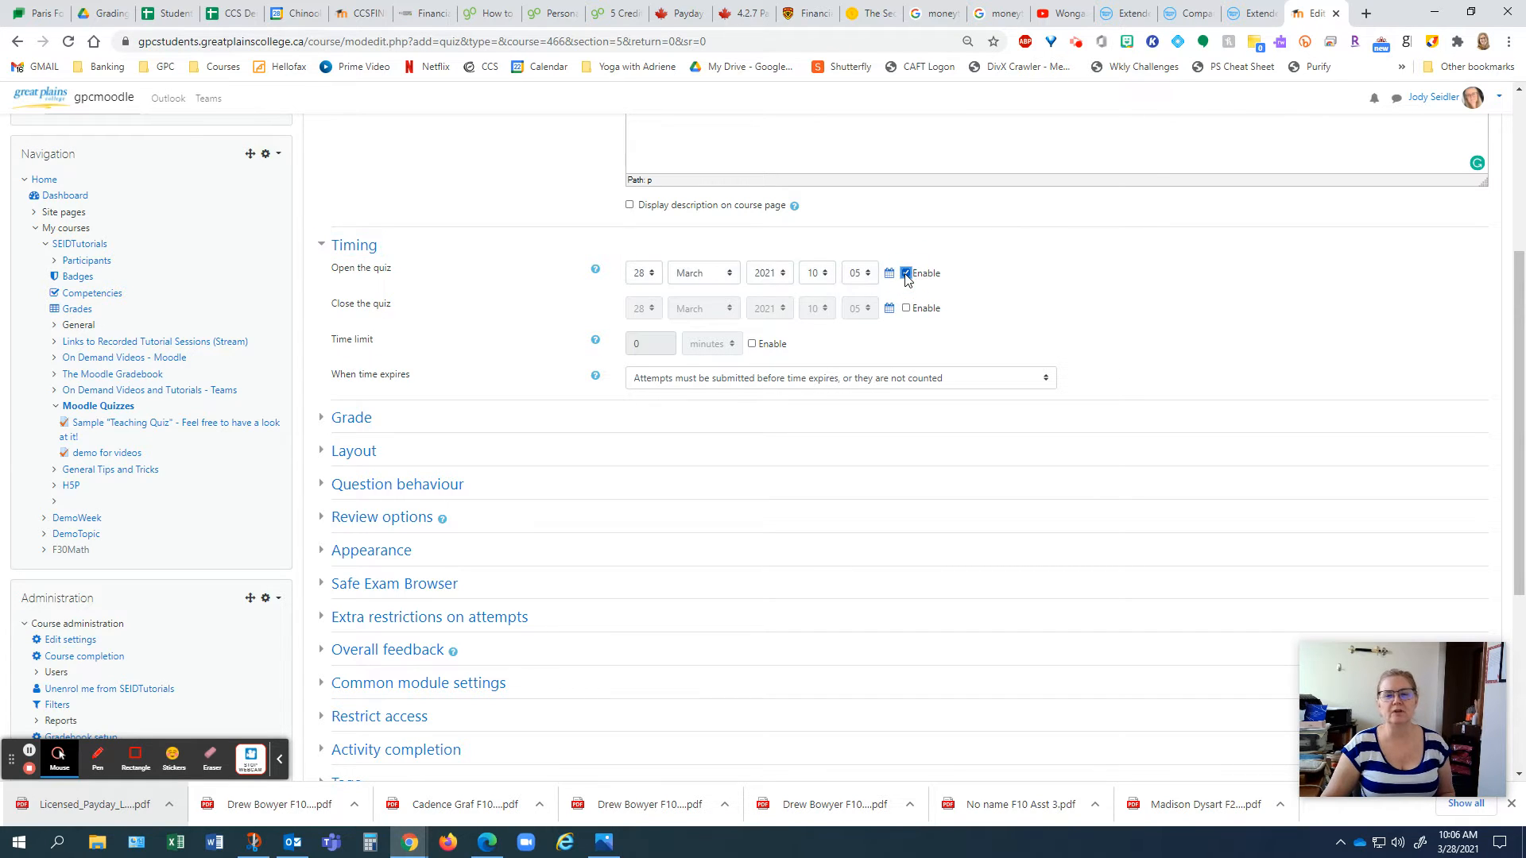
click(906, 309)
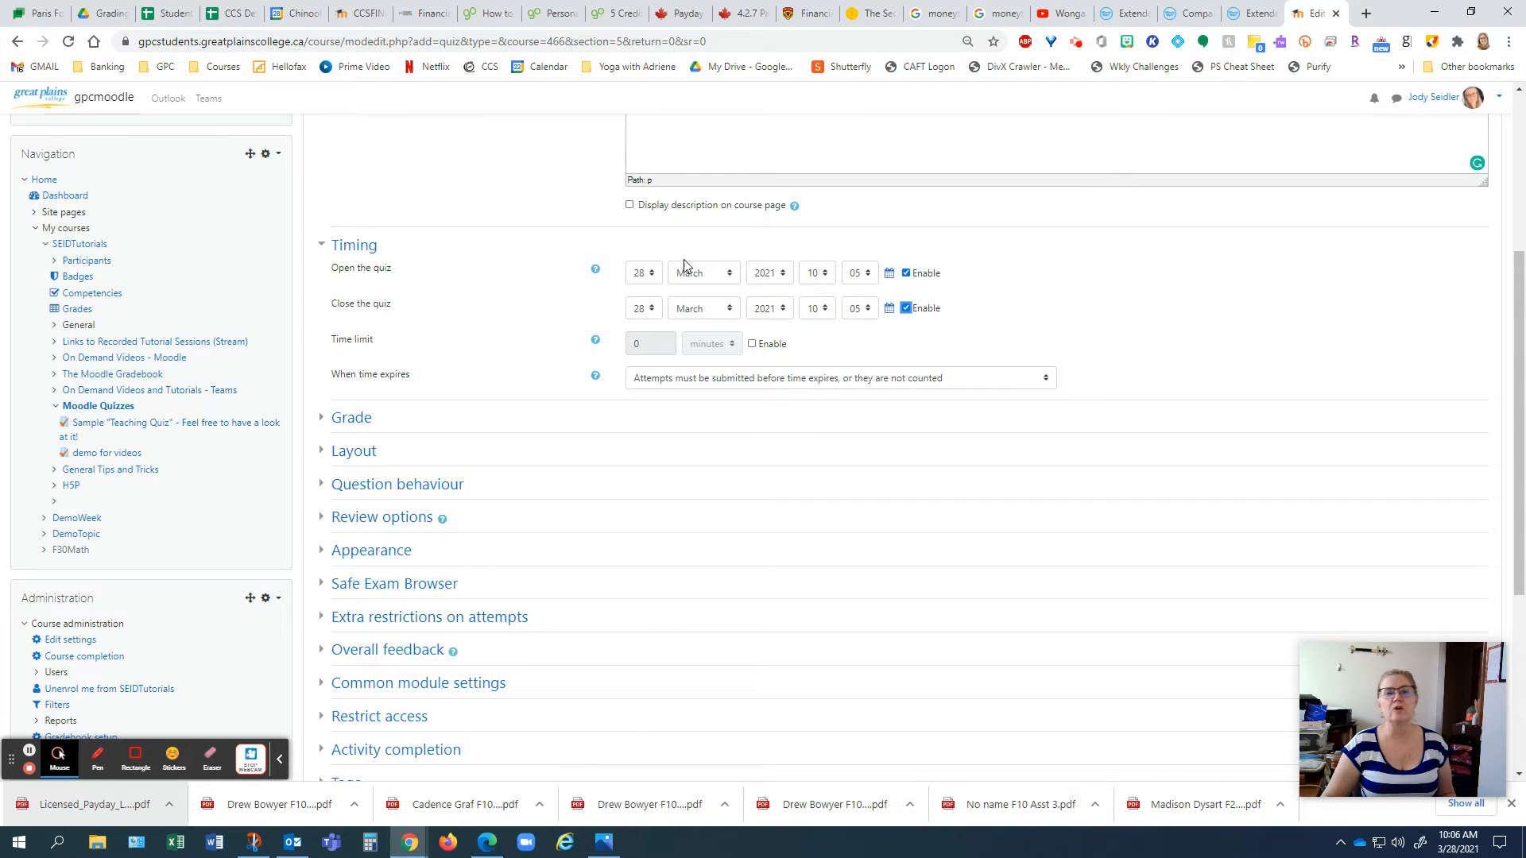
click(697, 275)
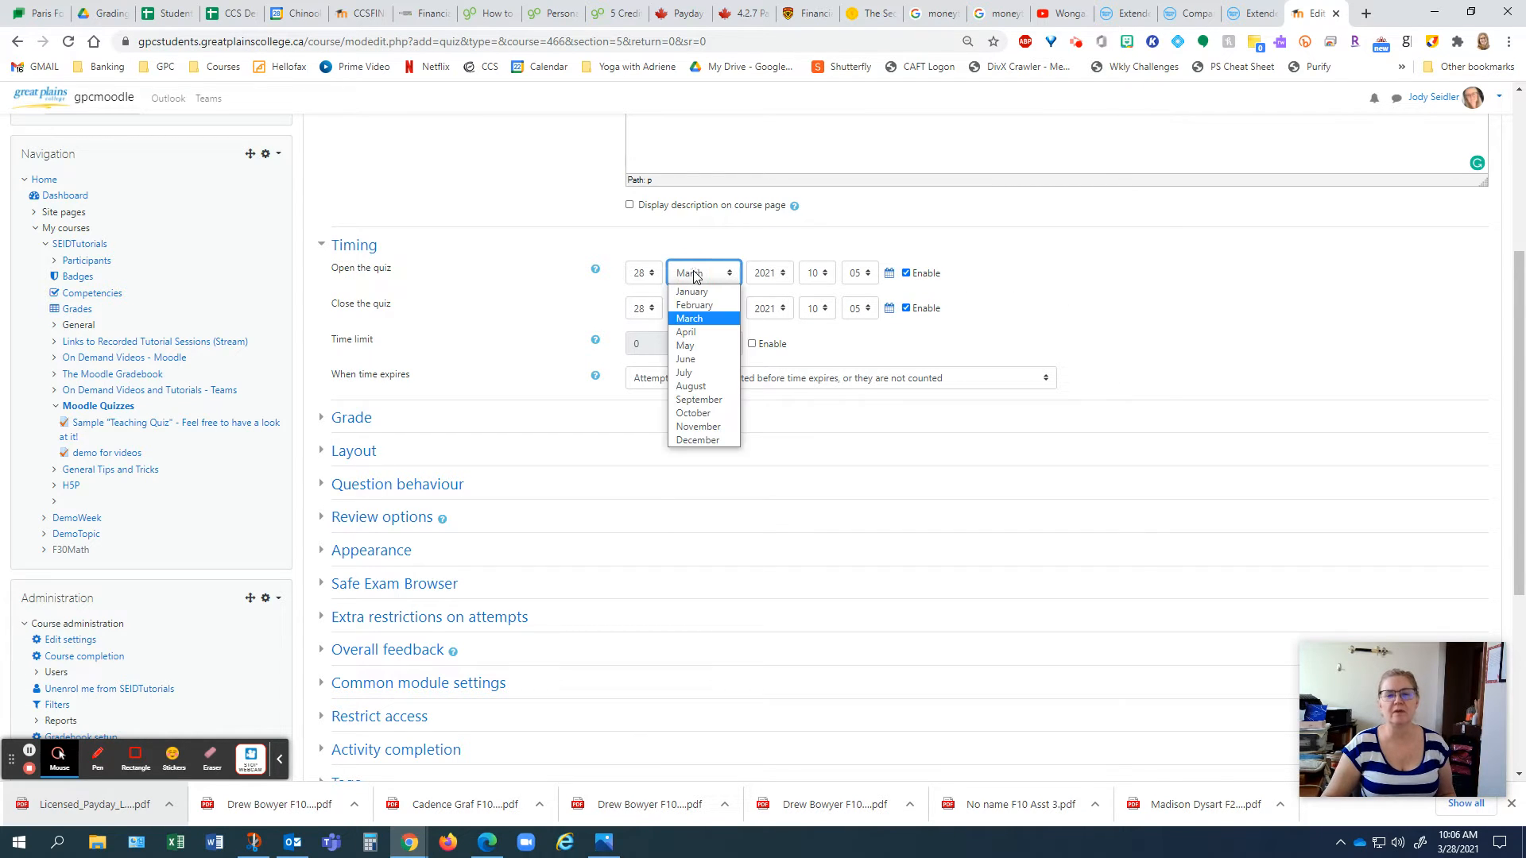
click(698, 336)
click(644, 272)
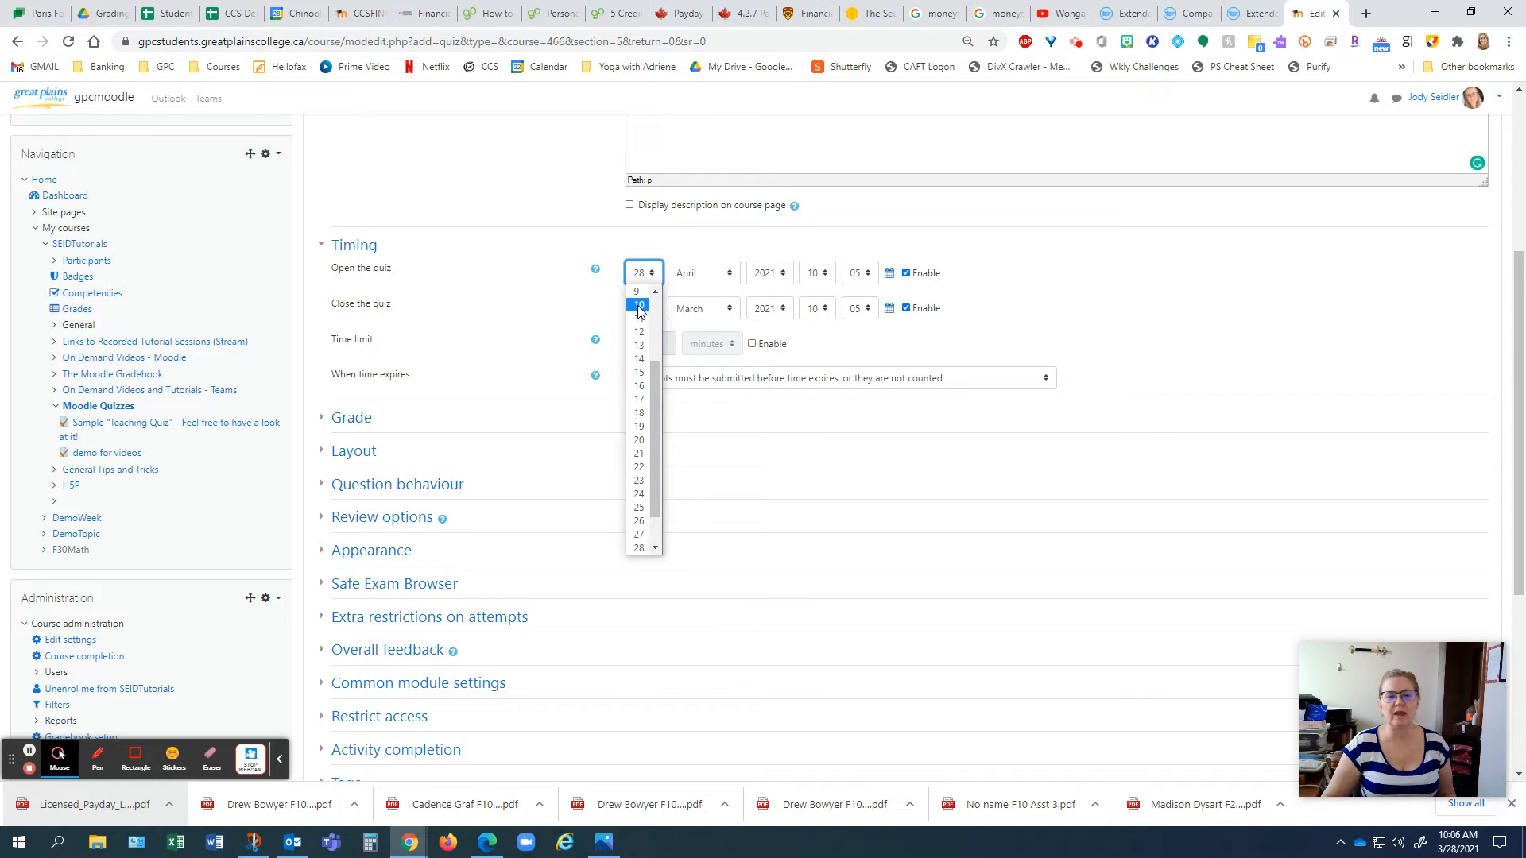
click(638, 412)
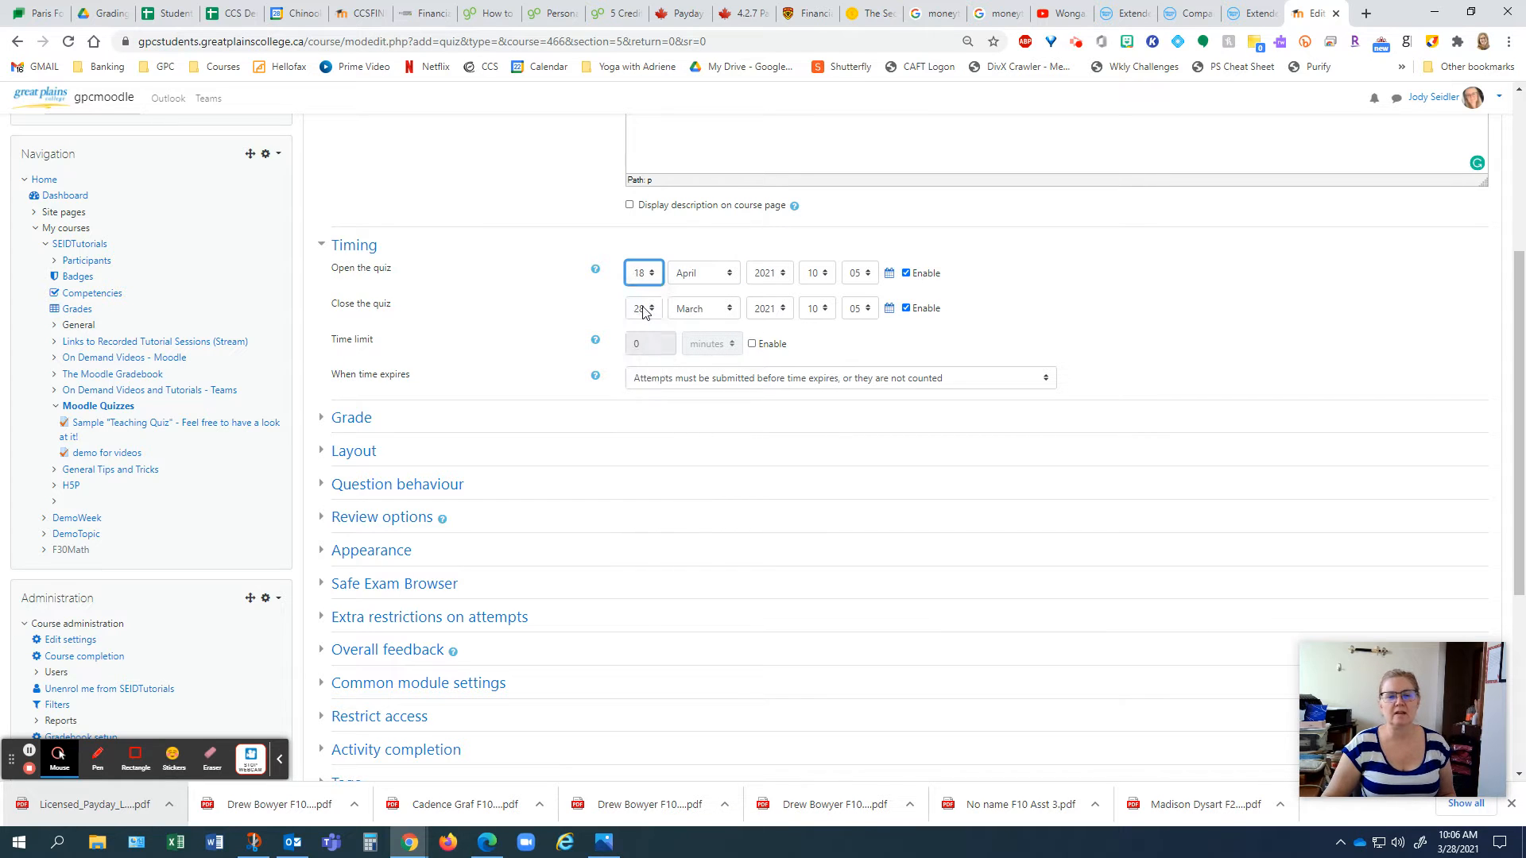
Set the quiz's closing date to 20 April
click(644, 311)
click(699, 310)
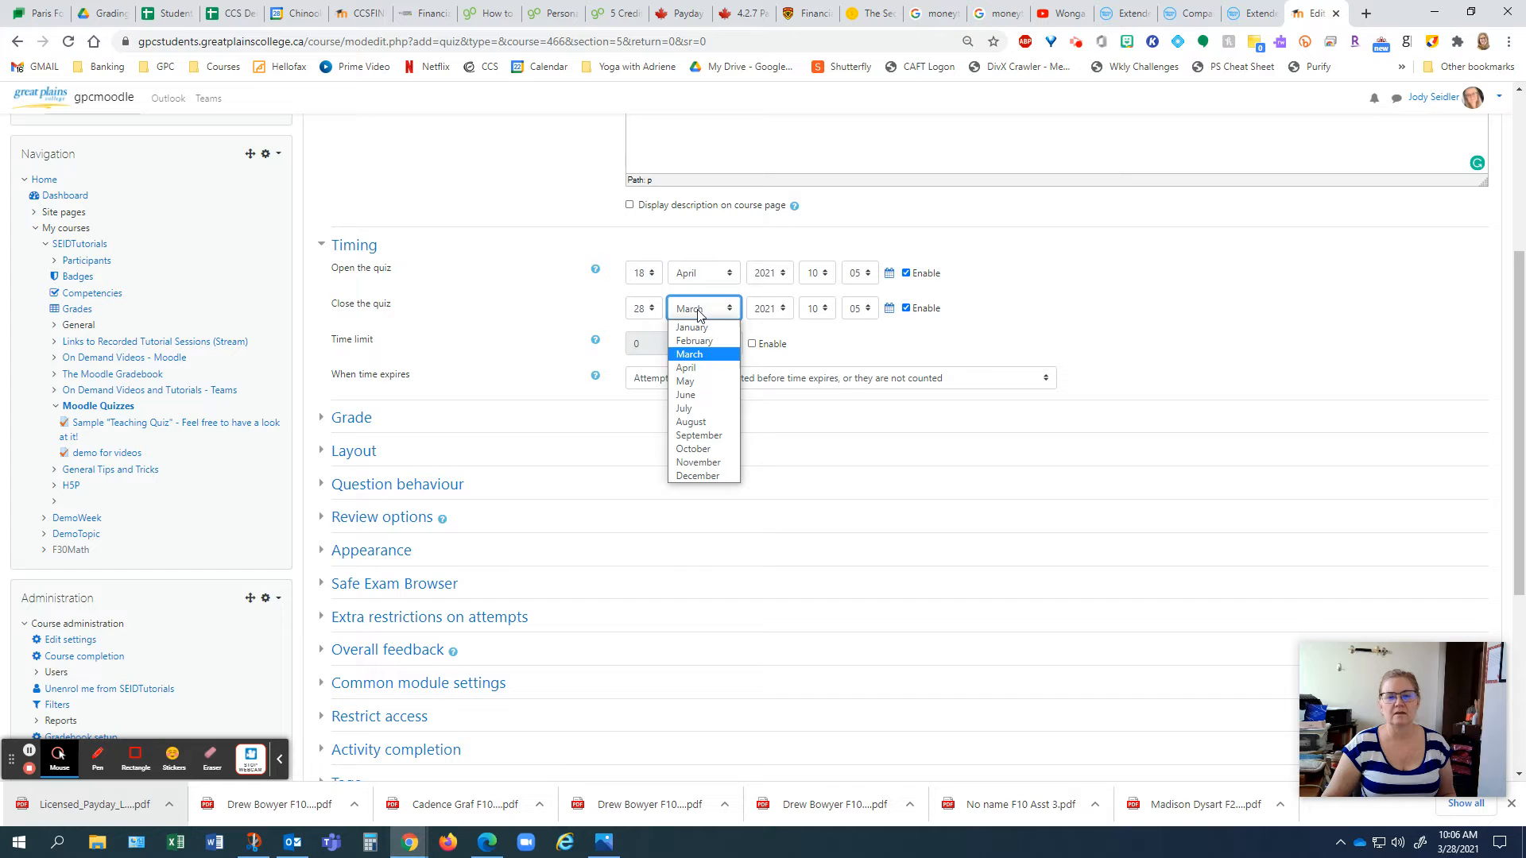
click(705, 373)
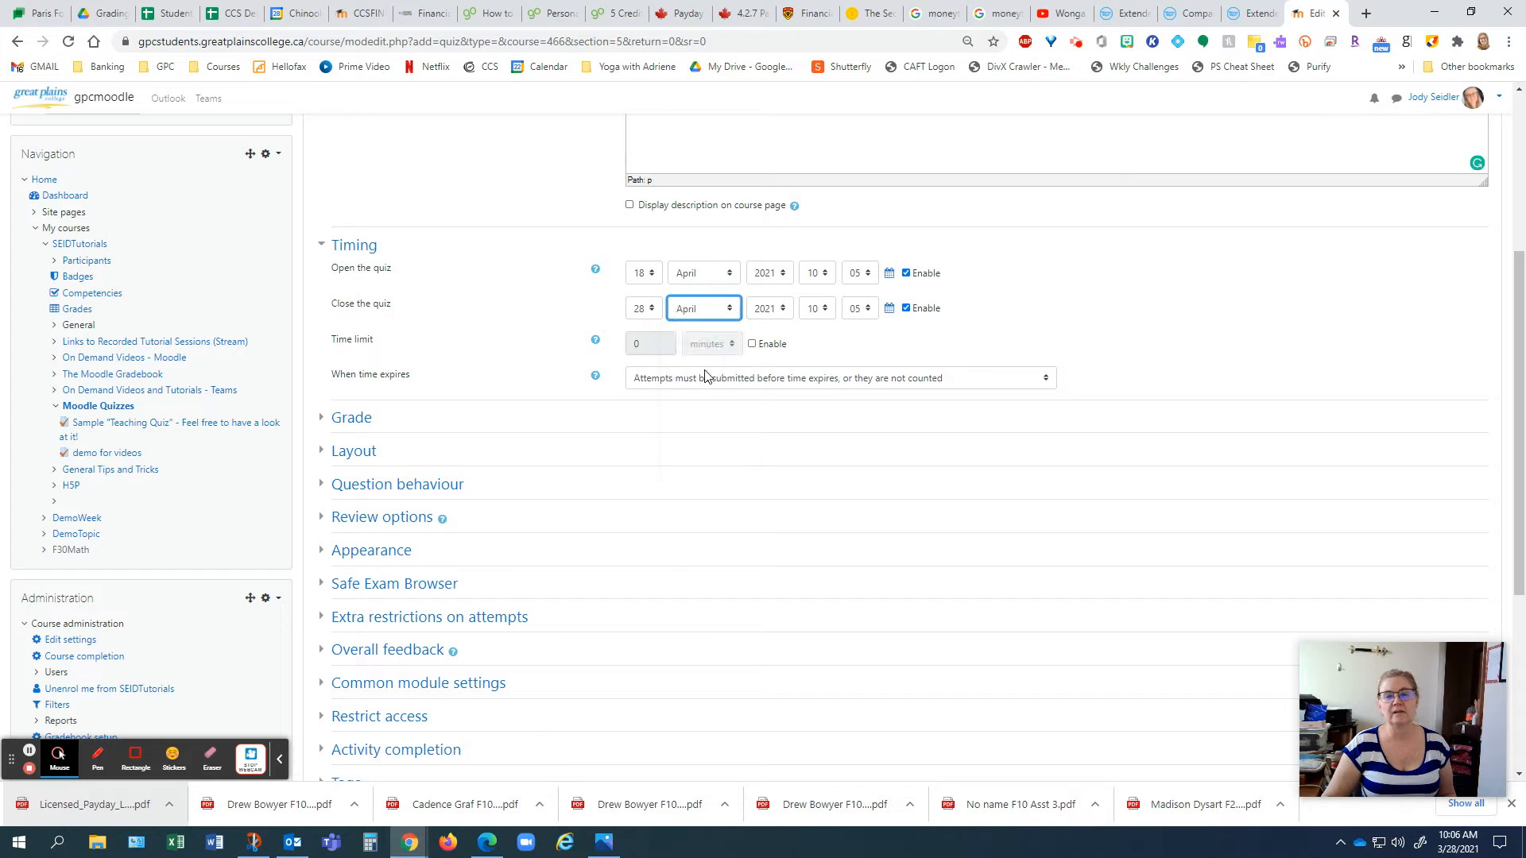
click(641, 309)
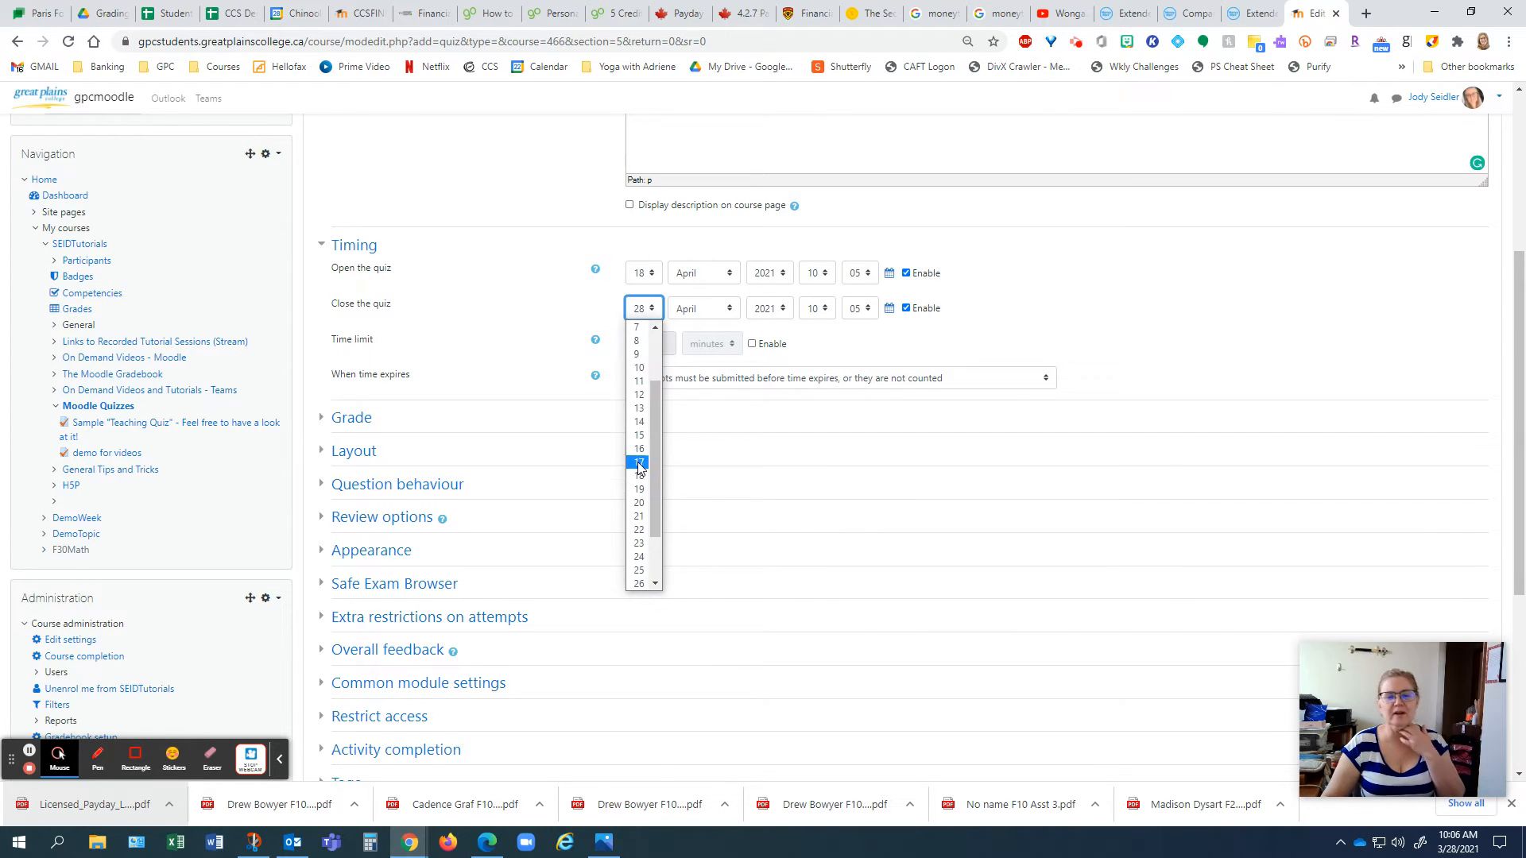
click(638, 502)
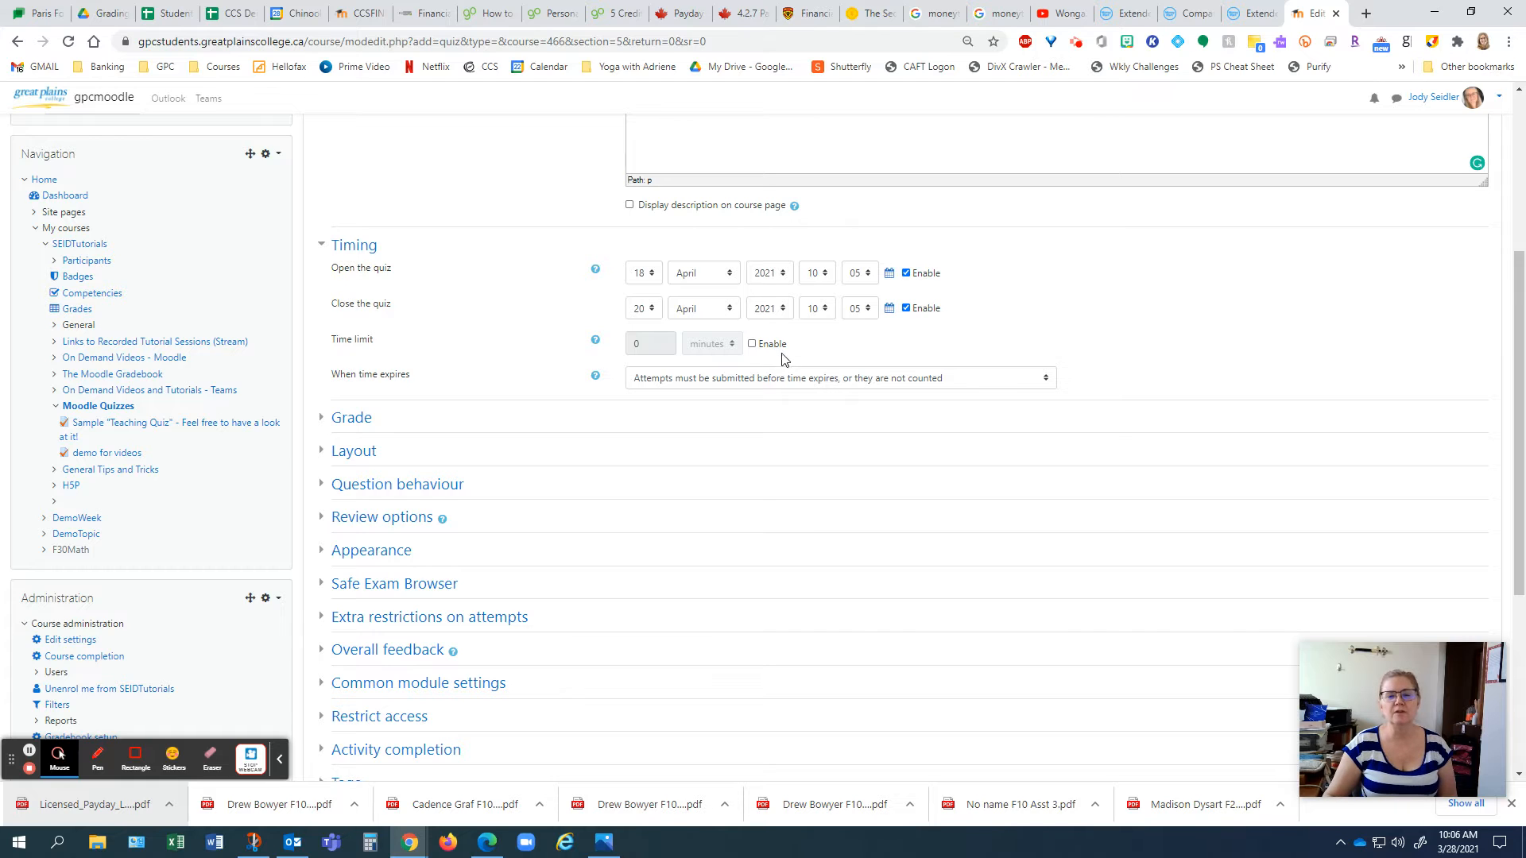
Enable the quiz's time limit and set it to 15 minutes
click(753, 345)
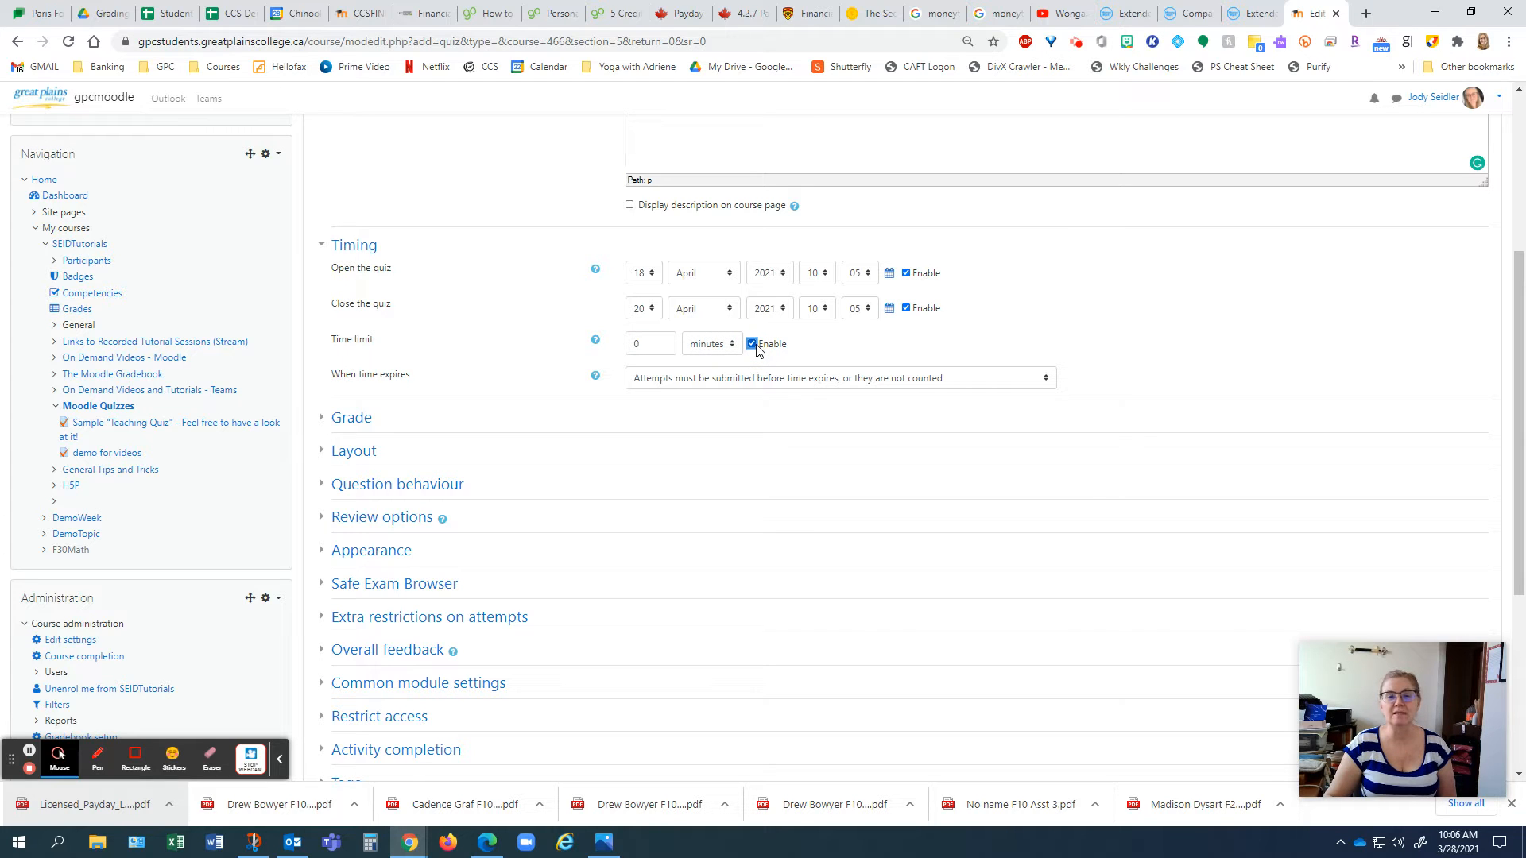
click(850, 342)
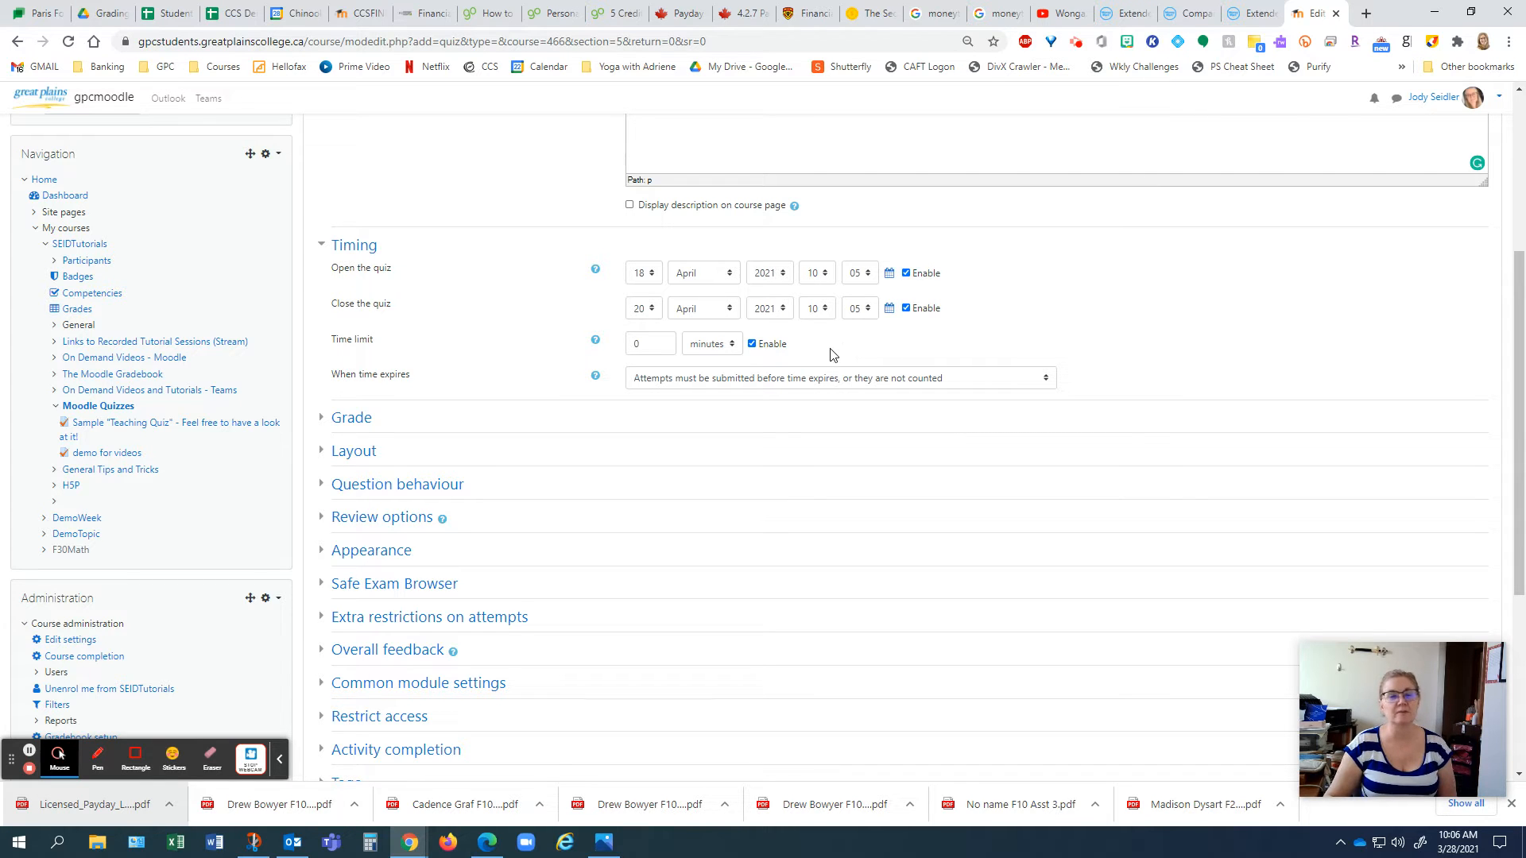
double_click(629, 346)
text(15)
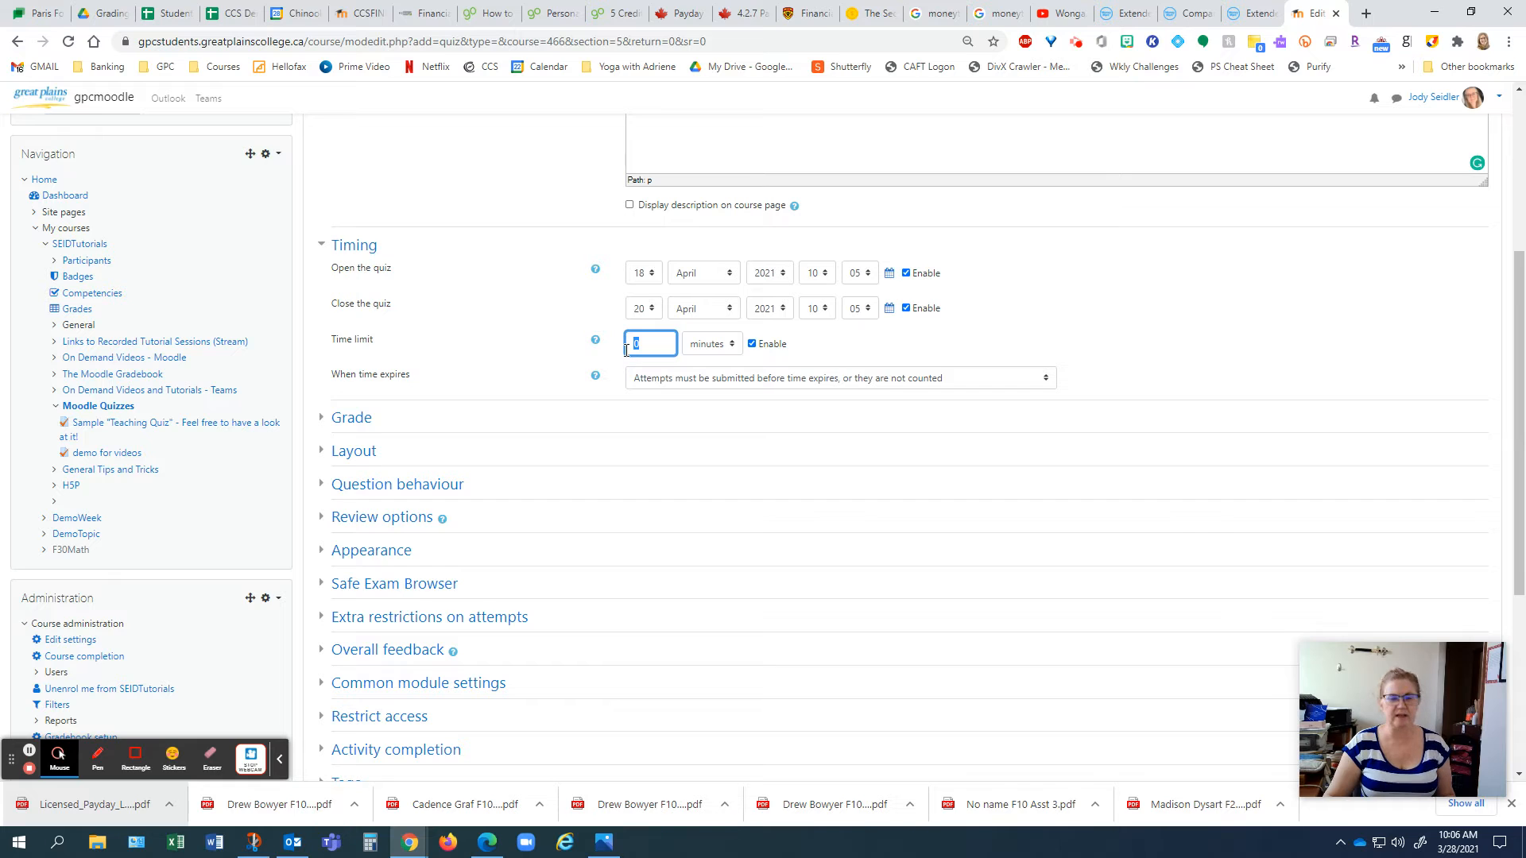
click(1289, 334)
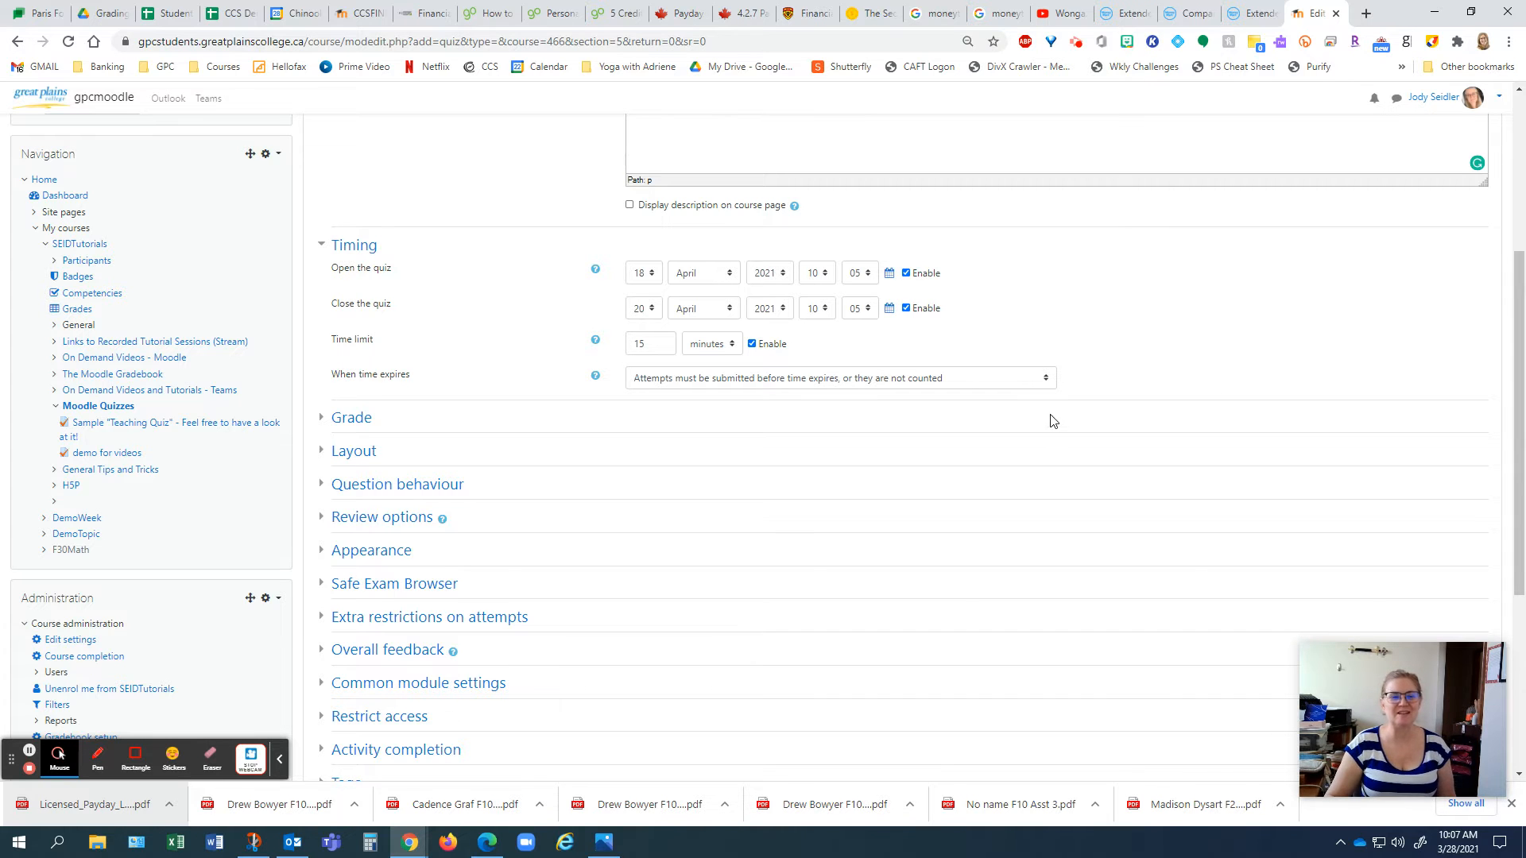
Try "Open attempts are submitted automatically" for when time expires, and restore "Attempts must be submitted before time expires, or they are not counted"
scroll(1025, 426, down, 2)
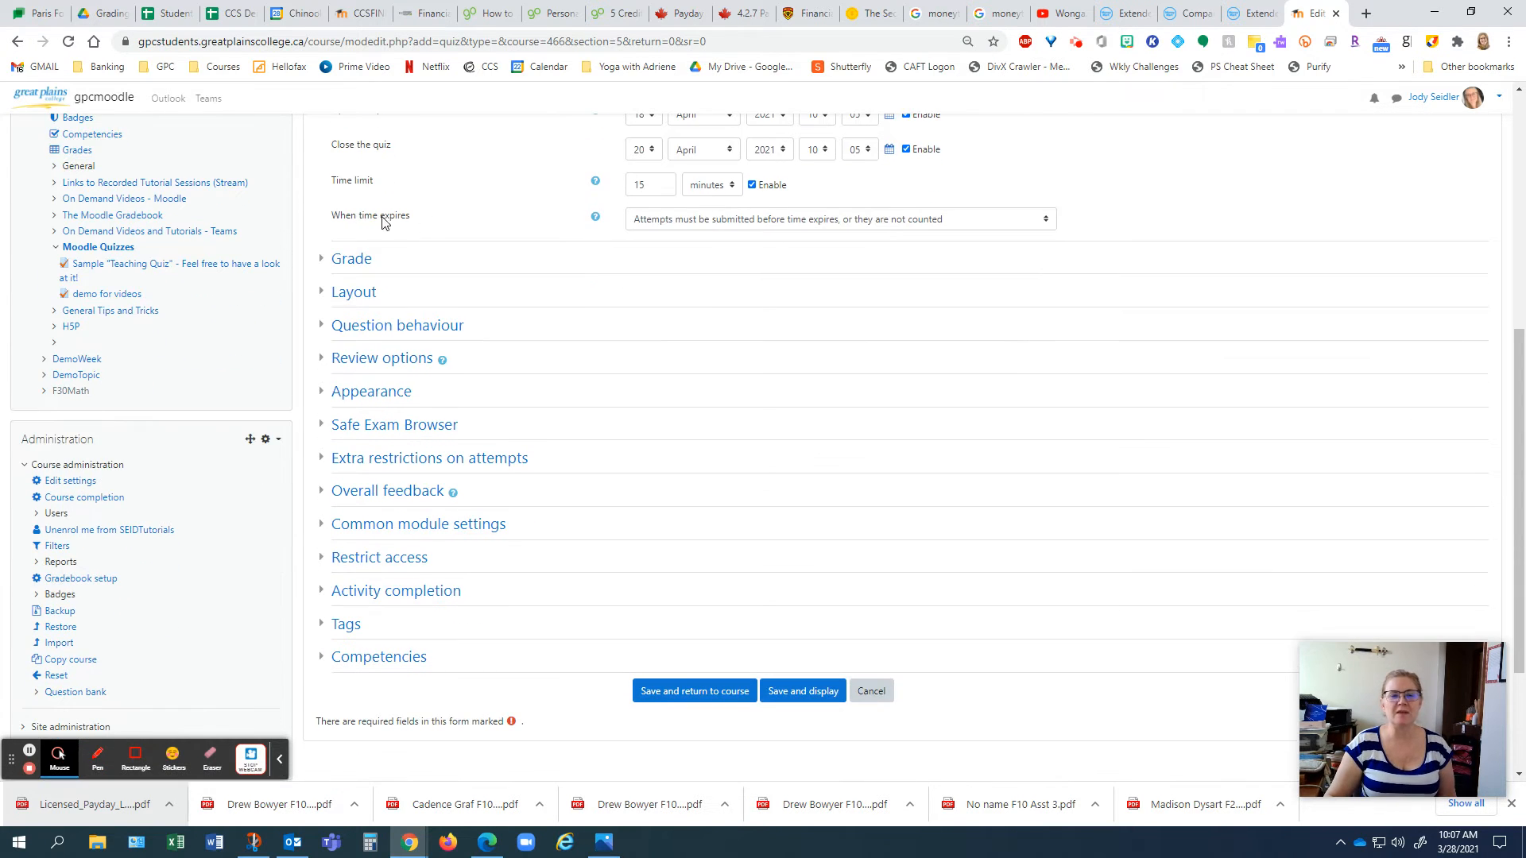
scroll(721, 256, up, 2)
click(878, 379)
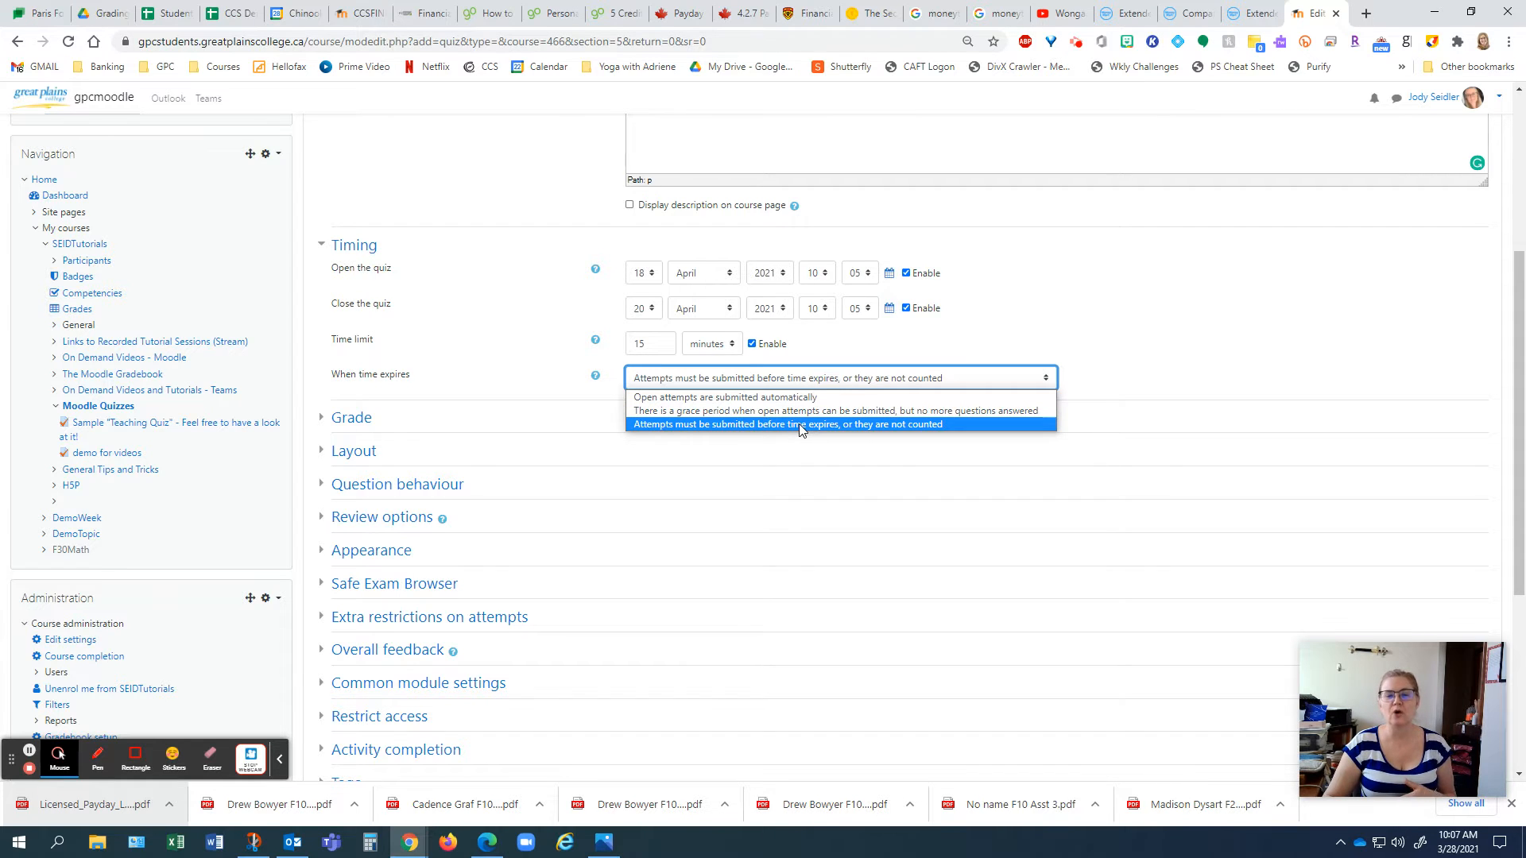
click(1069, 305)
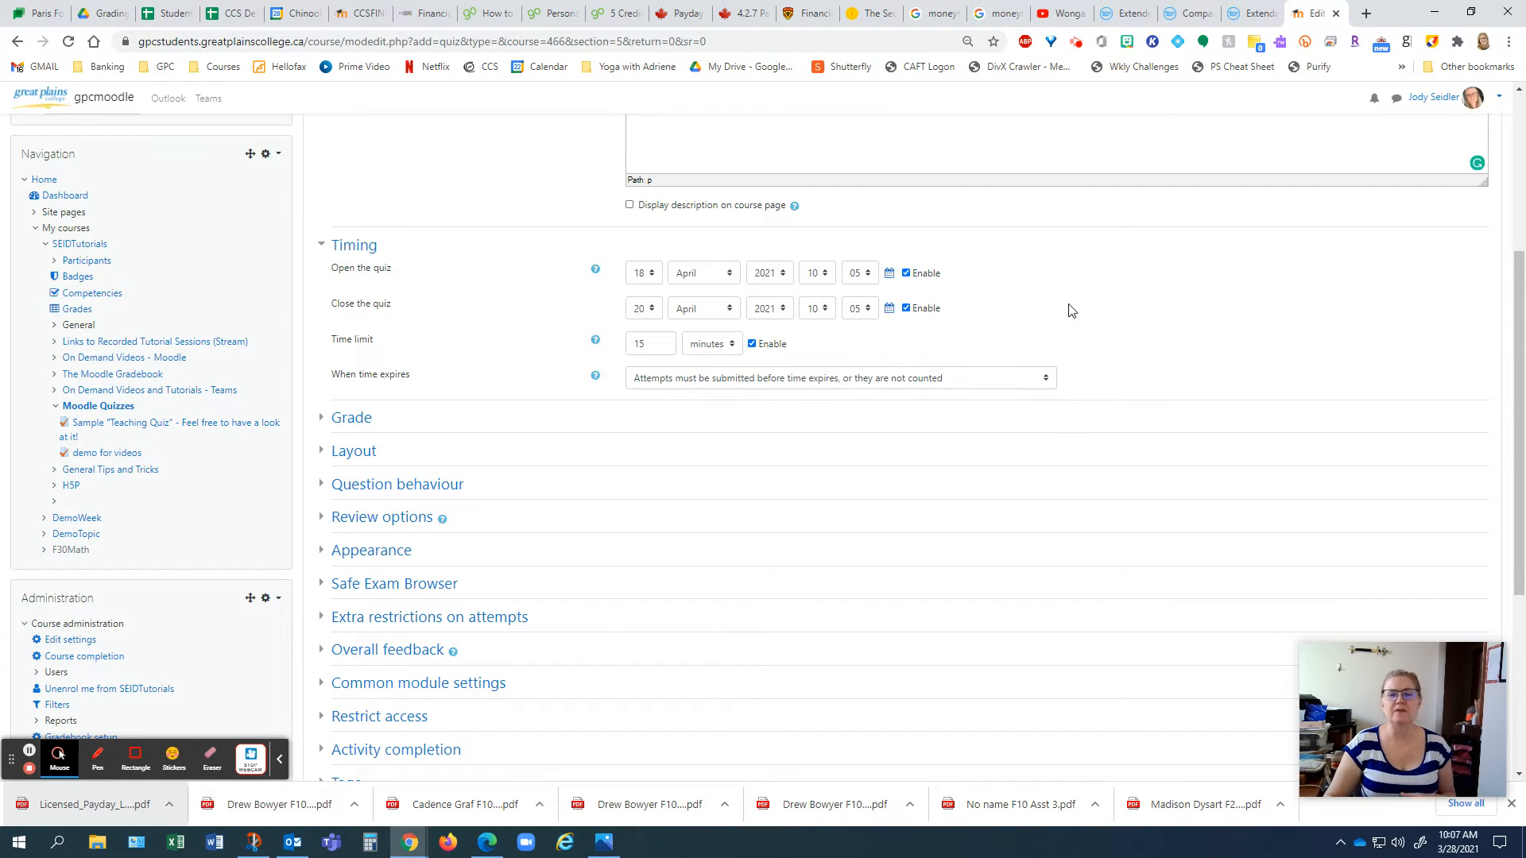
click(970, 380)
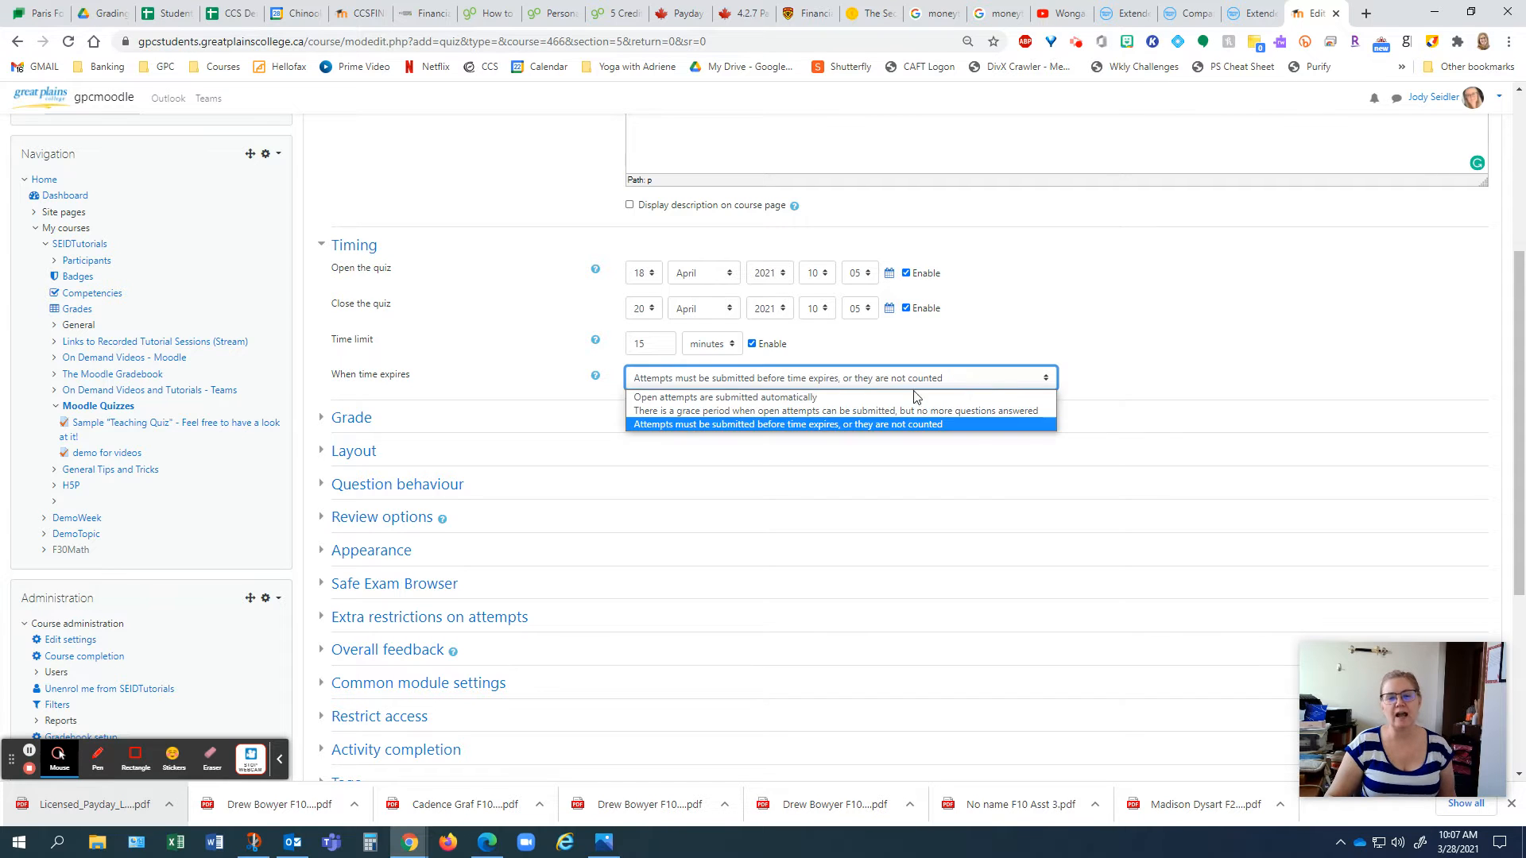
click(883, 398)
click(1142, 310)
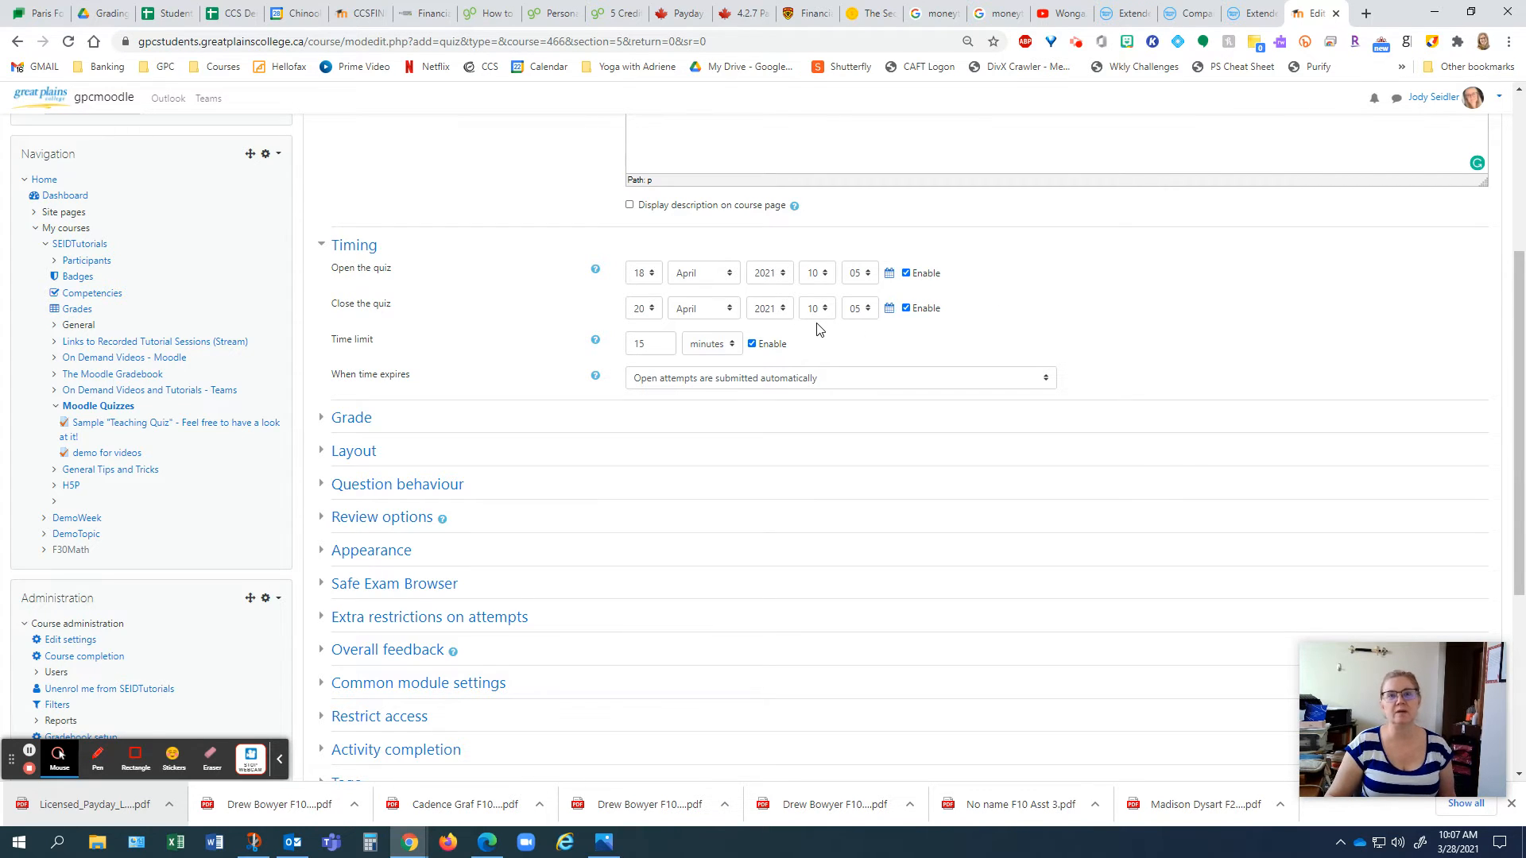
click(823, 378)
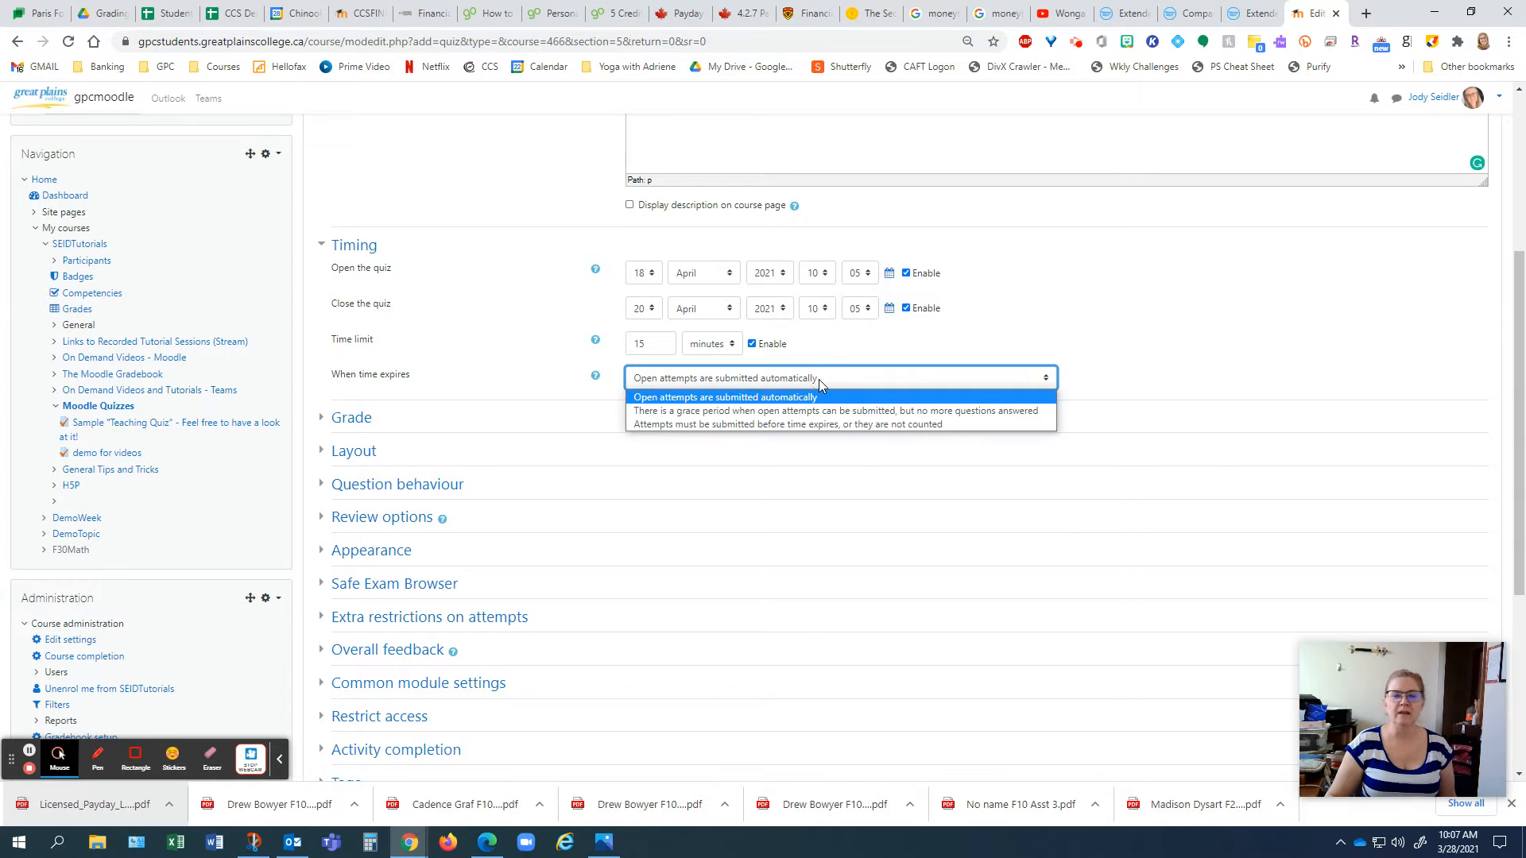
click(766, 424)
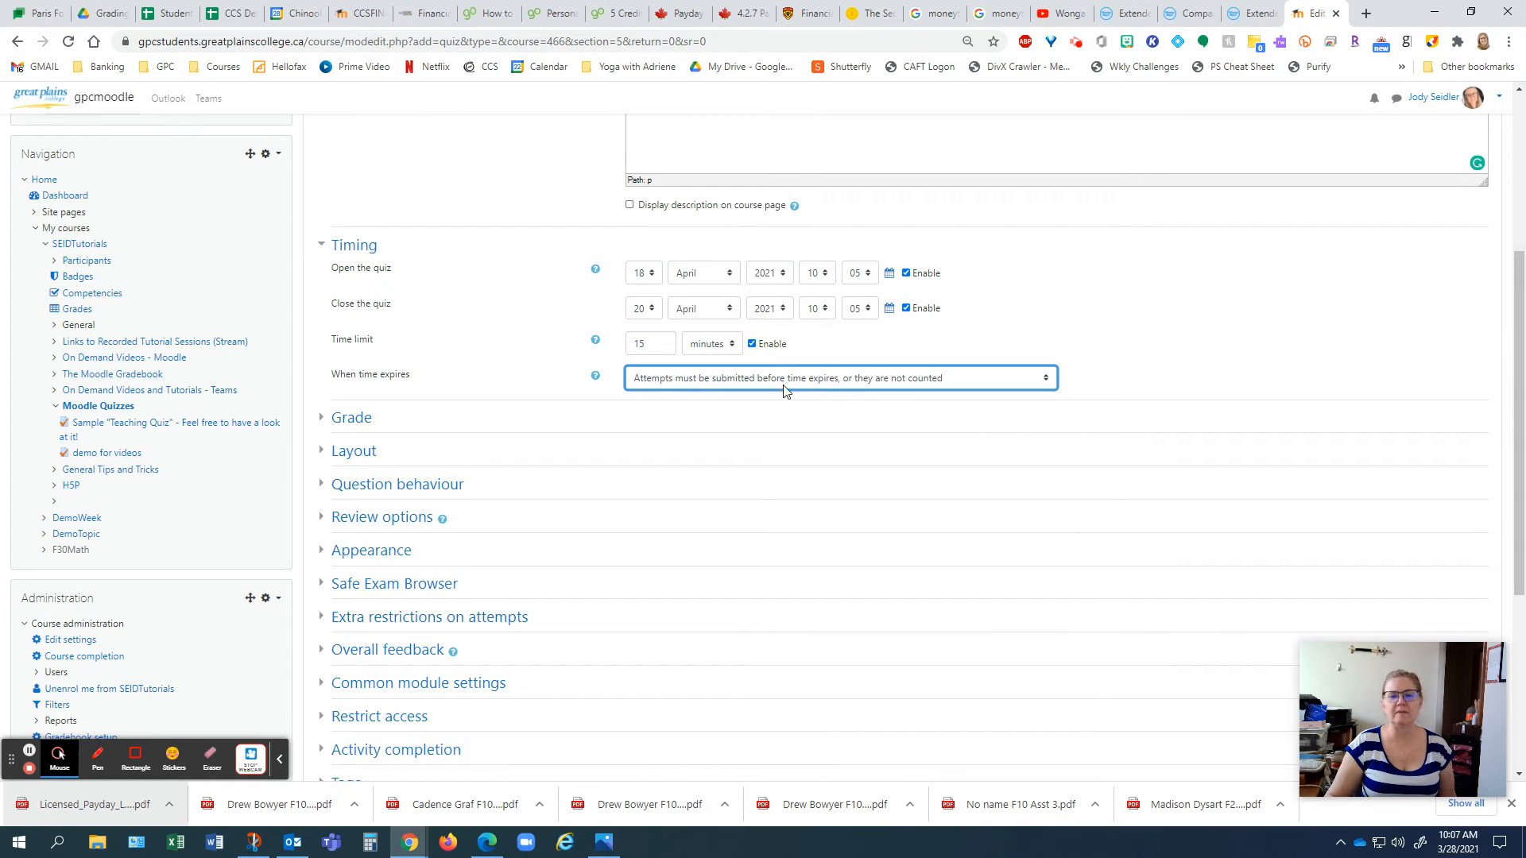
Try the option giving a grace period for submitting open attempts, without answering more questions, when time expires
click(1133, 348)
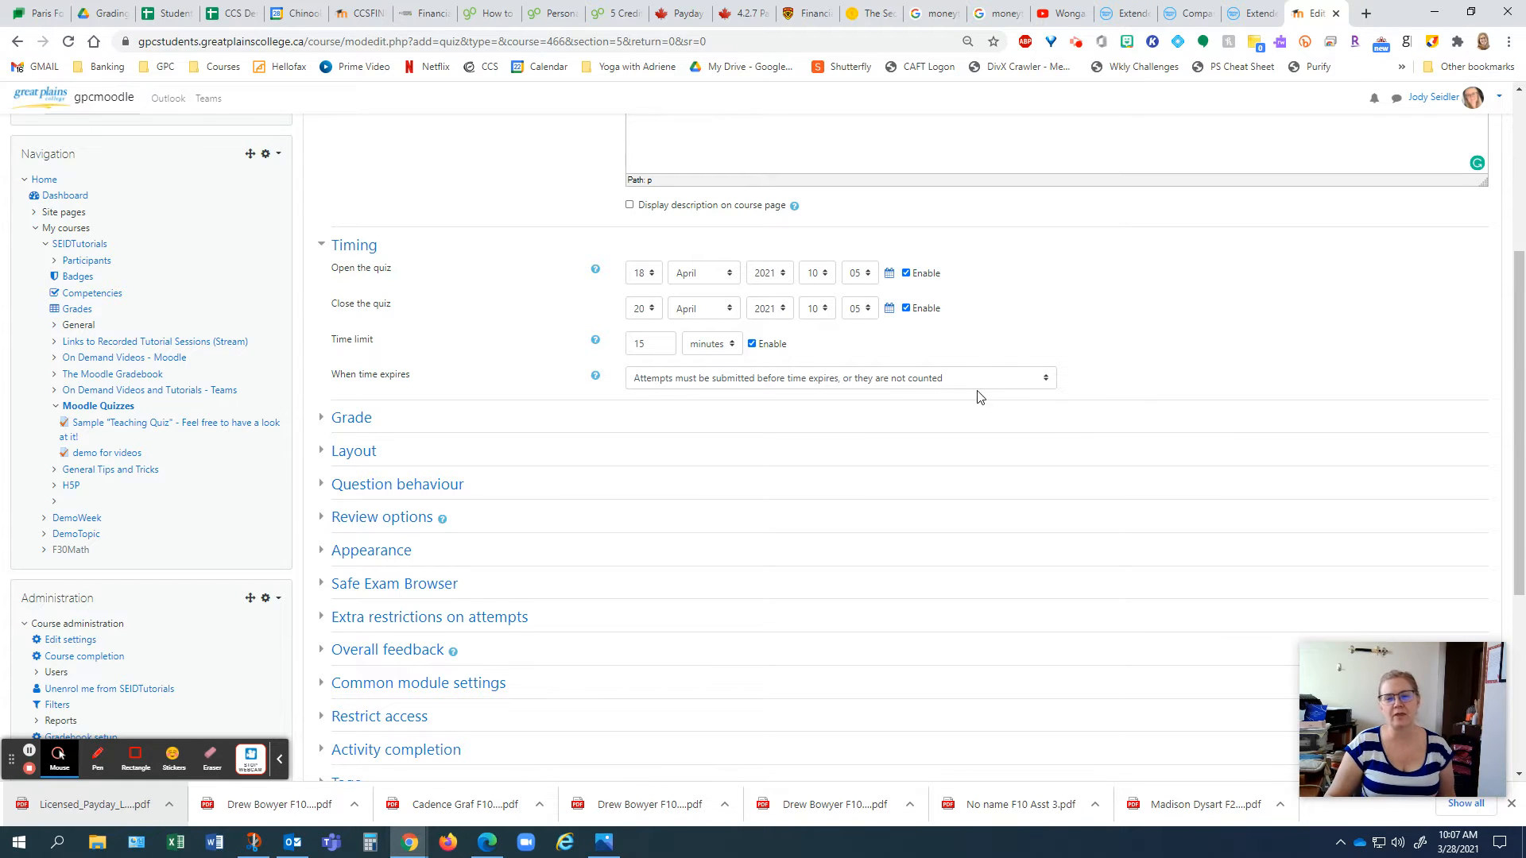
click(951, 379)
click(914, 411)
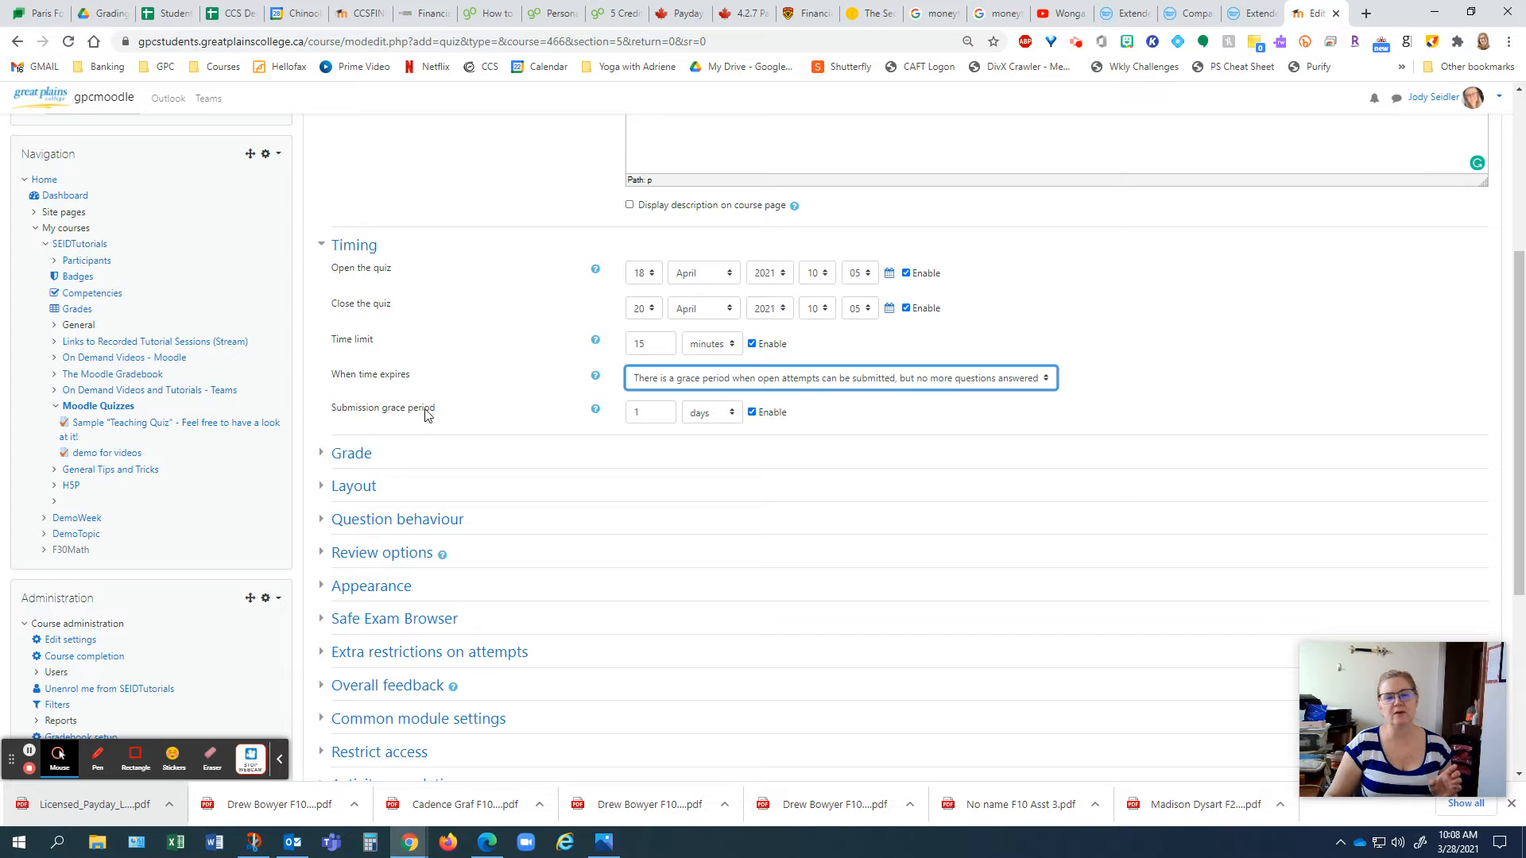
drag(430, 410, 324, 412)
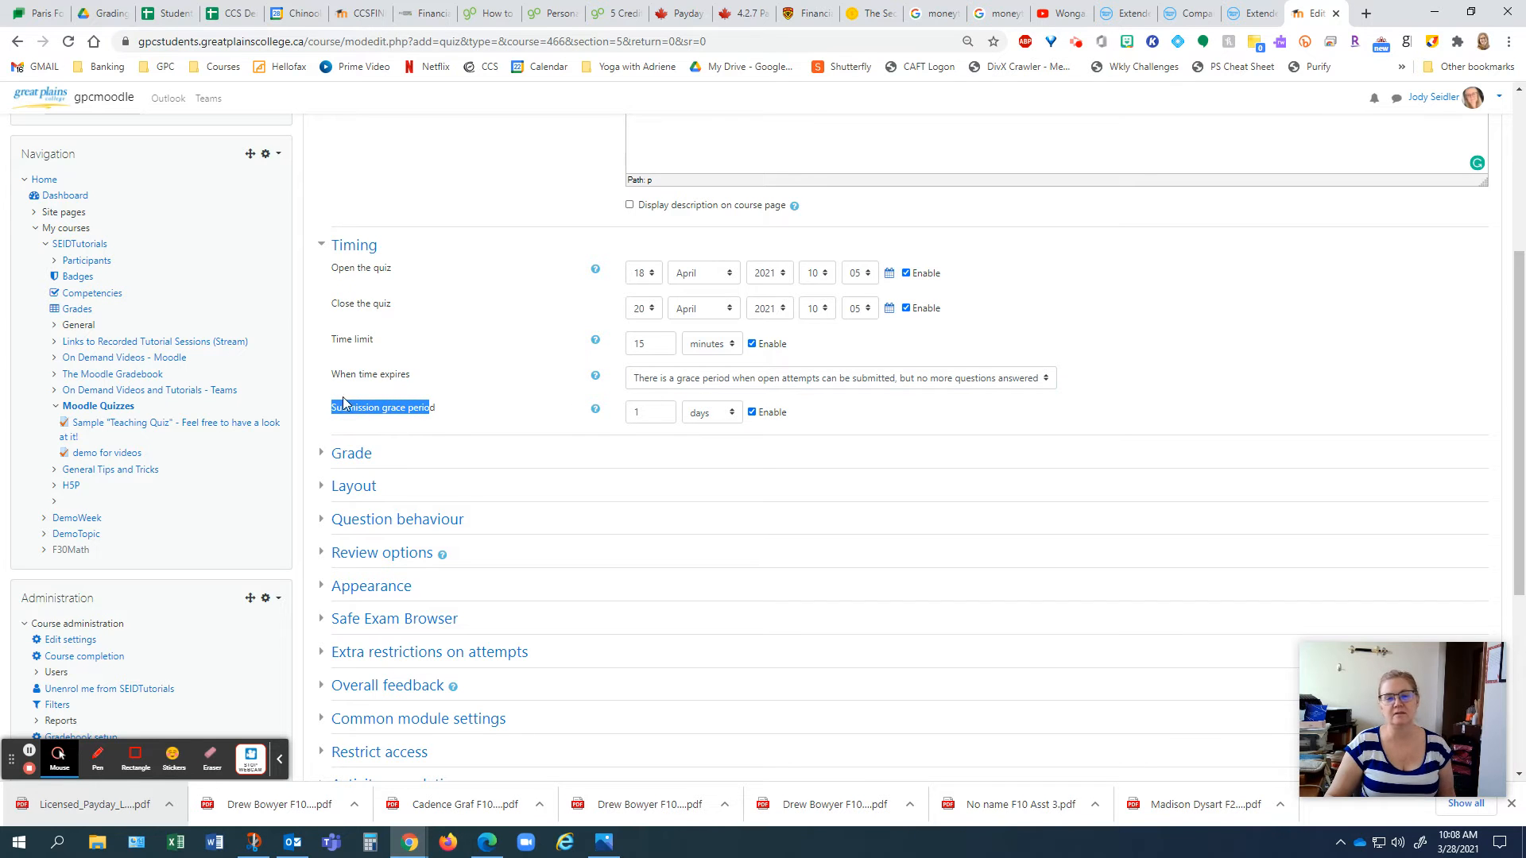
Set the quiz's behaviour when time expires to "Open attempts are submitted automatically"
click(1132, 397)
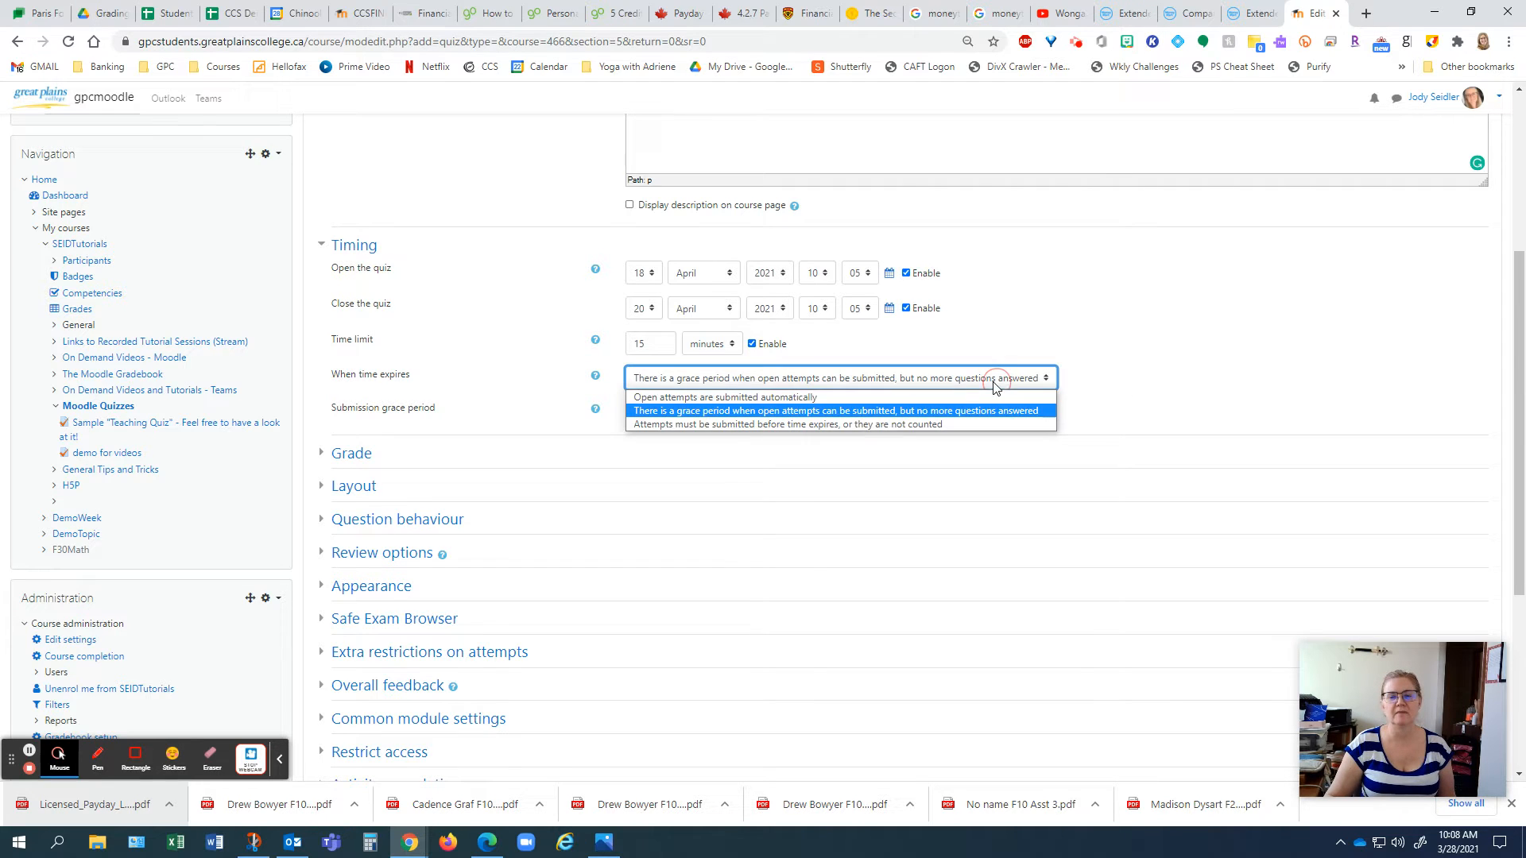
click(900, 398)
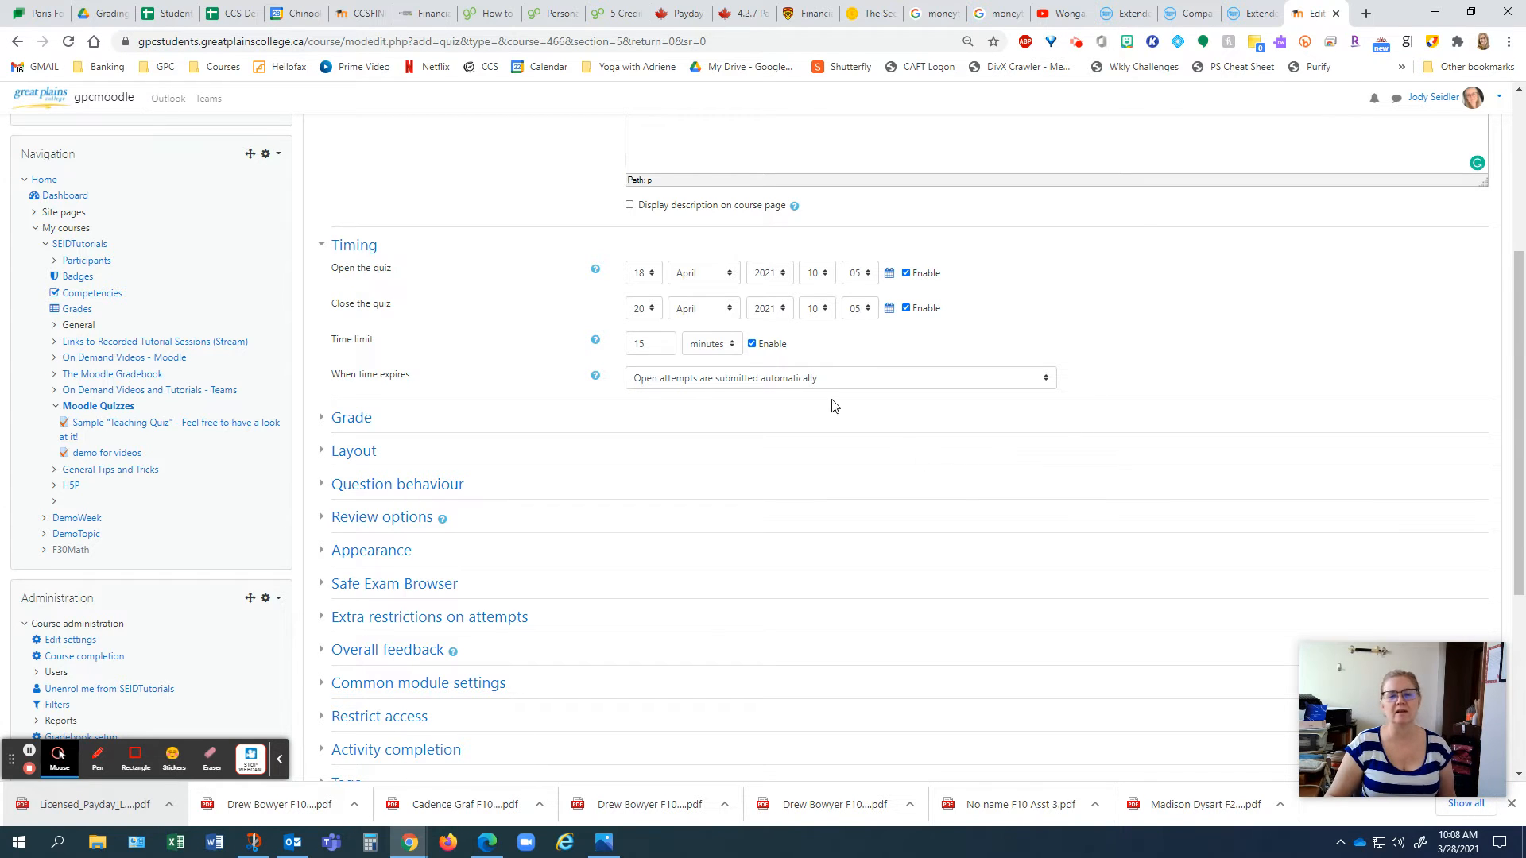
click(1189, 378)
Expand the quiz's Grade settings and review the grade category and attempts allowed
scroll(688, 412, down, 3)
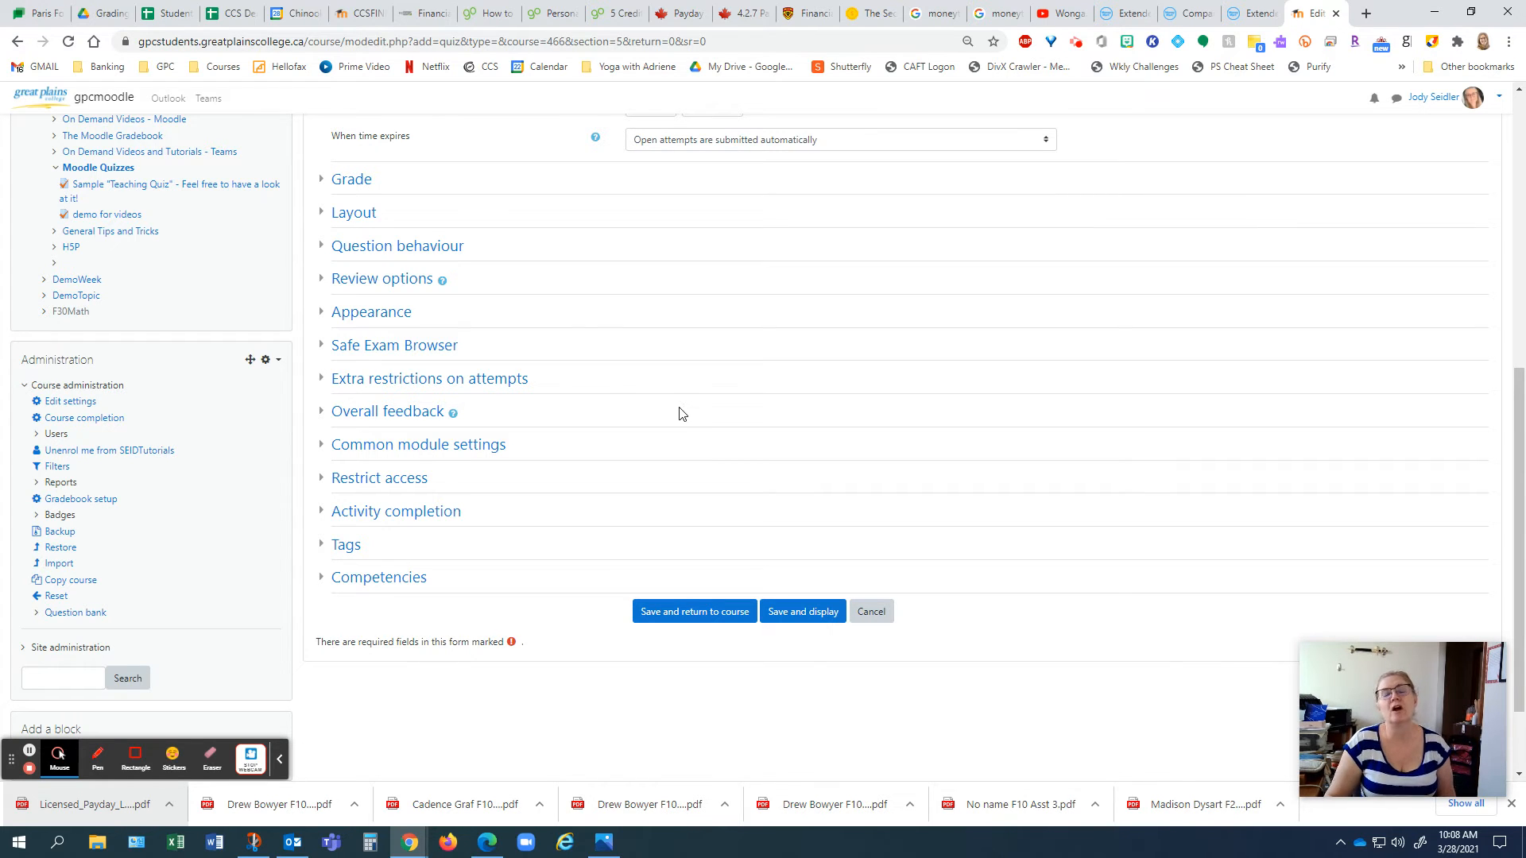
click(321, 185)
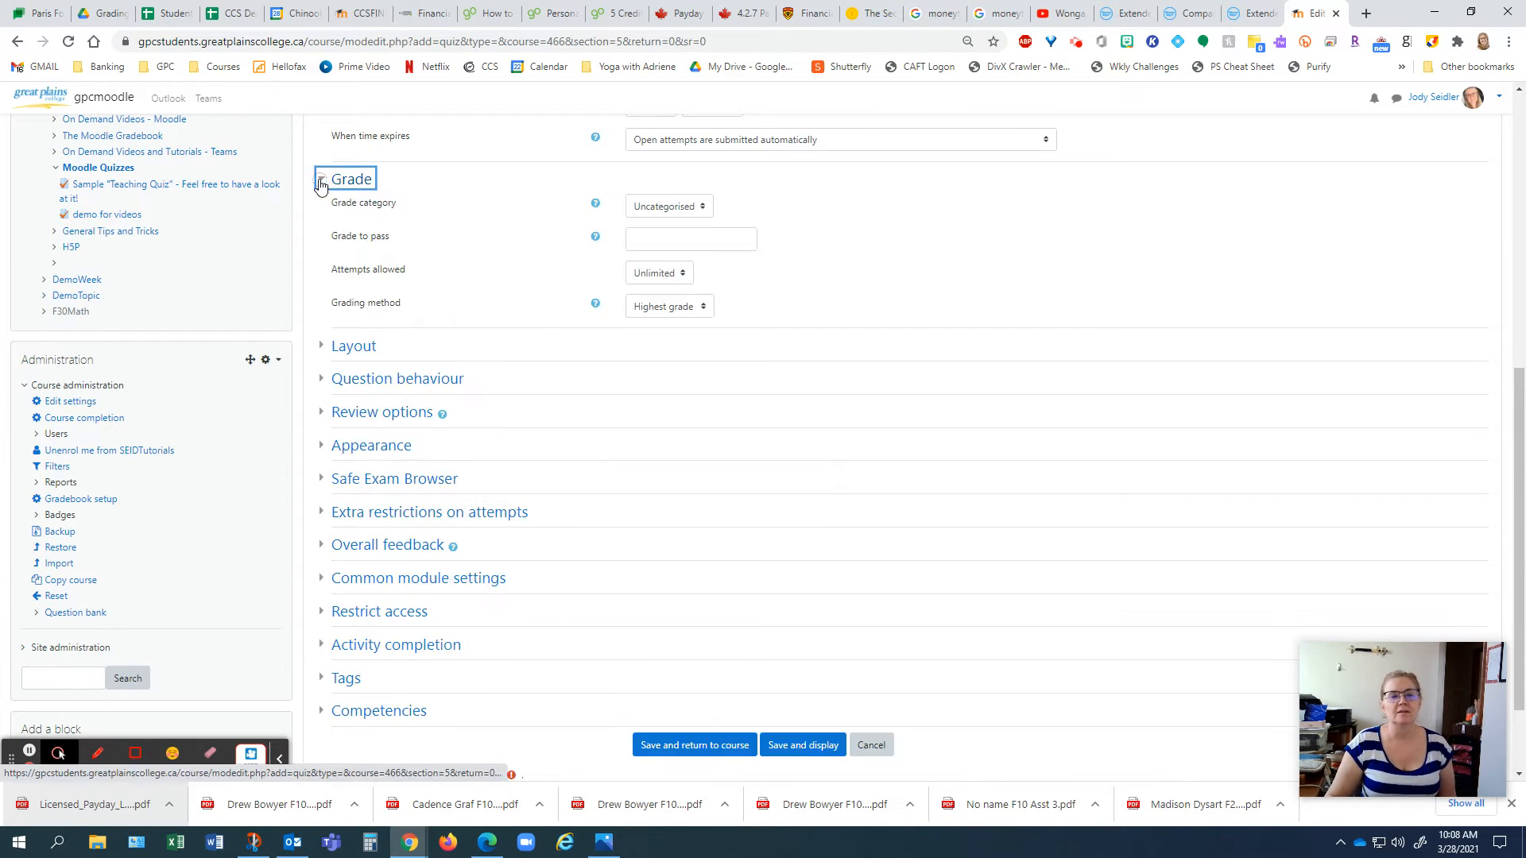
drag(387, 204, 363, 205)
click(805, 212)
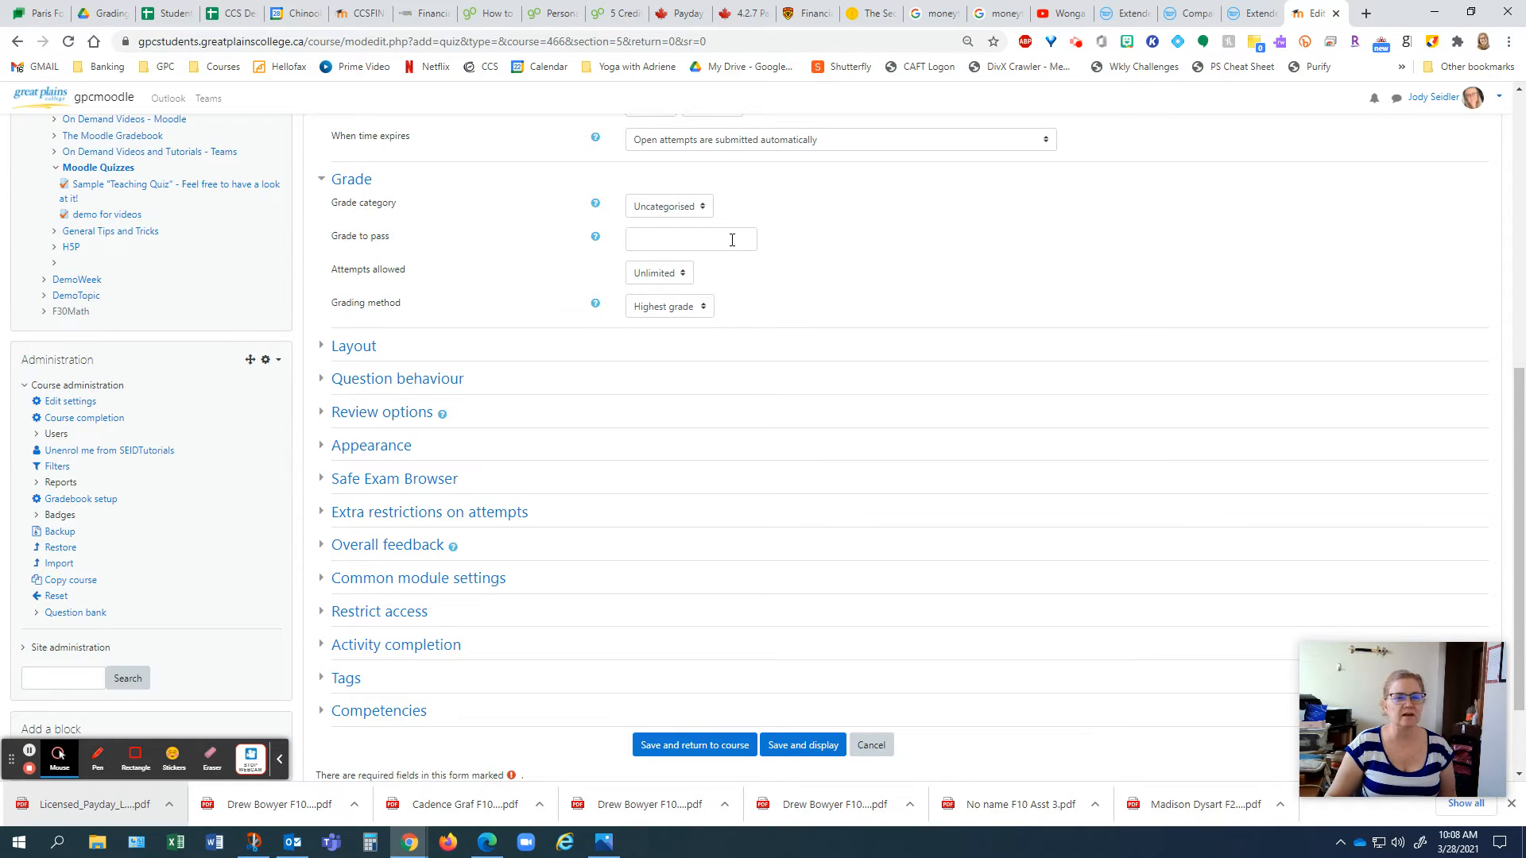
drag(395, 270, 340, 274)
click(340, 274)
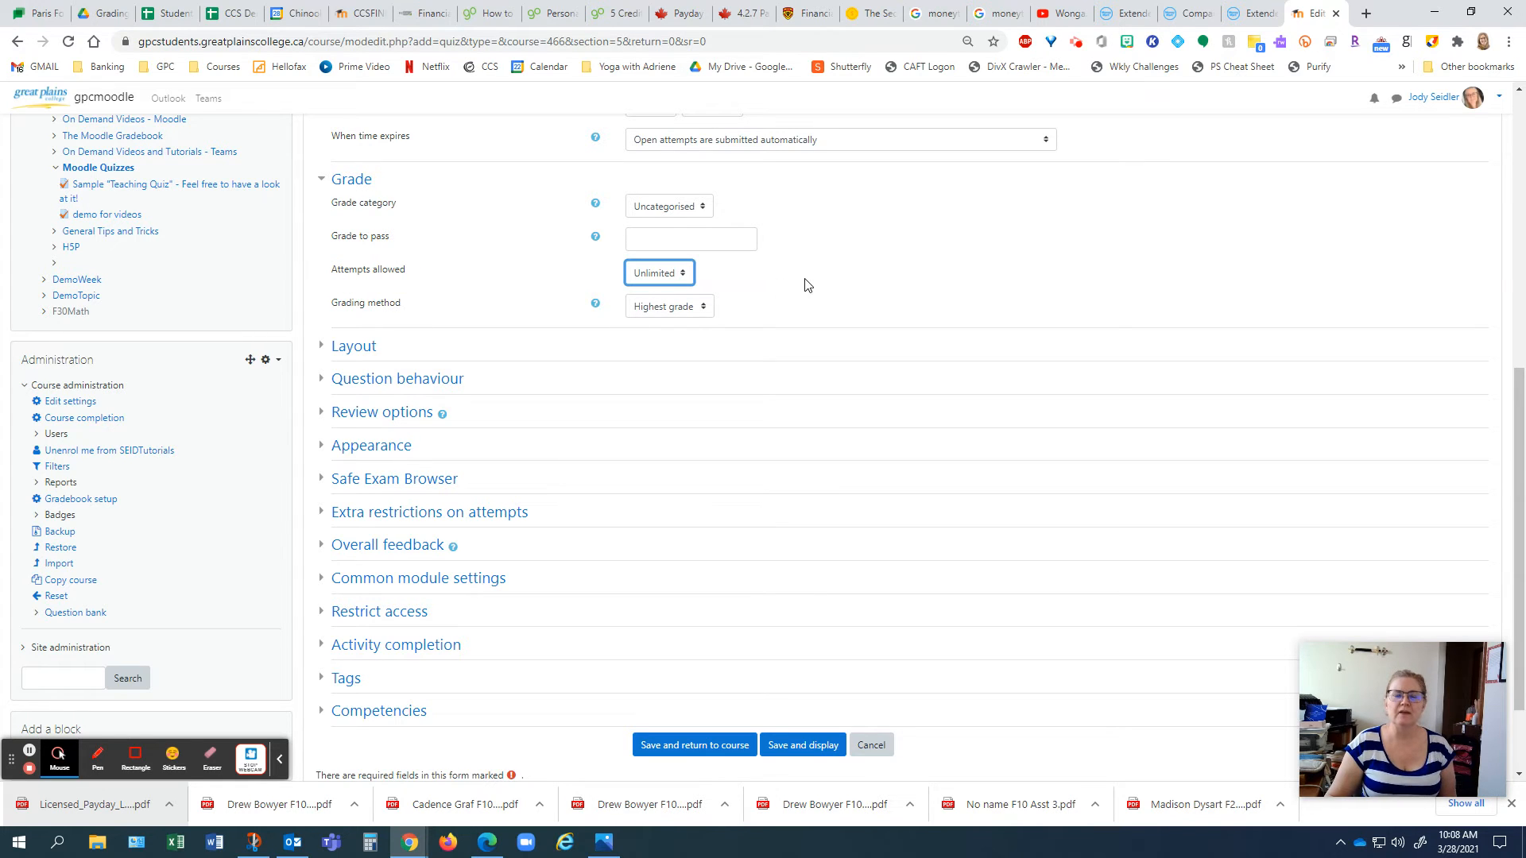
Try limiting the attempts allowed to 1, and restore Unlimited
click(657, 284)
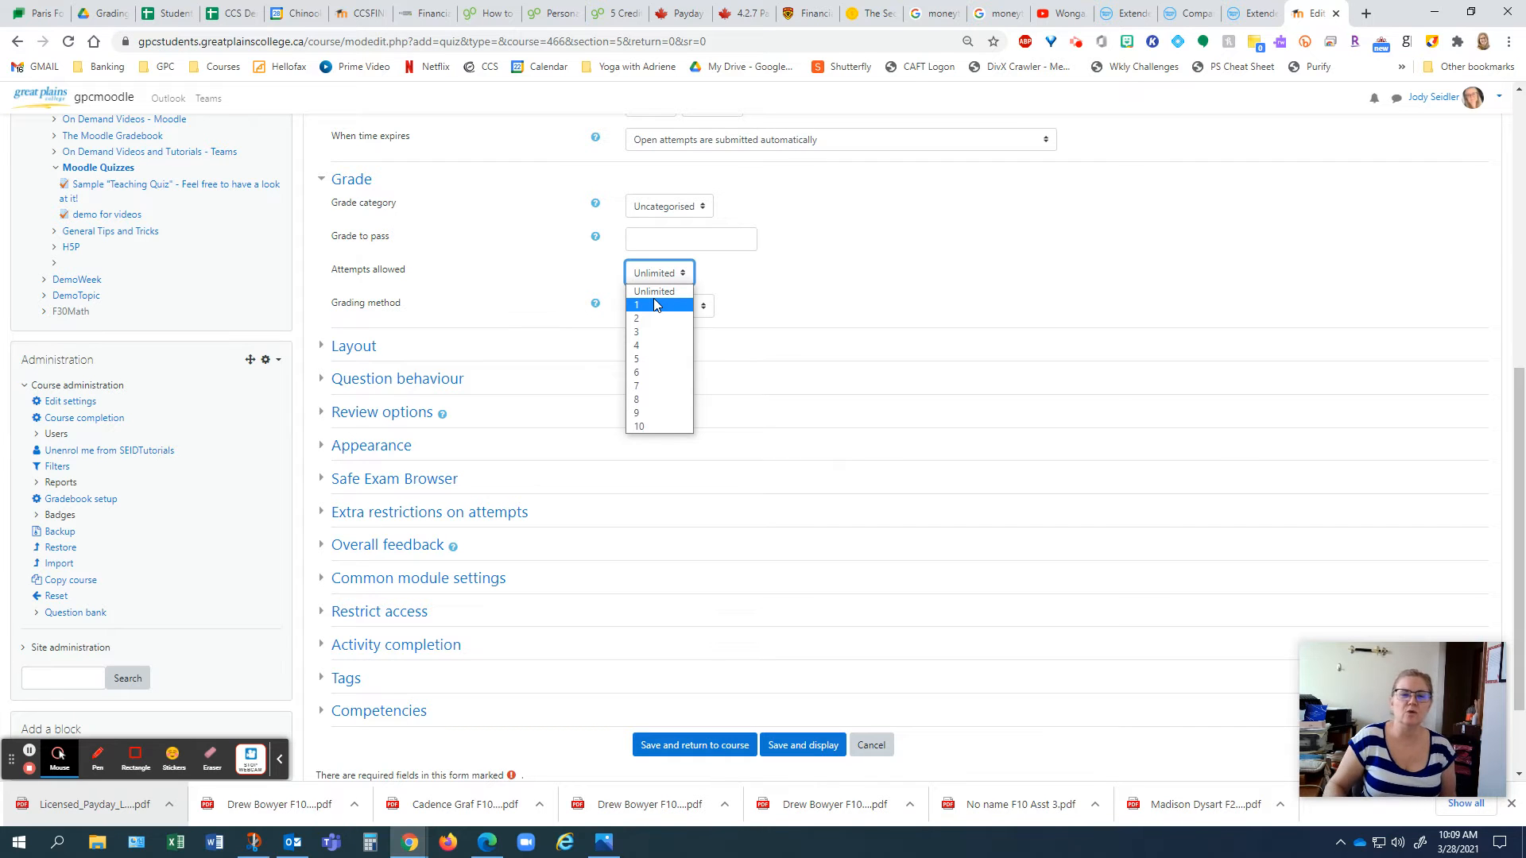
click(656, 305)
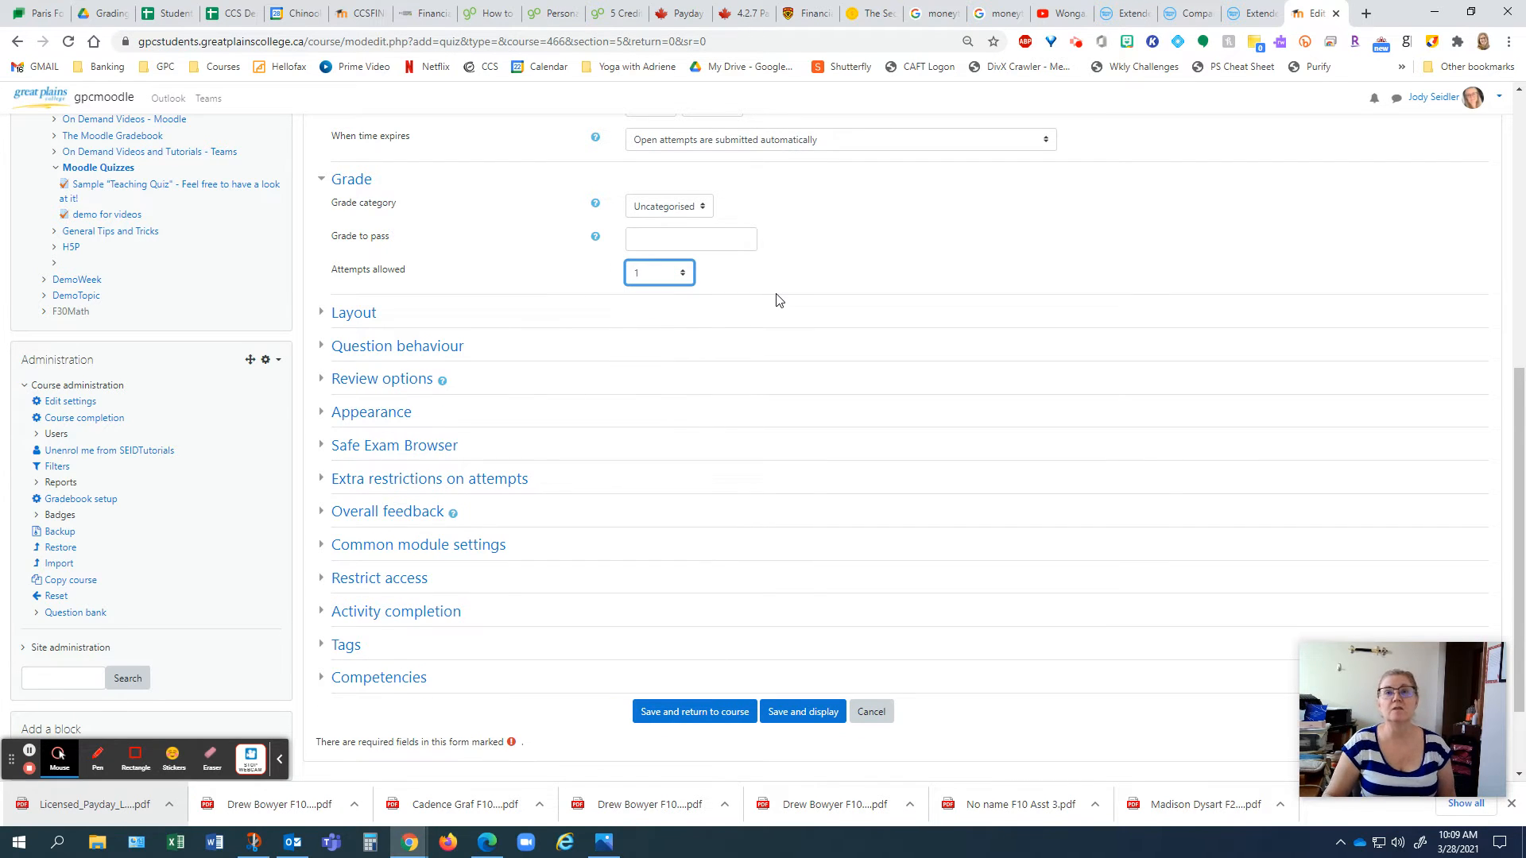
click(657, 278)
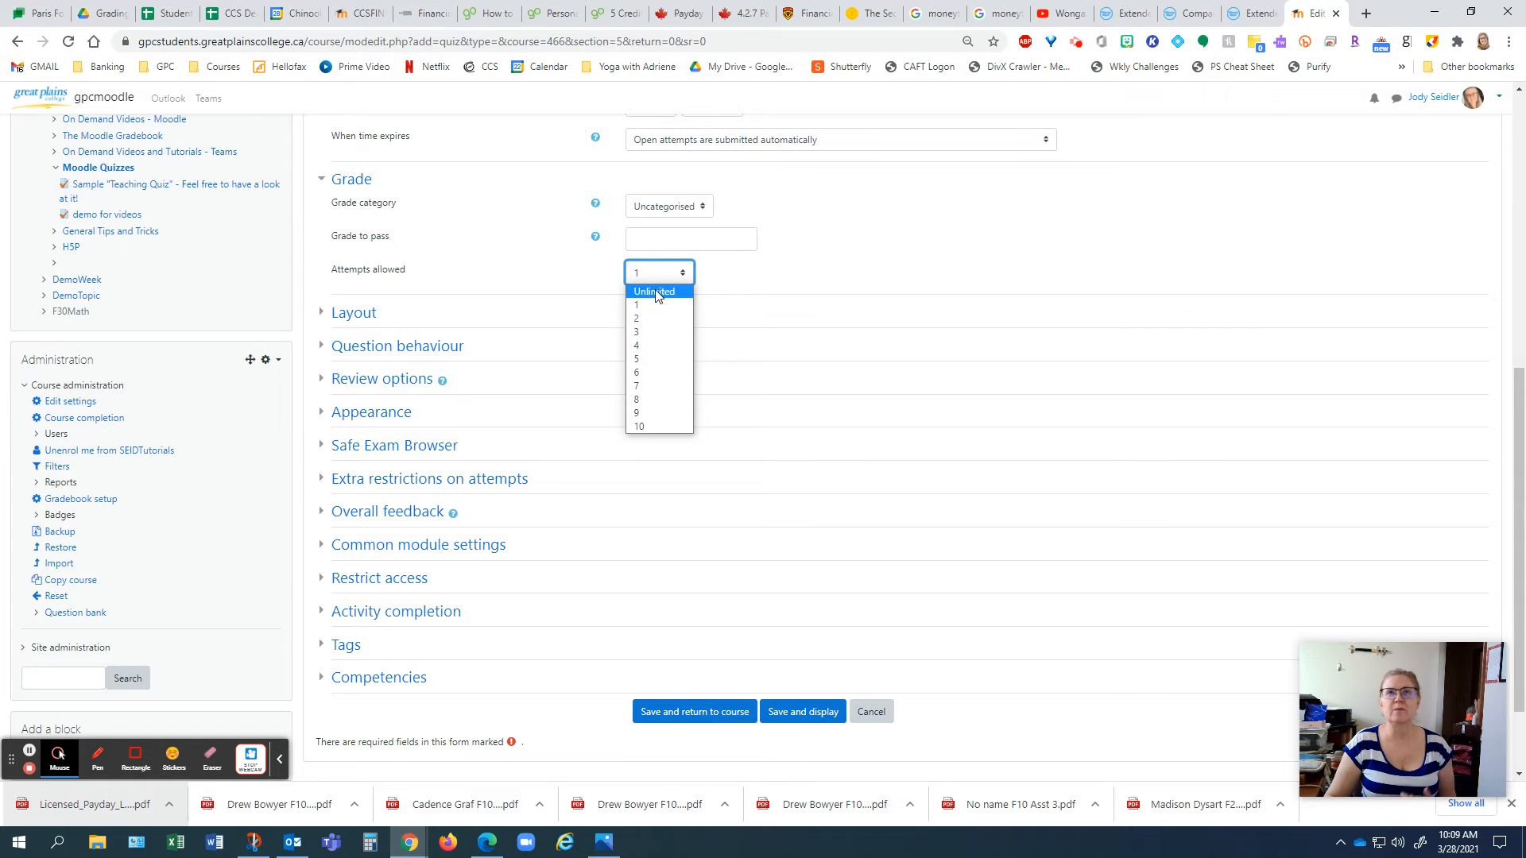
click(654, 293)
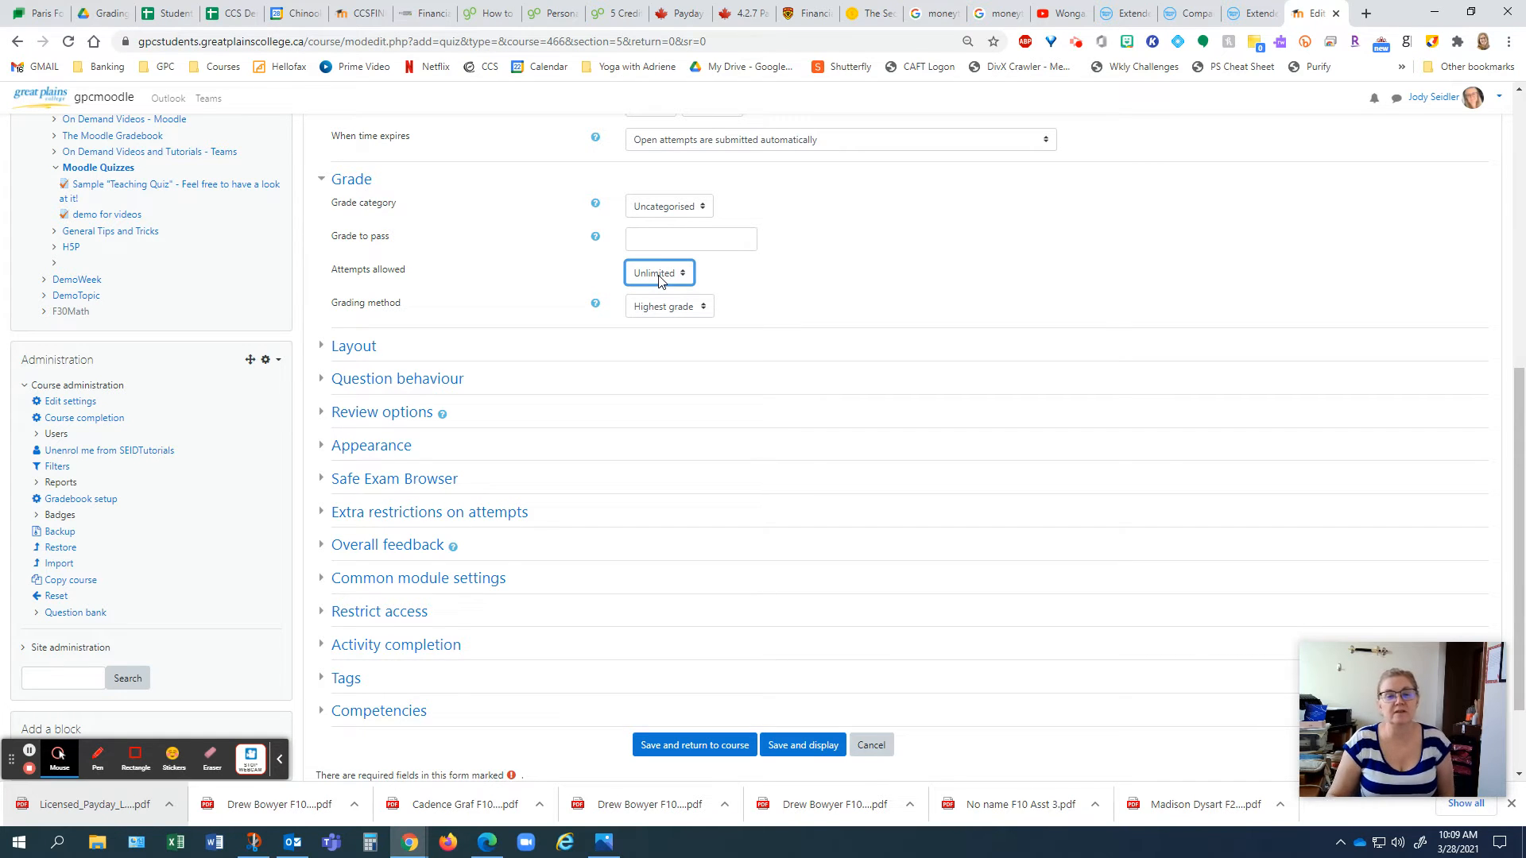
Look through the available grading methods for the quiz without changing the selection
click(691, 310)
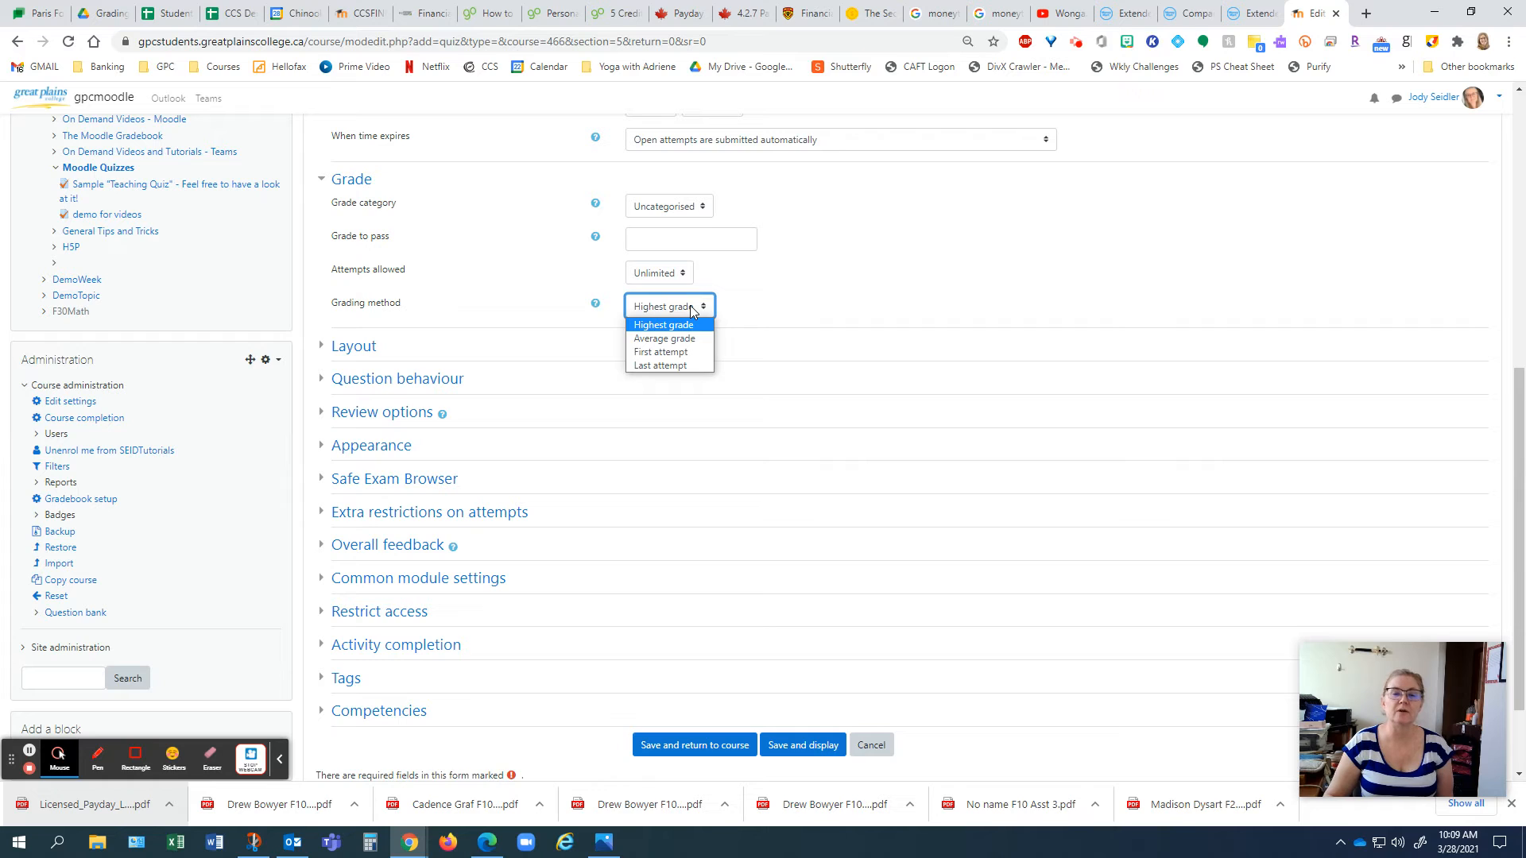
click(785, 301)
Expand the quiz's Layout settings, including the additional navigation method option, and review the New page setting
click(322, 344)
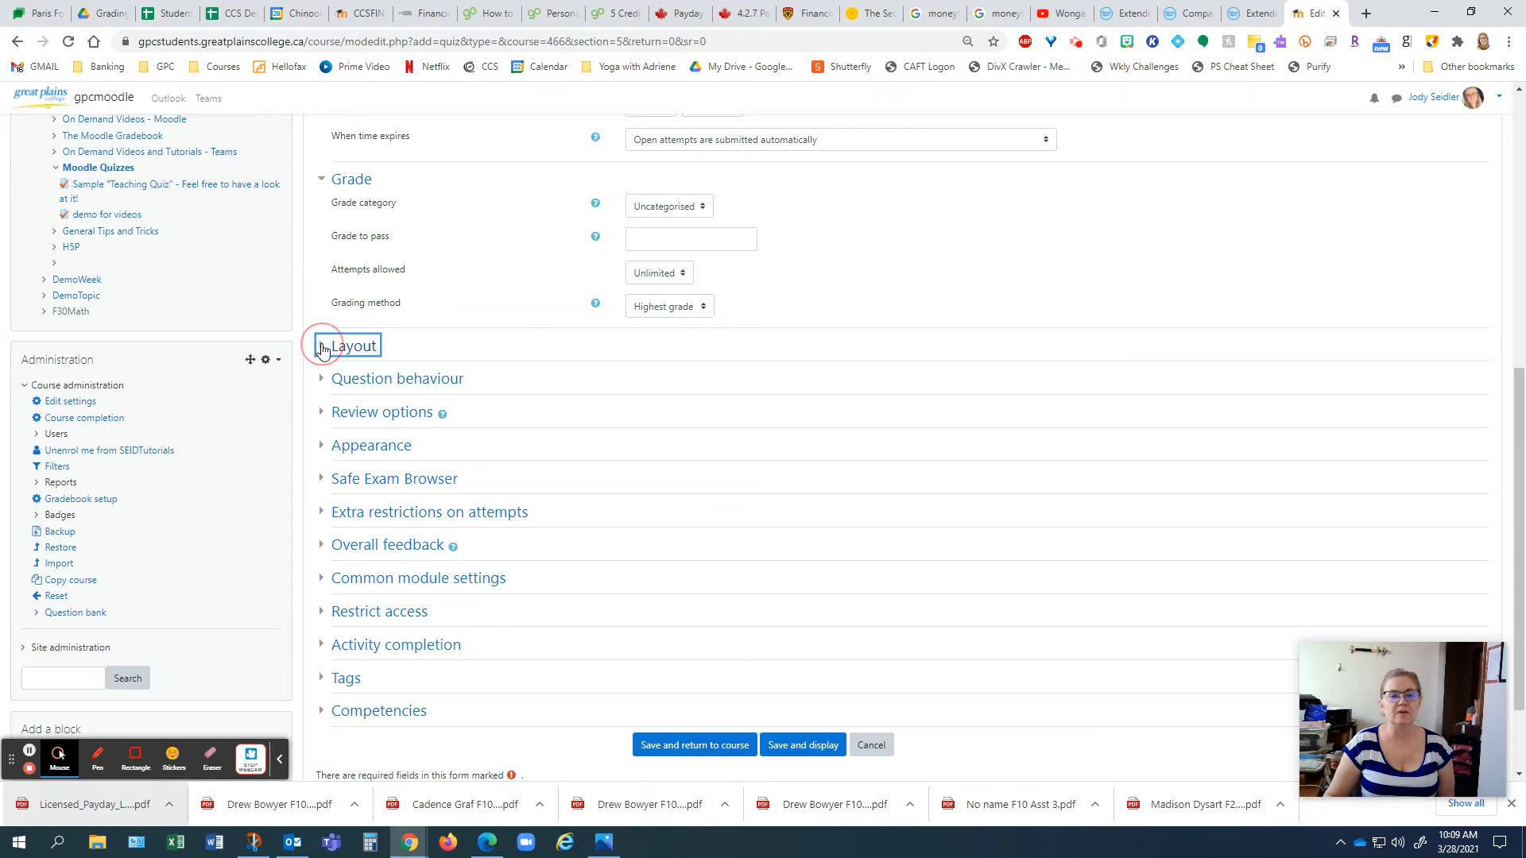
click(358, 404)
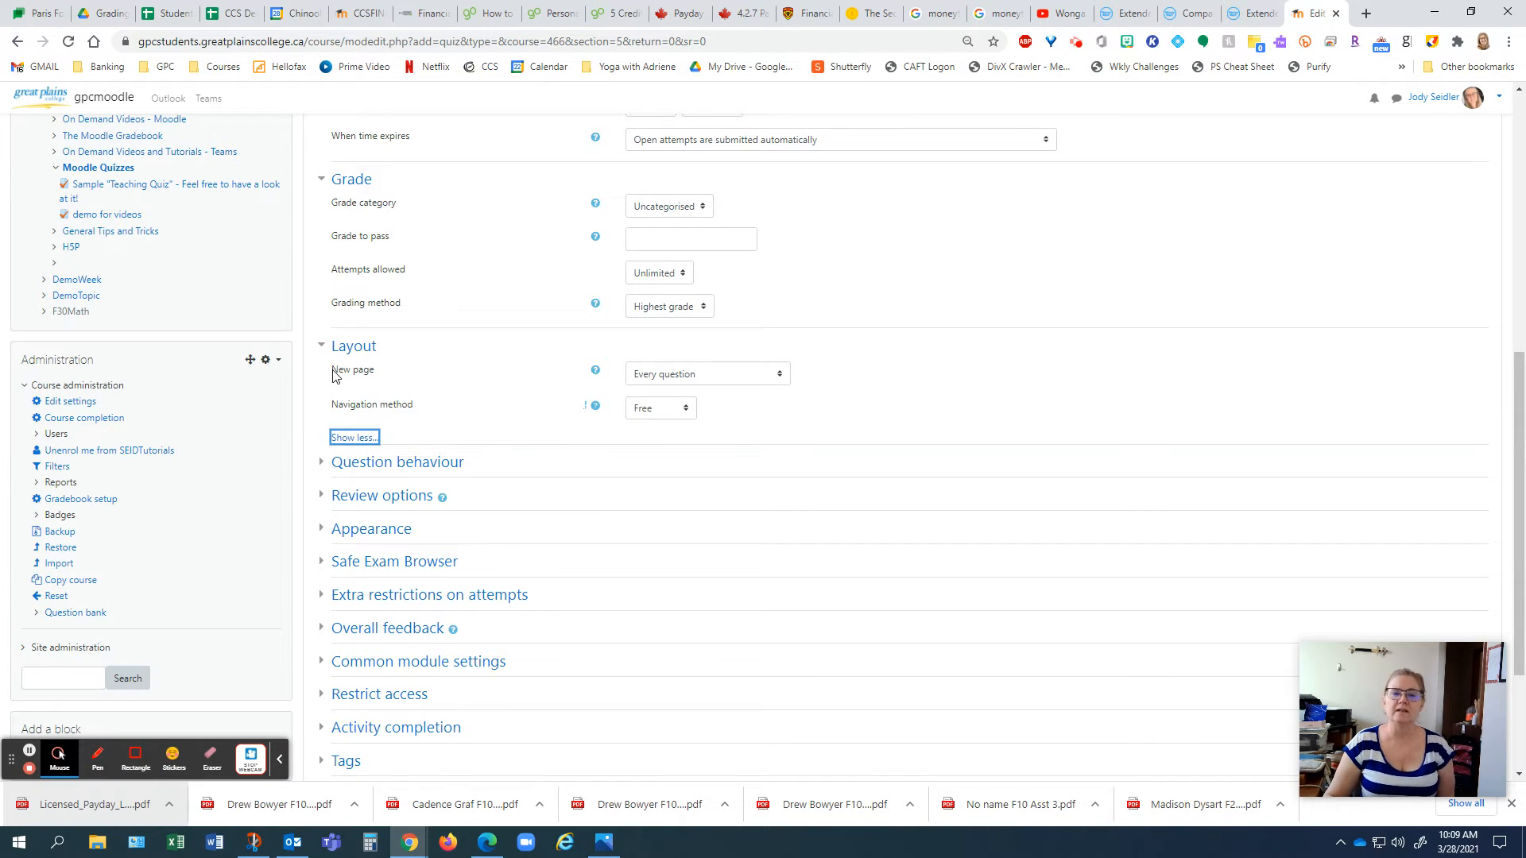
drag(332, 371, 373, 373)
click(856, 376)
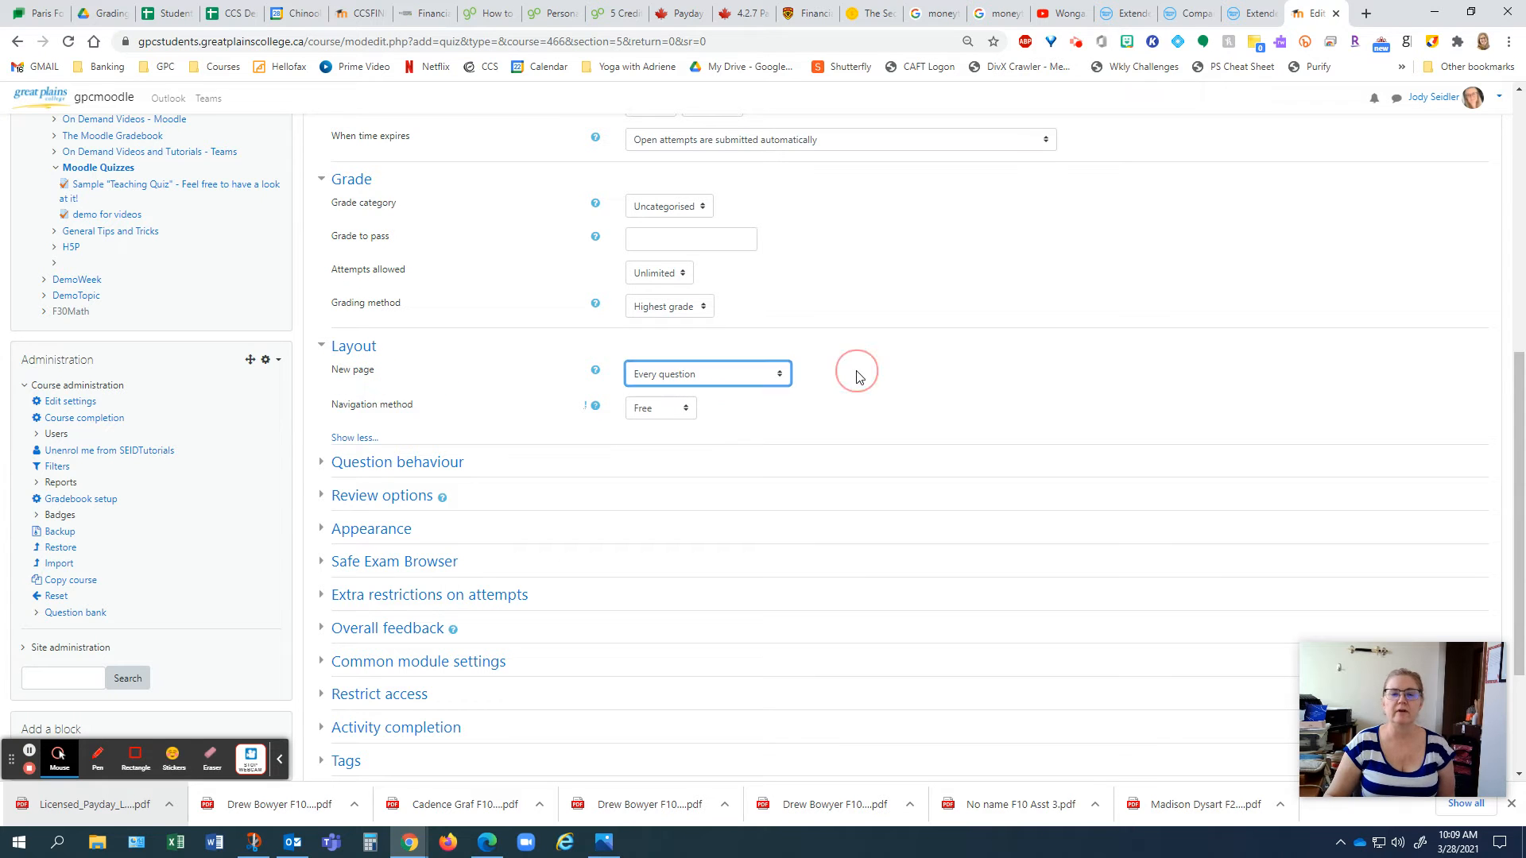
Try "Never, all questions on one page" for the New page setting, and restore "Every question"
click(727, 375)
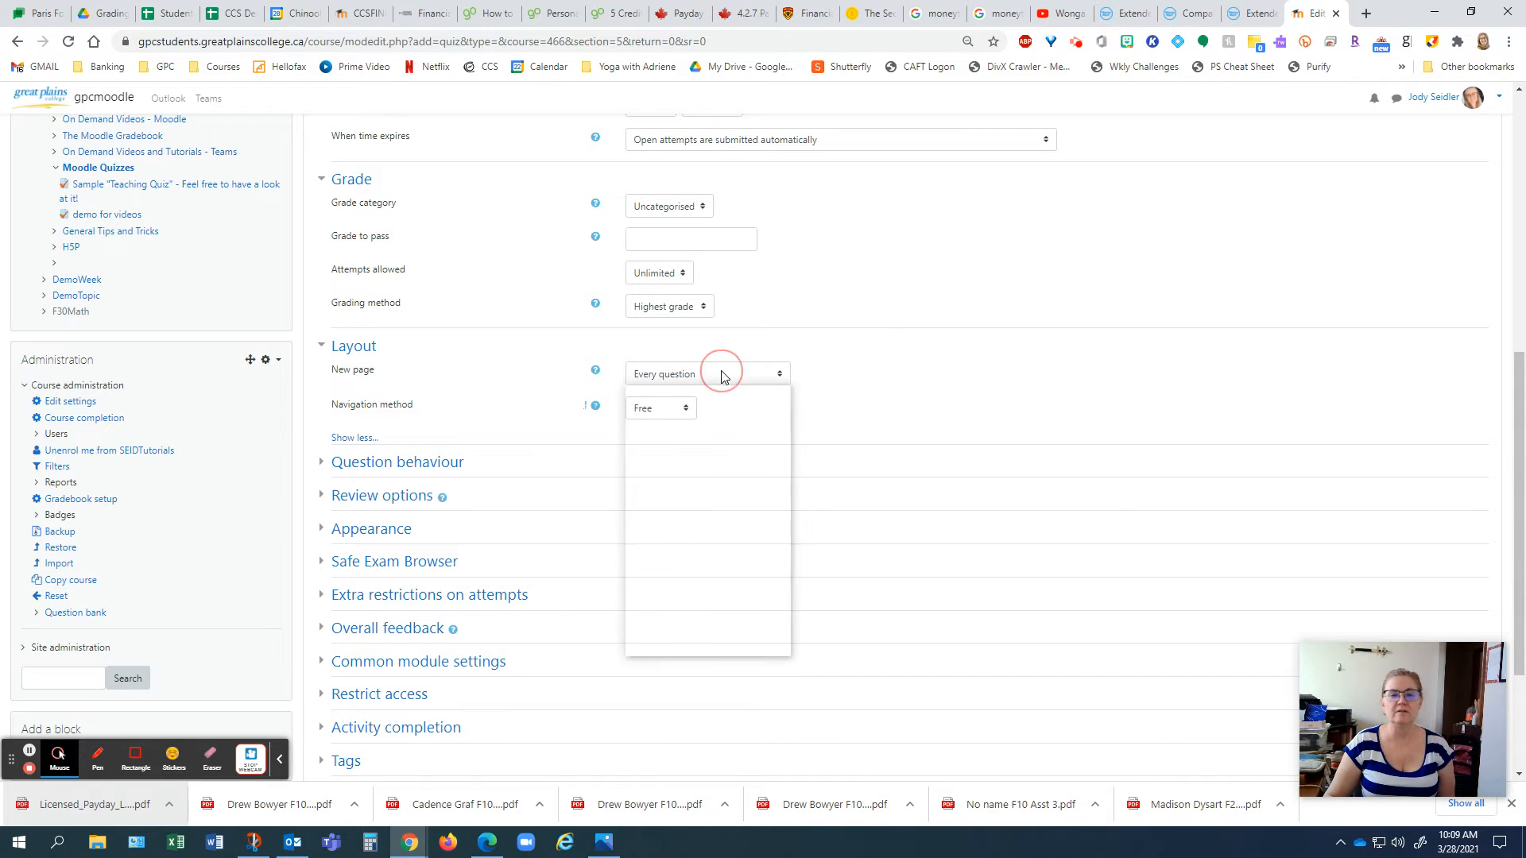
click(704, 392)
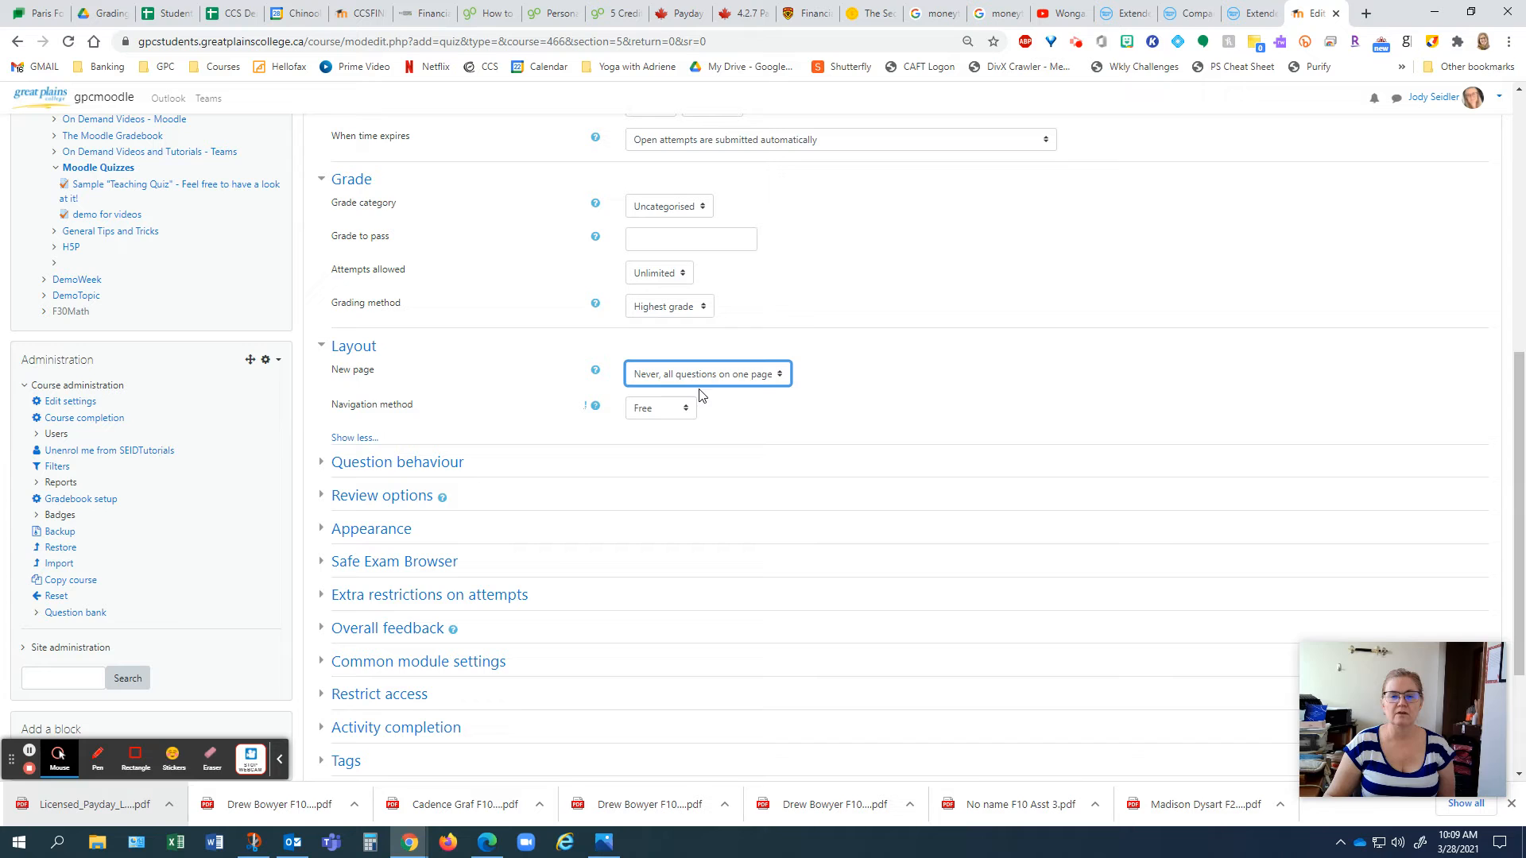
click(888, 400)
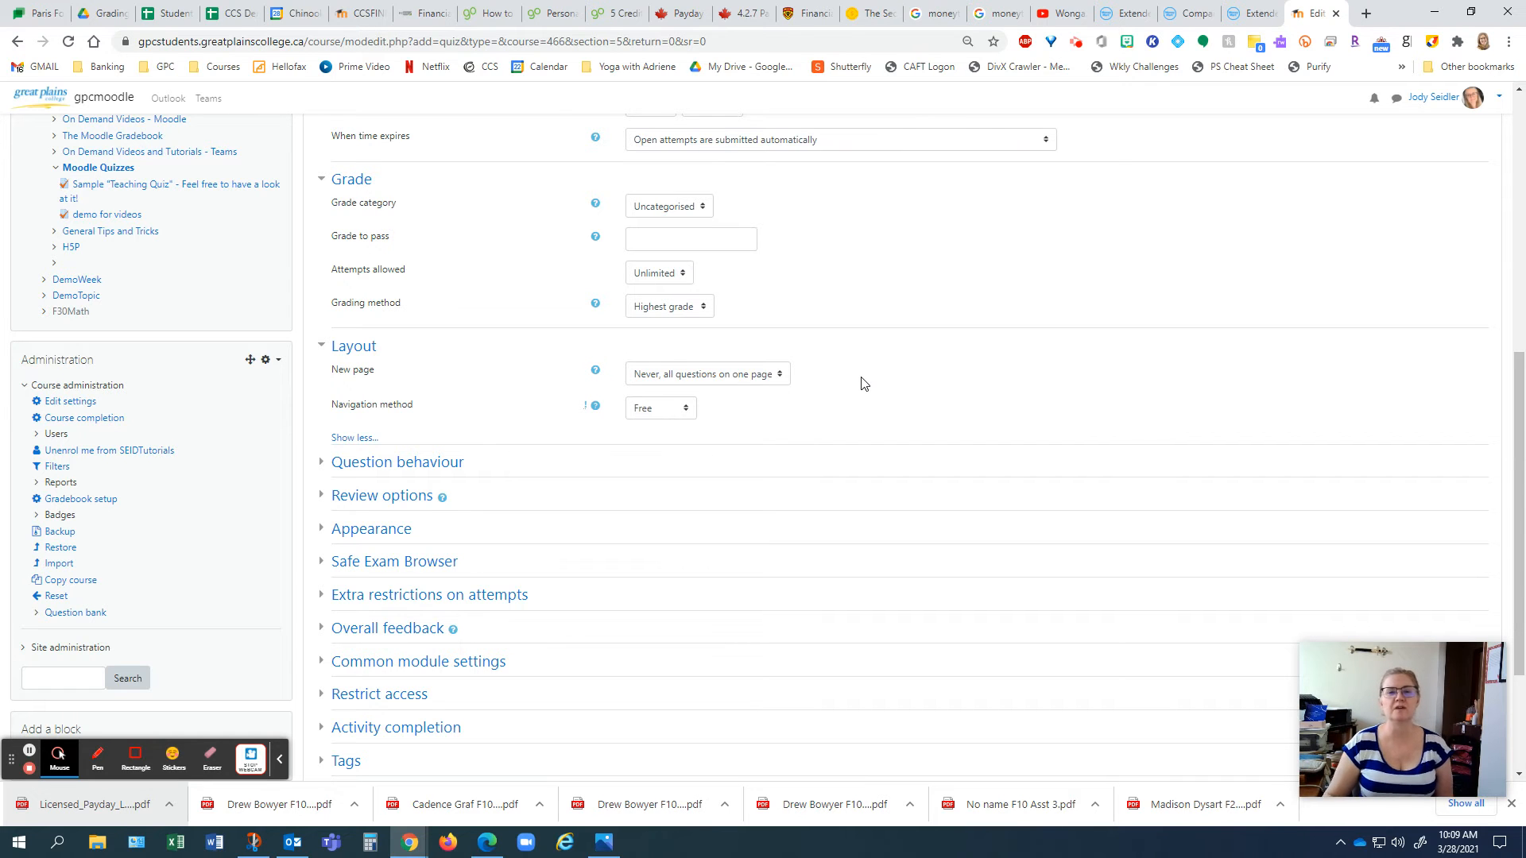
click(701, 387)
click(701, 408)
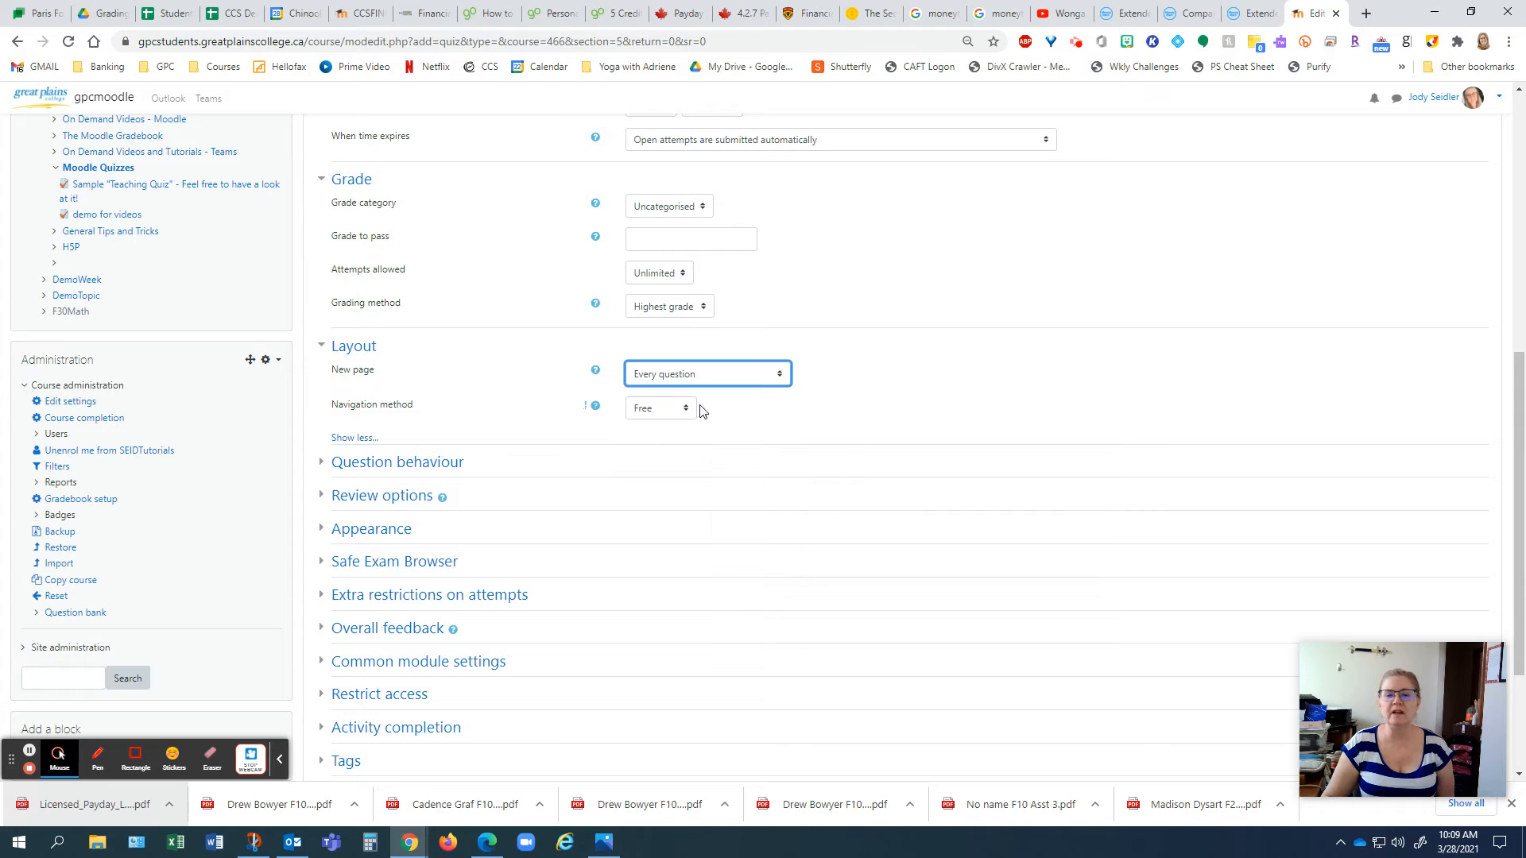
click(849, 379)
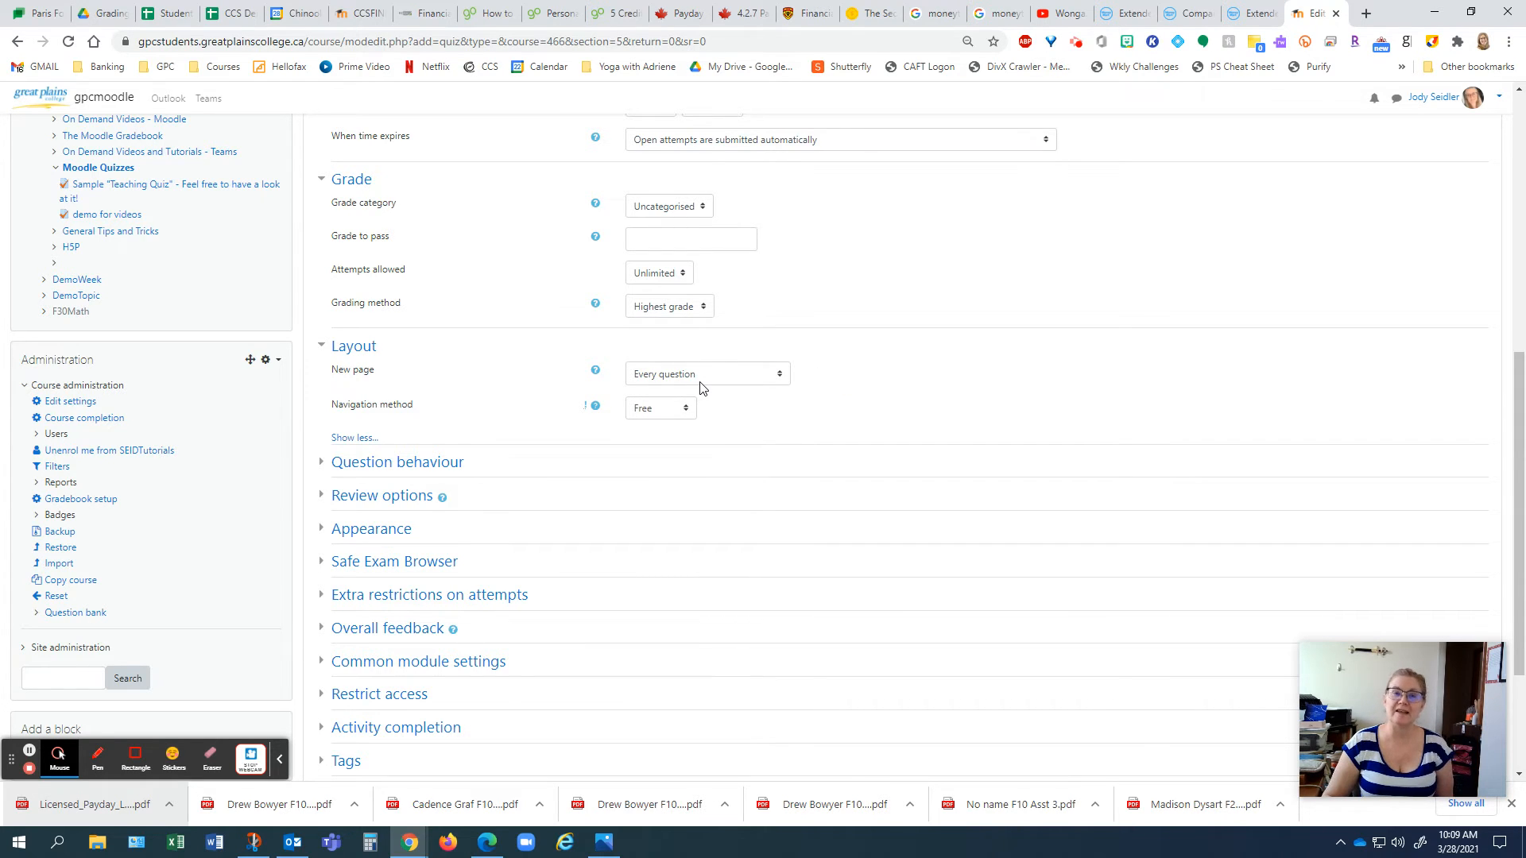
click(862, 385)
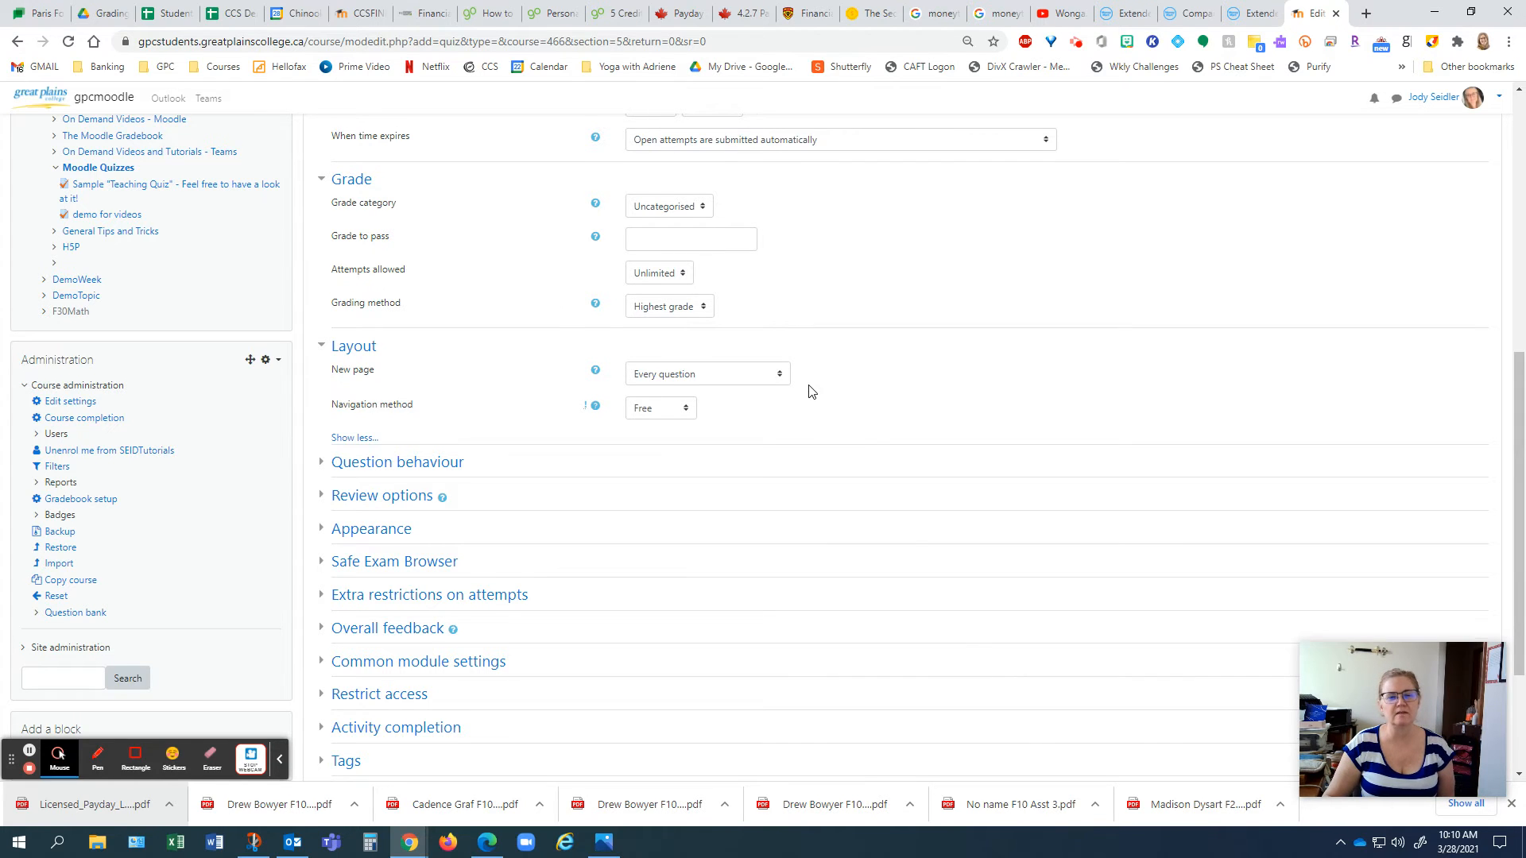
Expand all Question behaviour settings, including the additional ones, and review "Shuffle within questions"
scroll(809, 391, down, 2)
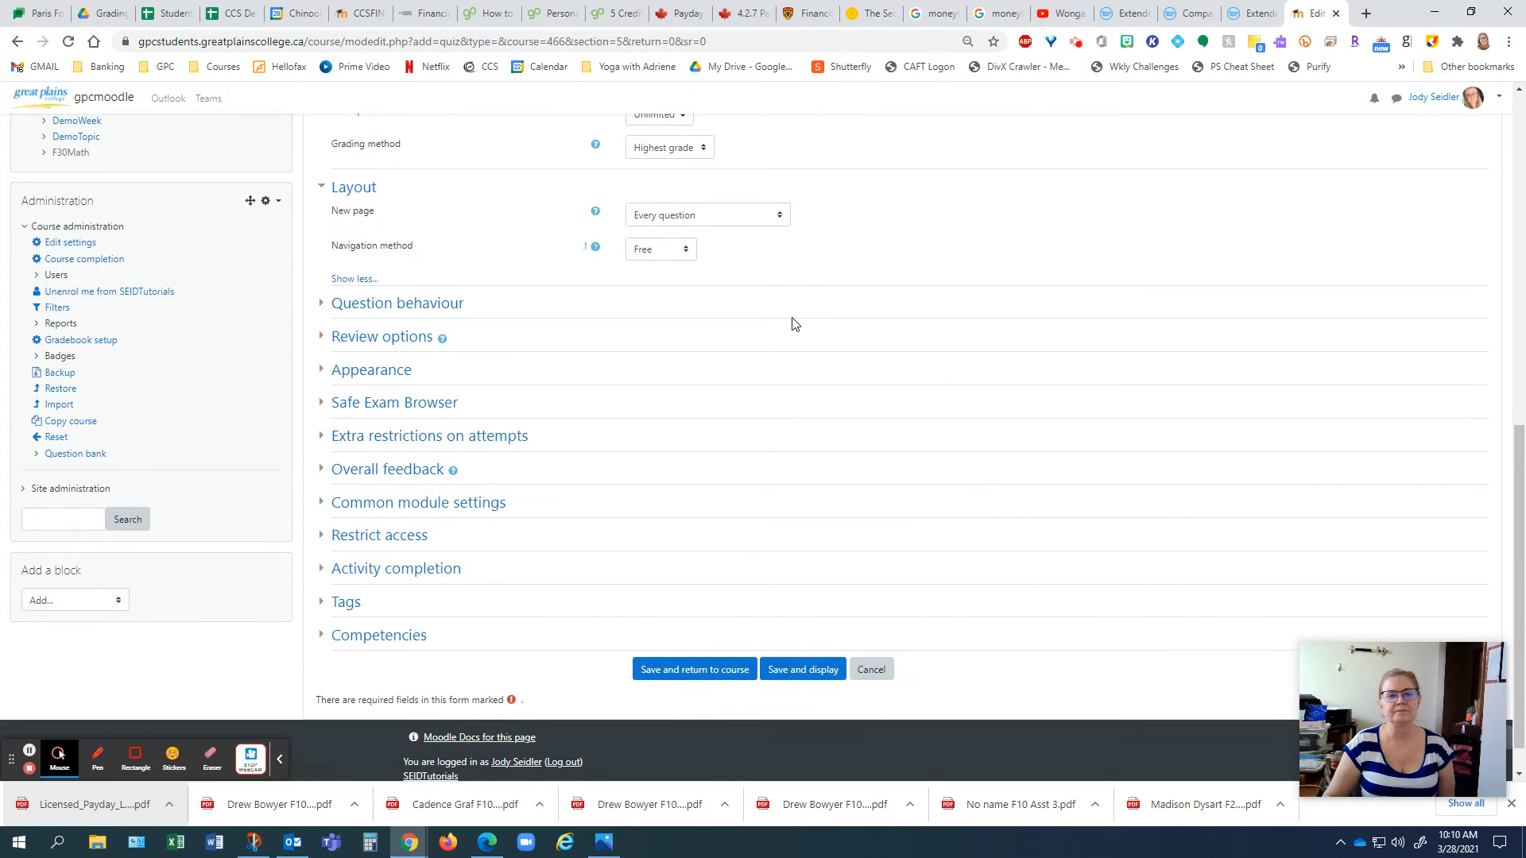
click(324, 310)
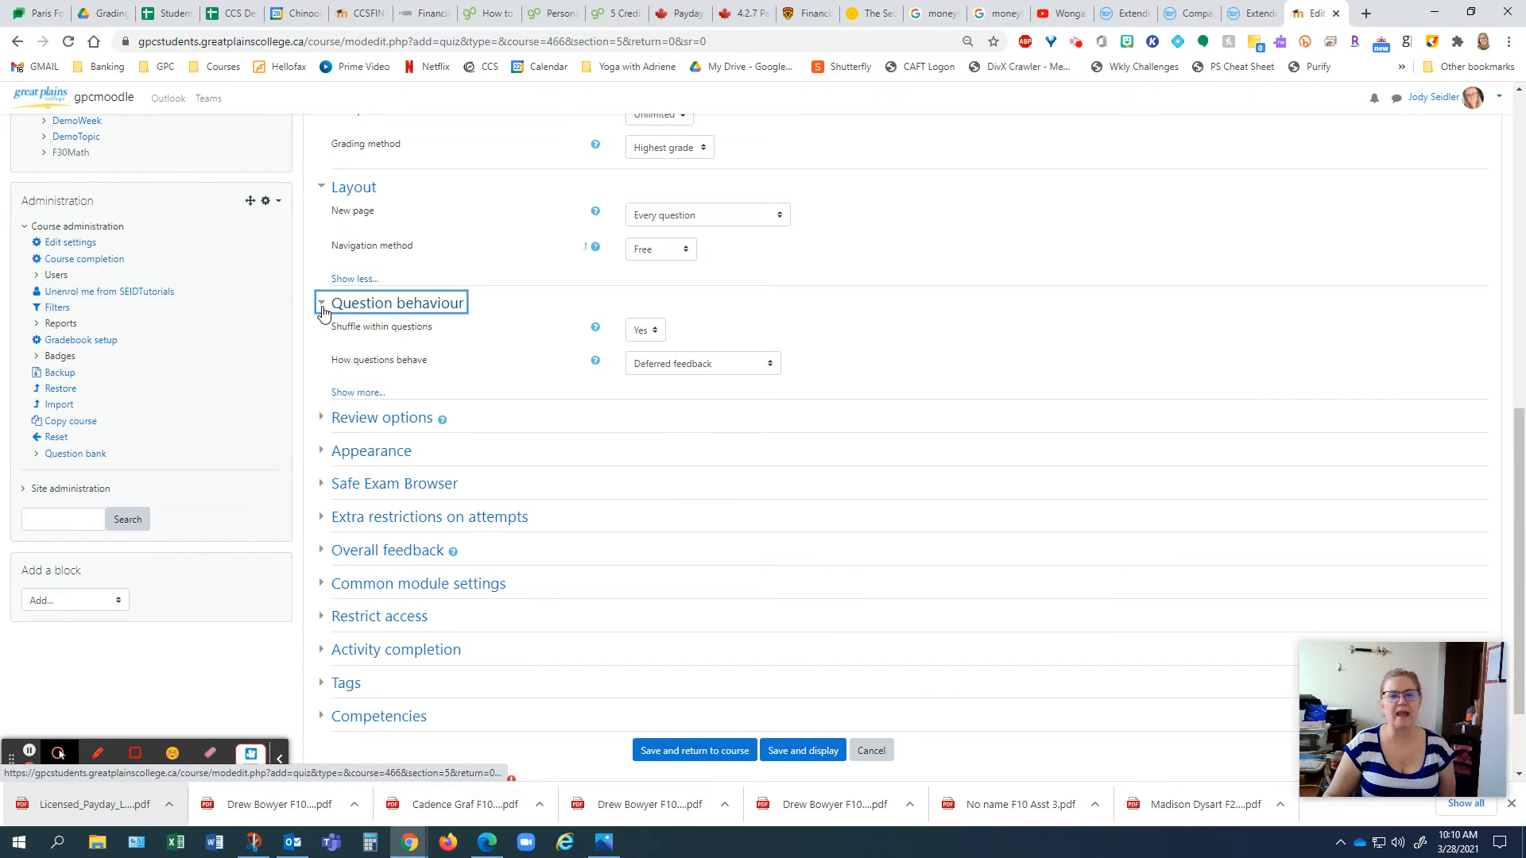
click(355, 393)
drag(432, 329, 355, 330)
click(714, 339)
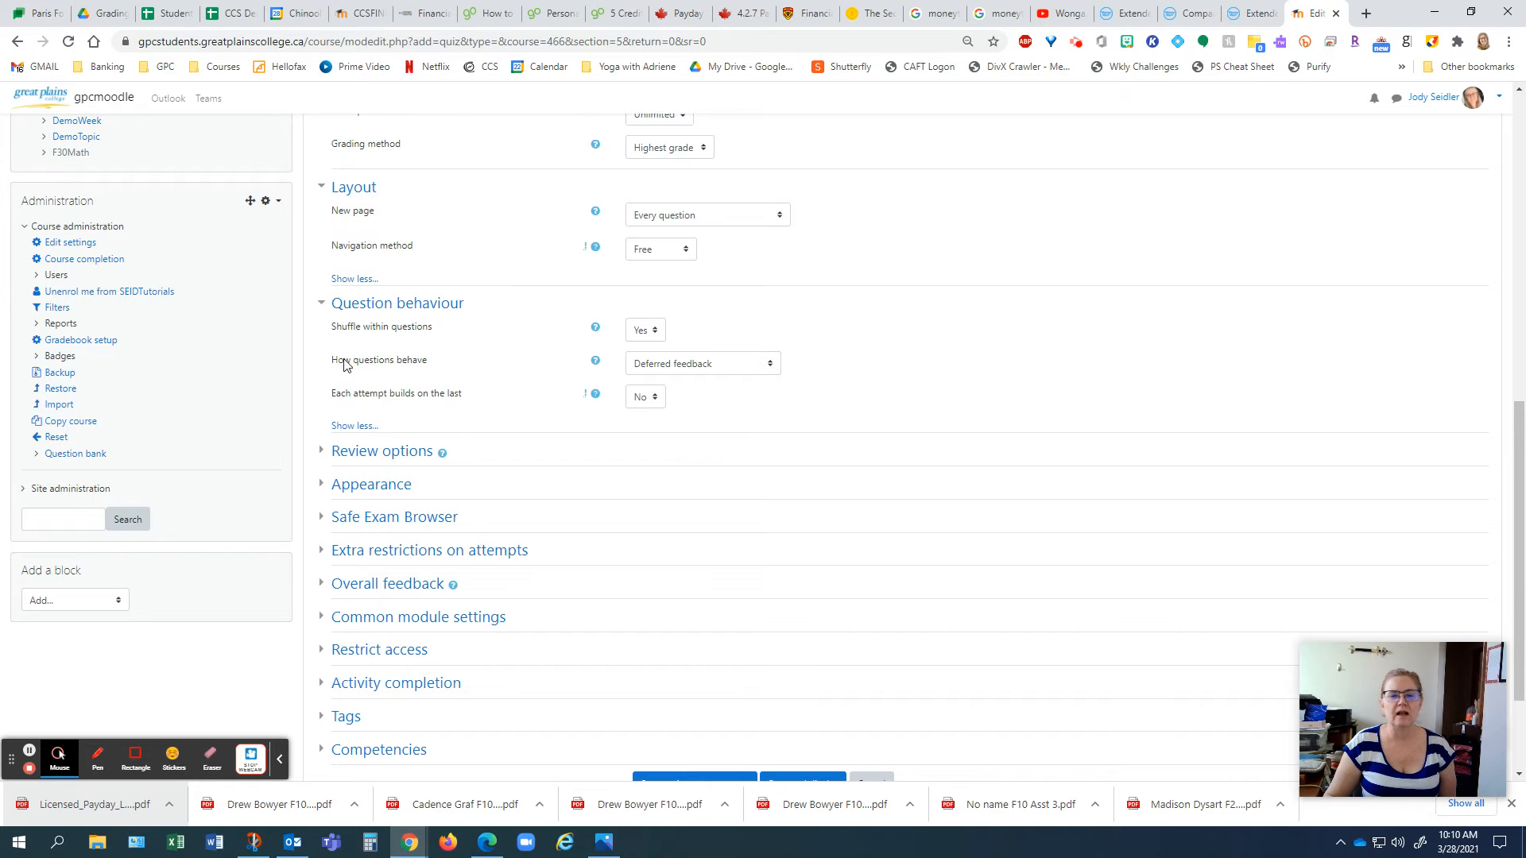
Examine the choices for how questions behave and the "Each attempt builds on the last" setting
drag(343, 360, 397, 360)
click(405, 362)
click(835, 364)
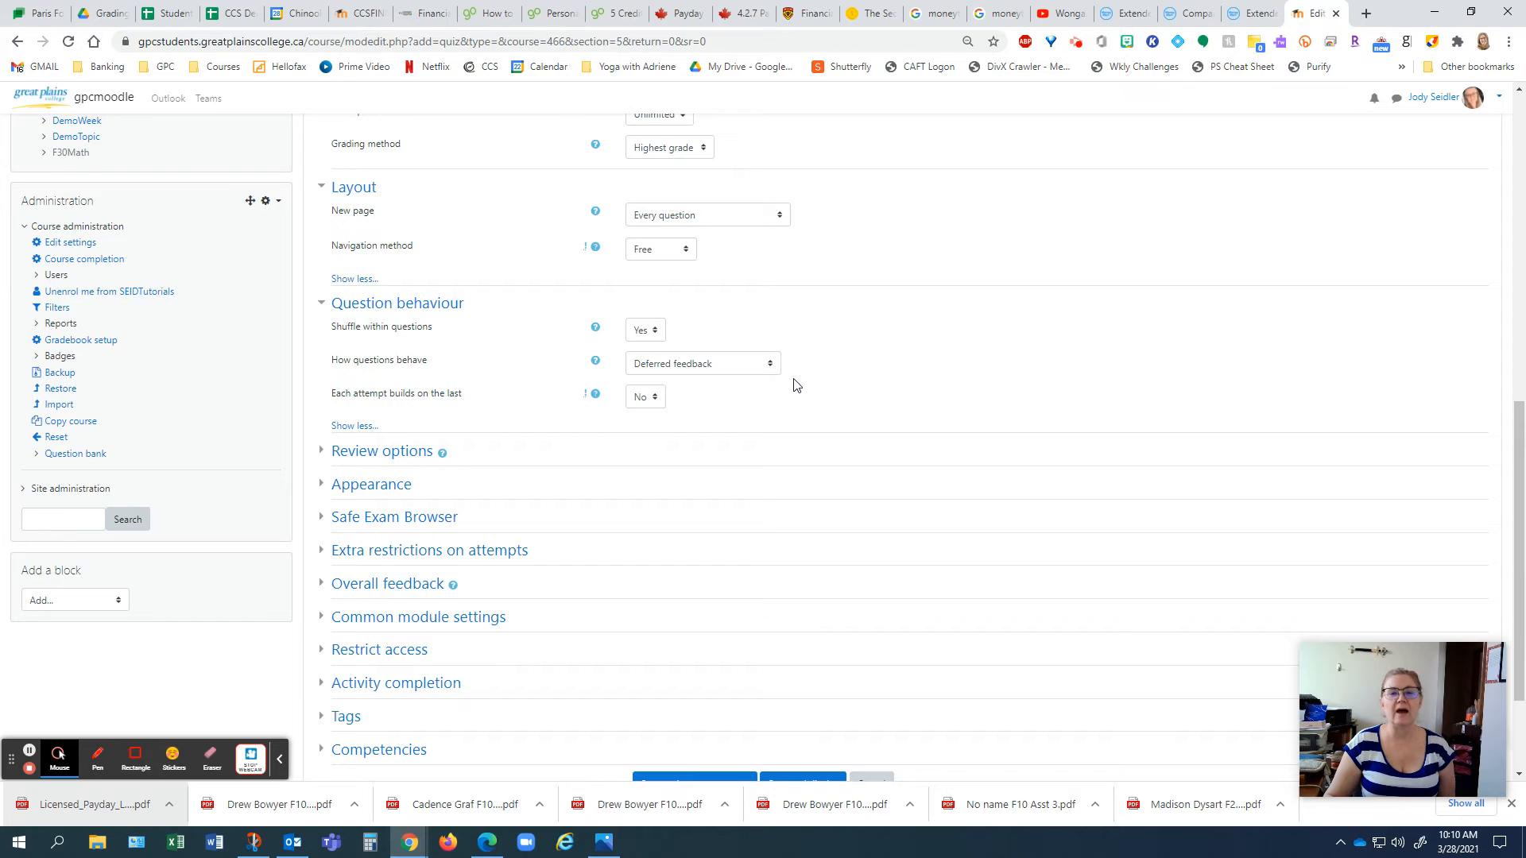
click(730, 370)
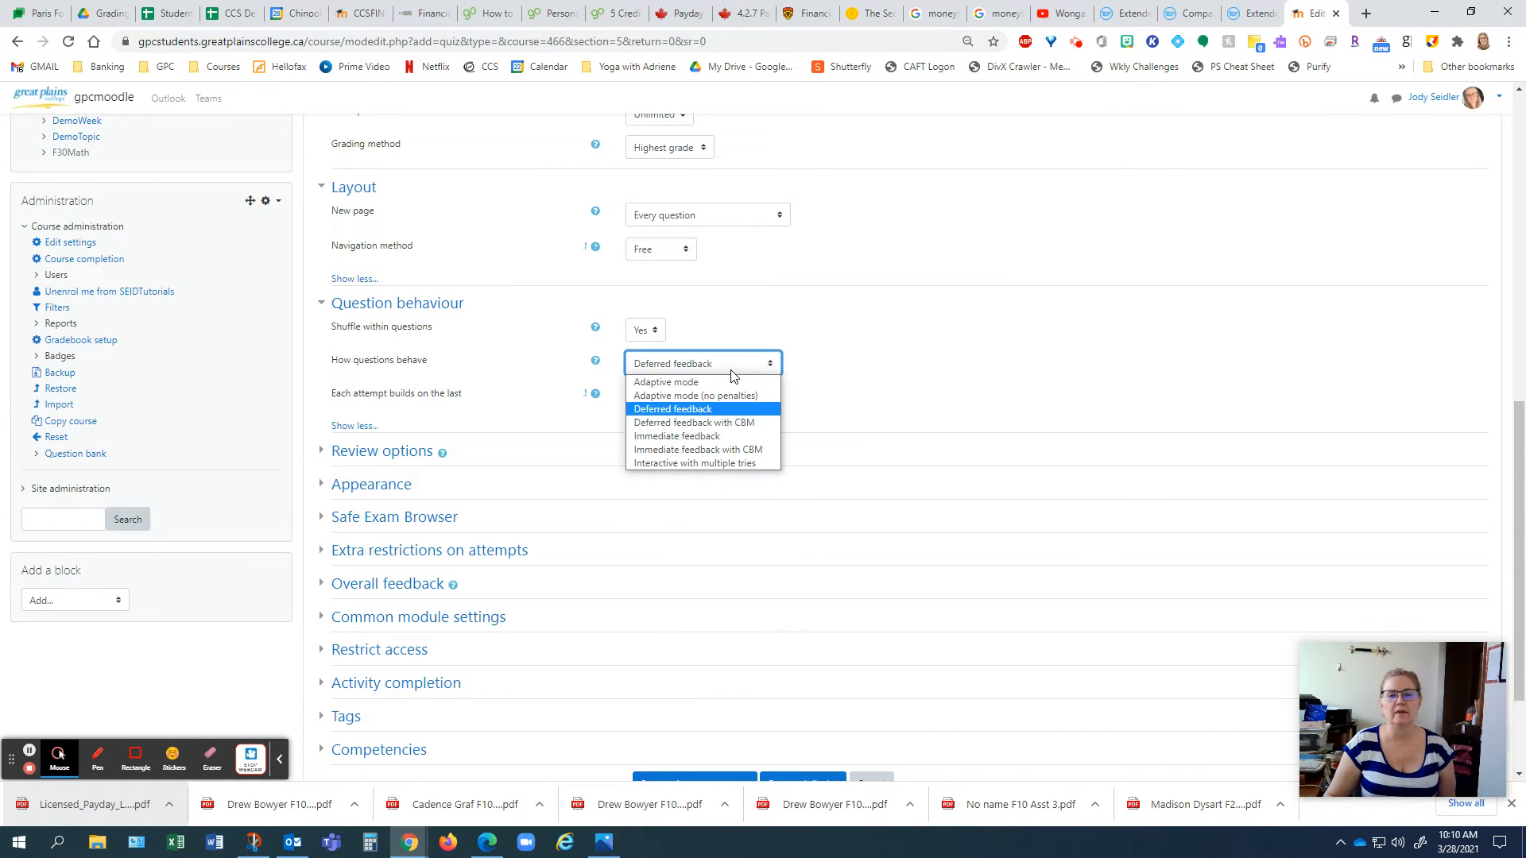
click(834, 360)
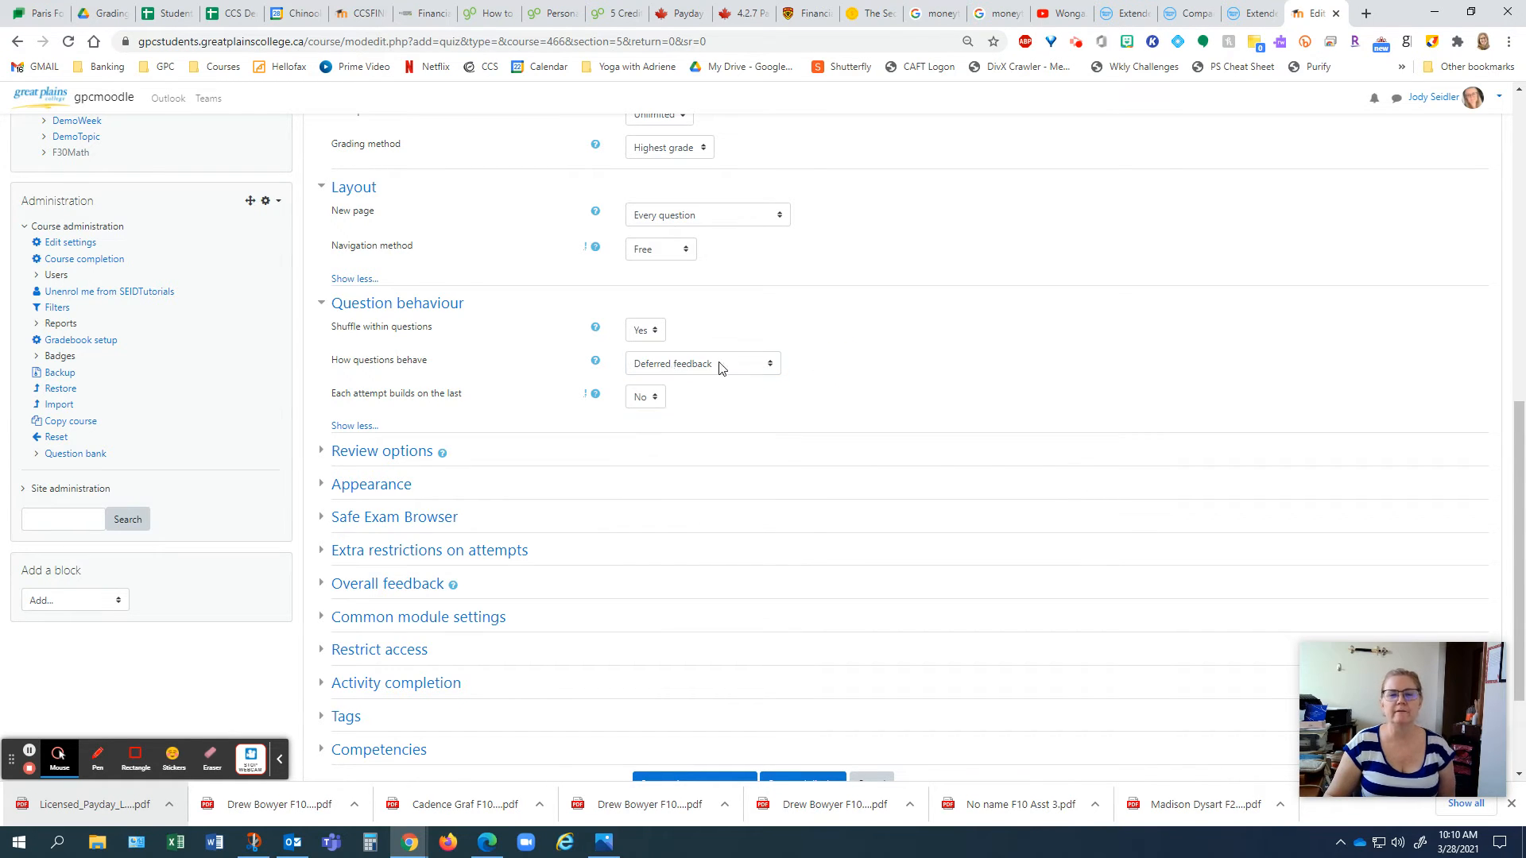
drag(354, 394, 460, 399)
click(696, 400)
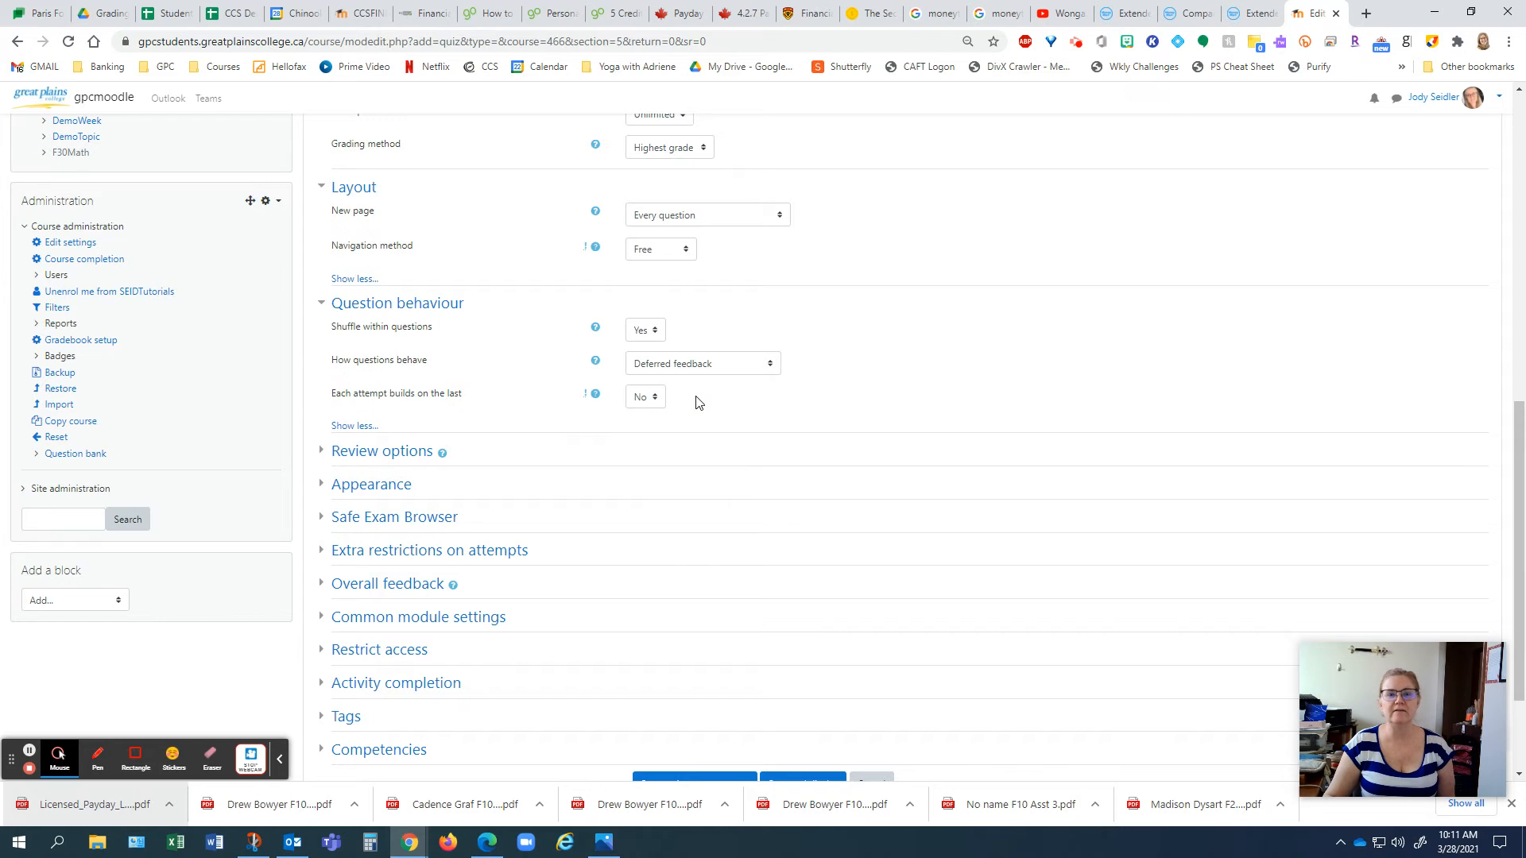
Expand the quiz's Review options and examine the "During the attempt" settings
scroll(695, 400, down, 2)
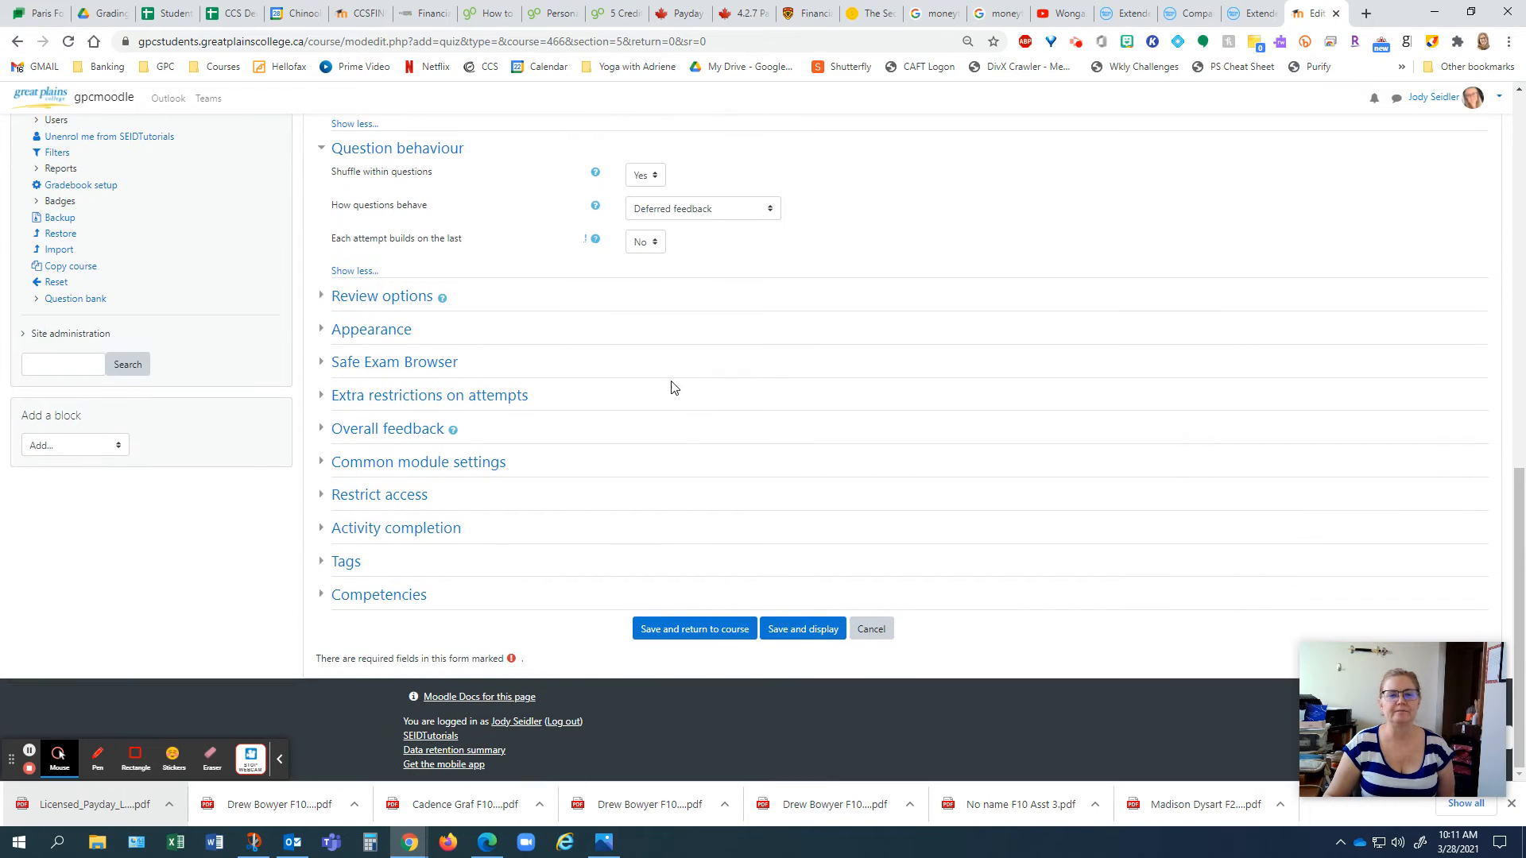
click(322, 299)
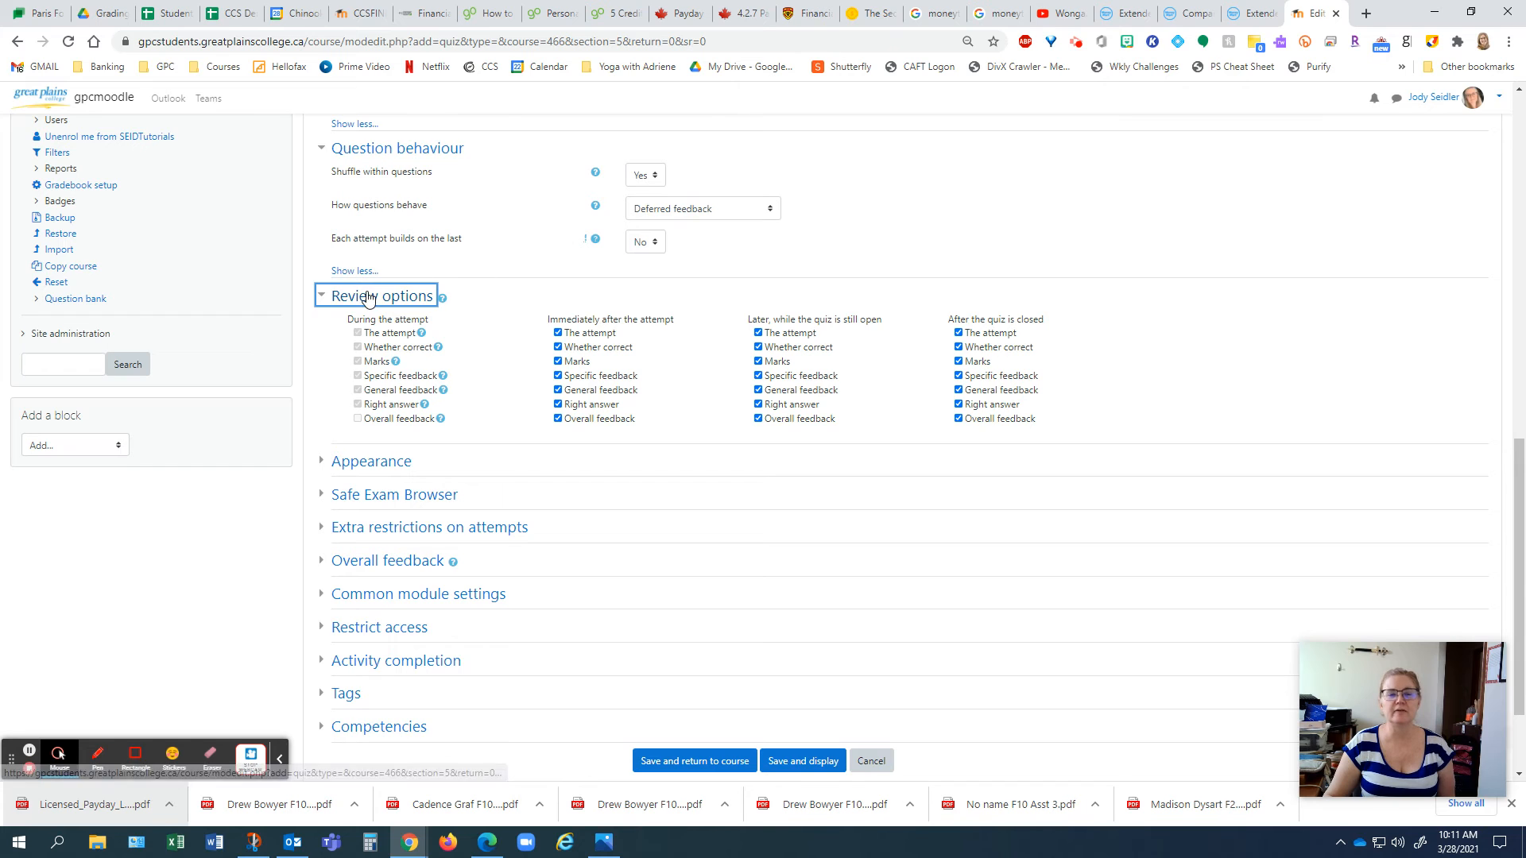
click(1017, 226)
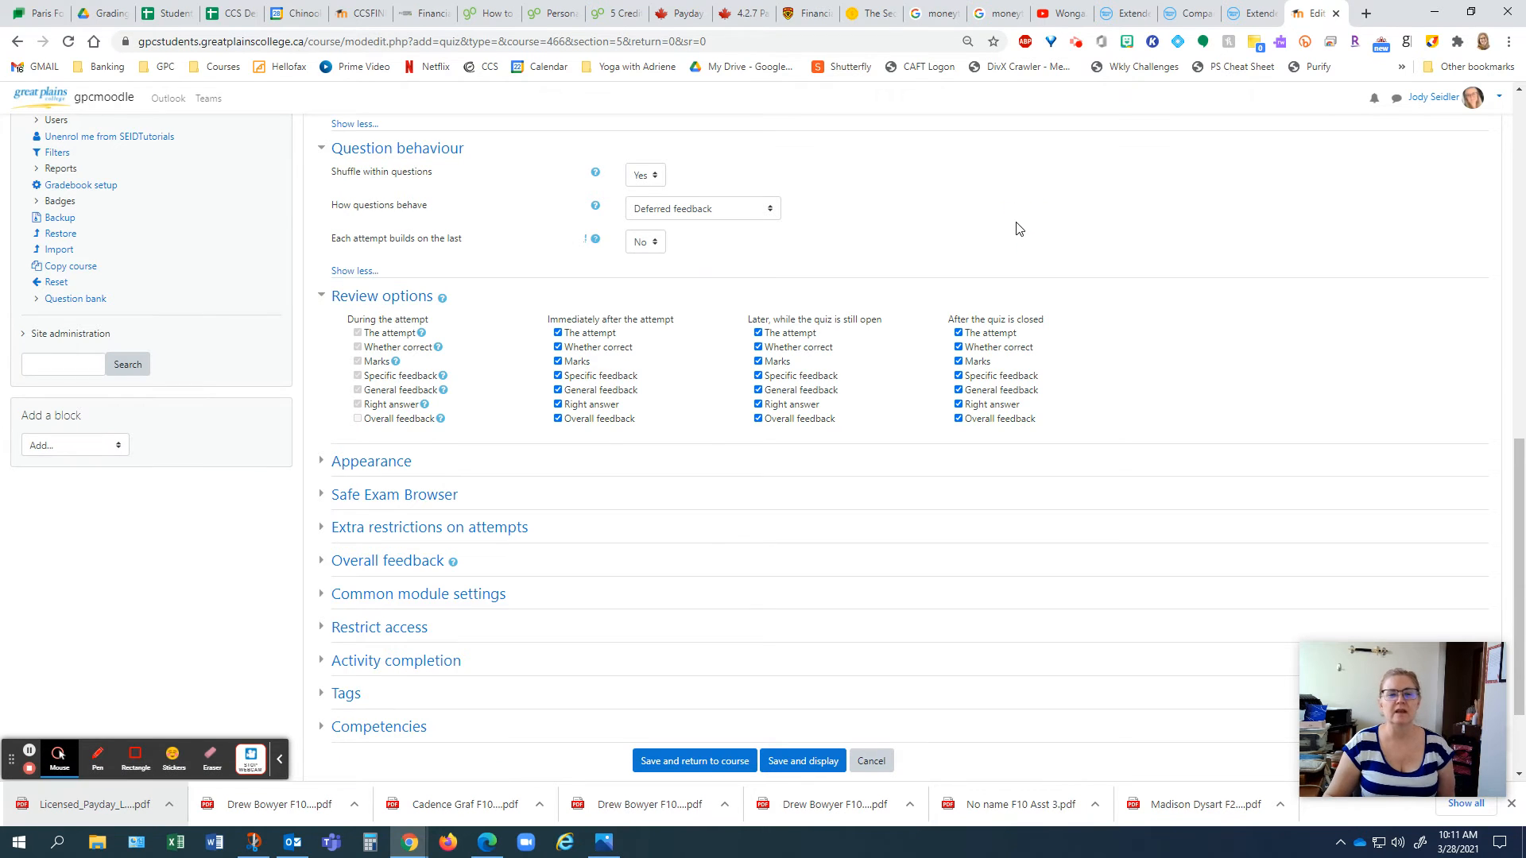
drag(343, 325, 441, 321)
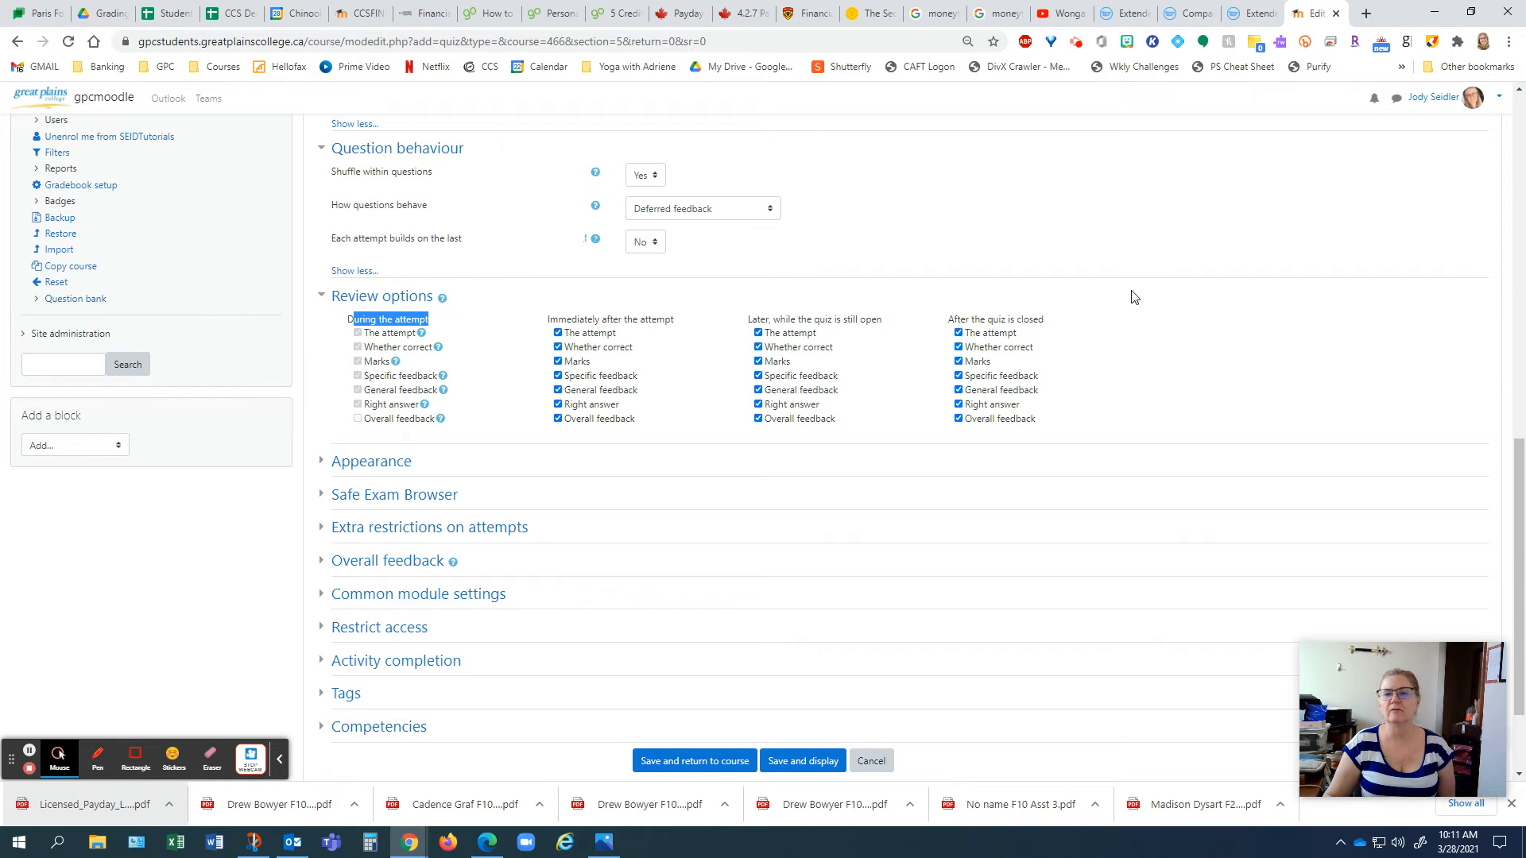
click(1311, 307)
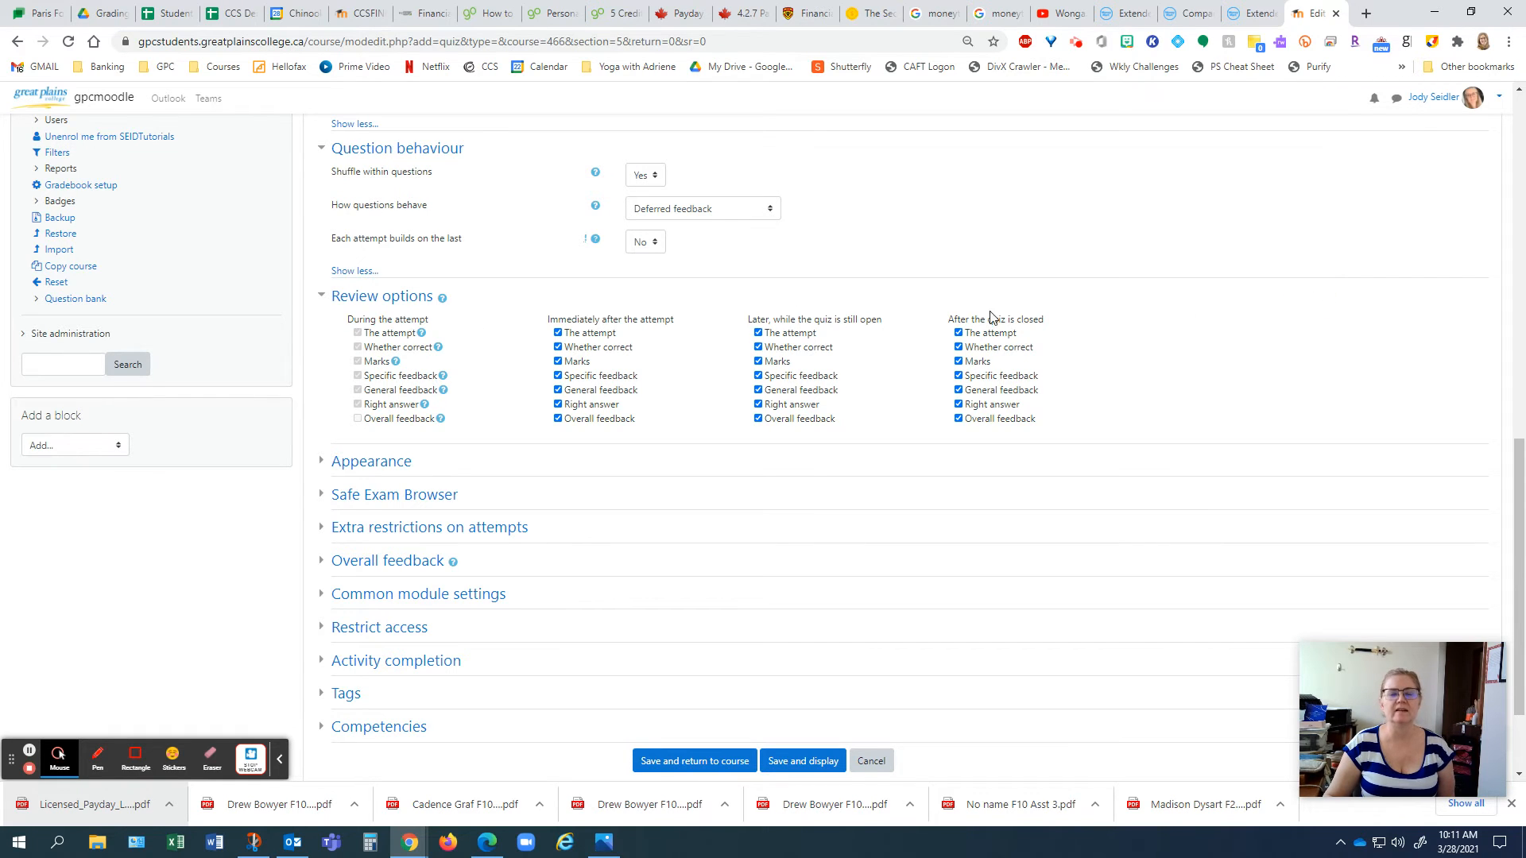
Examine the "Immediately after the attempt" settings in the quiz's Review options
click(652, 322)
drag(652, 326, 574, 320)
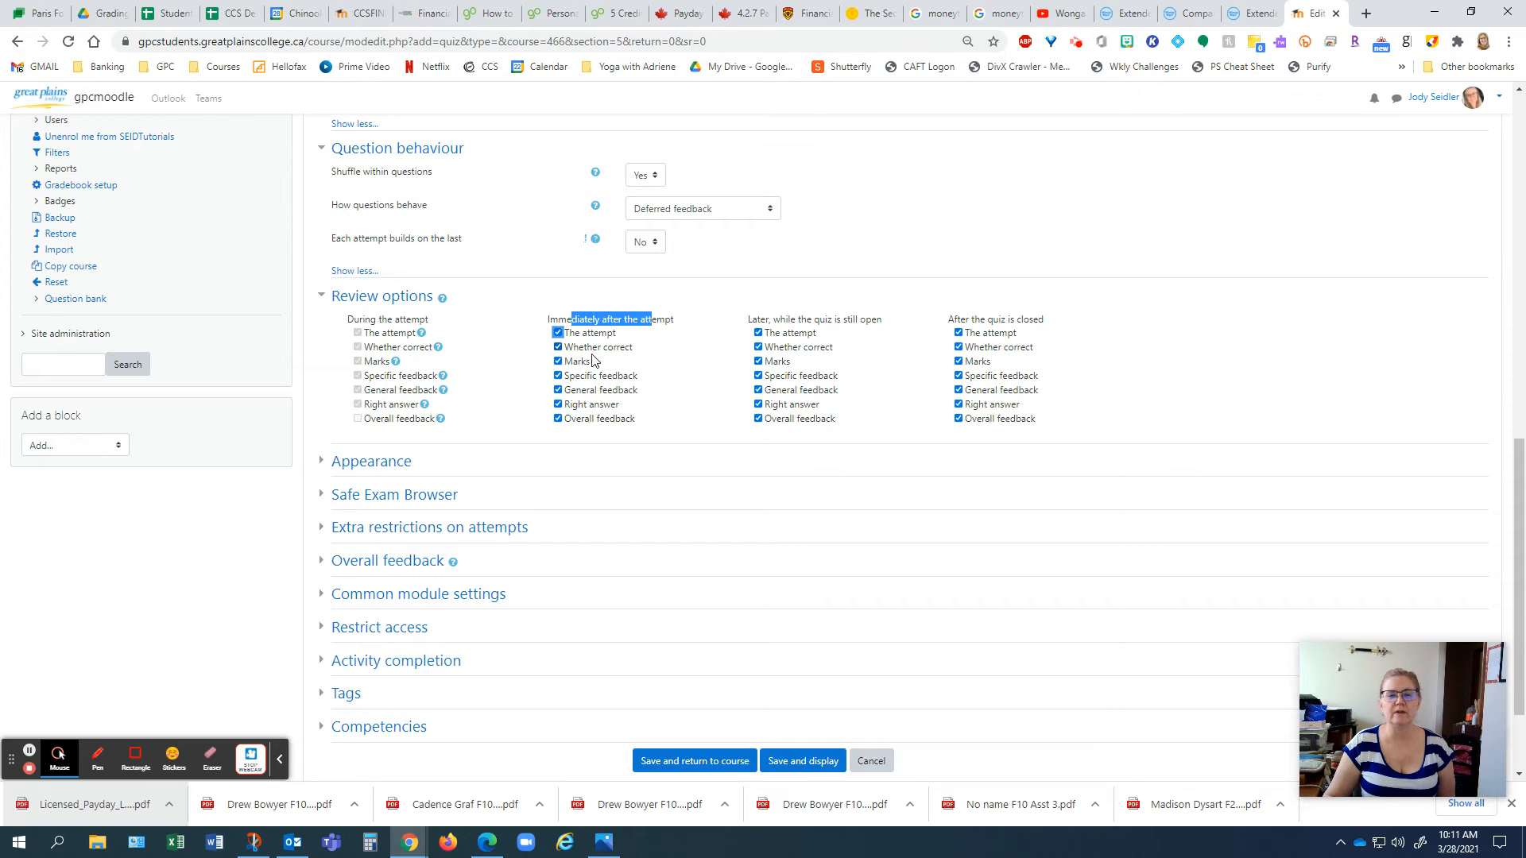
click(663, 324)
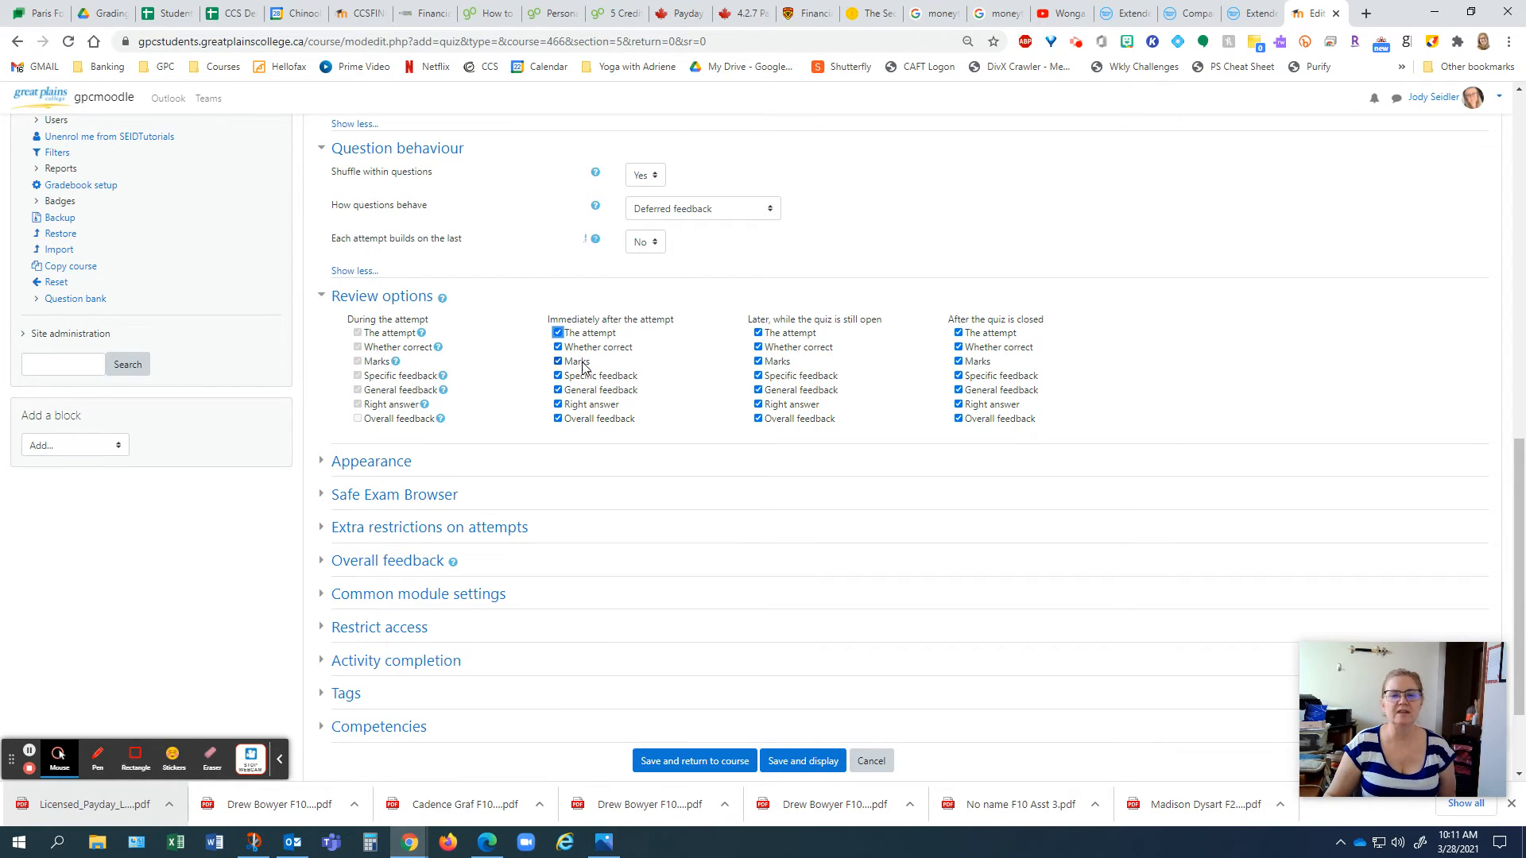
Try hiding "Right answer" immediately after the attempt, while the quiz is open and after it closes, and restore all three
click(586, 406)
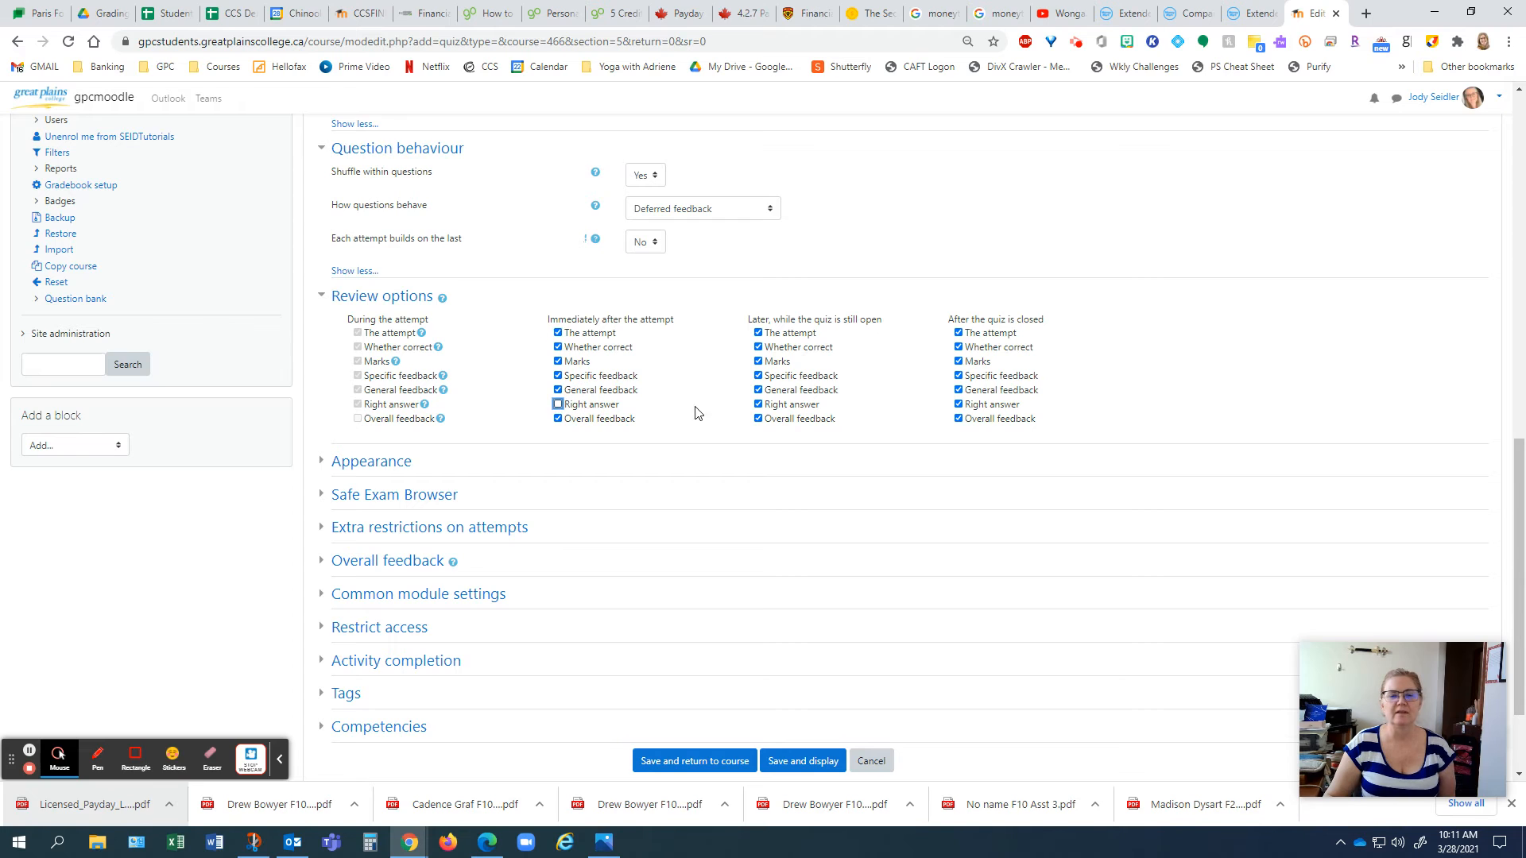
click(759, 406)
click(979, 405)
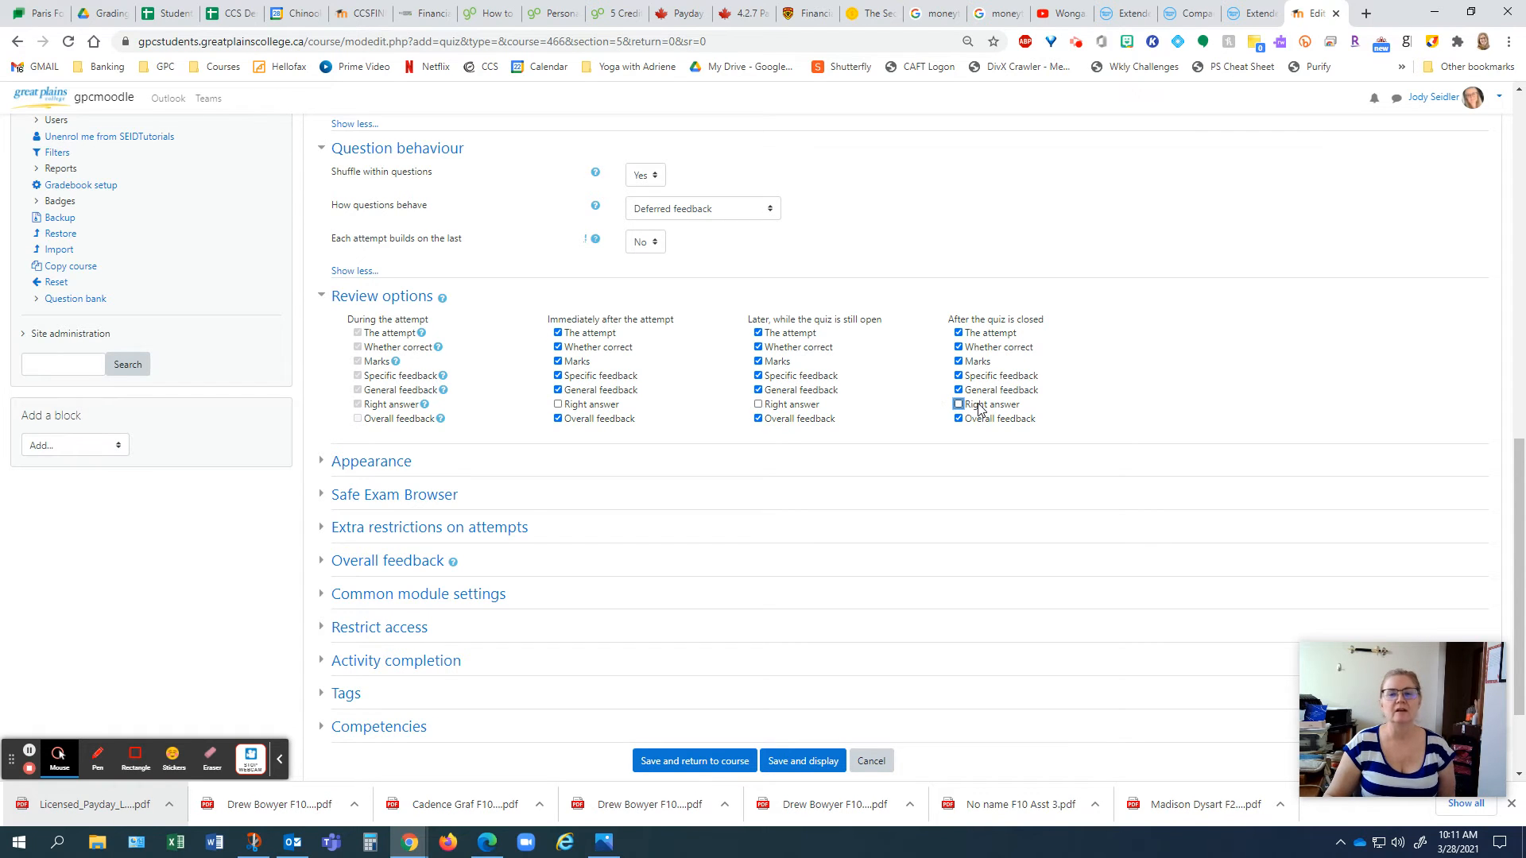
click(979, 405)
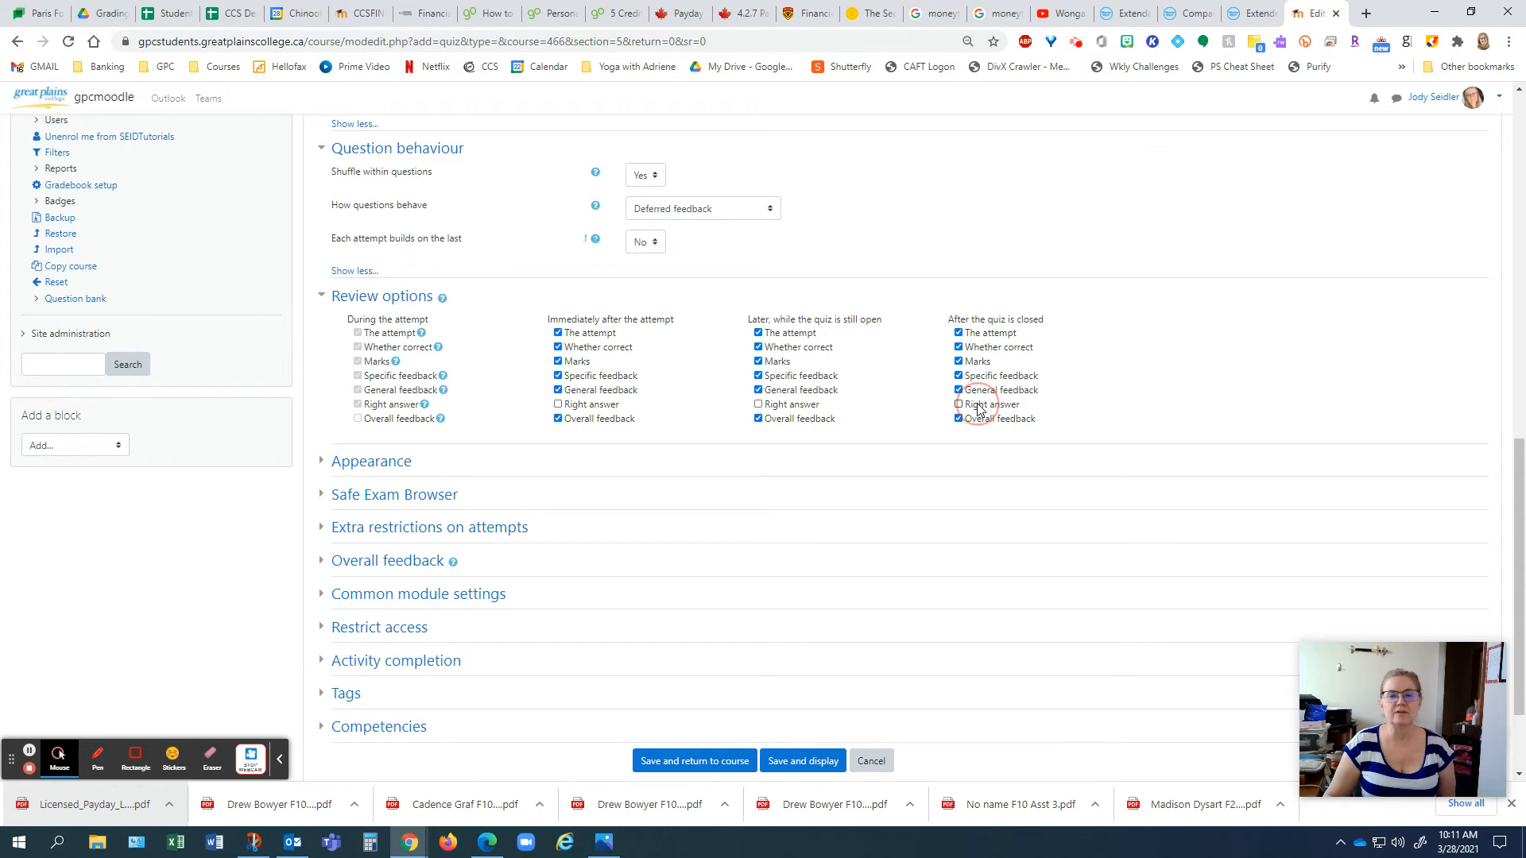
click(604, 407)
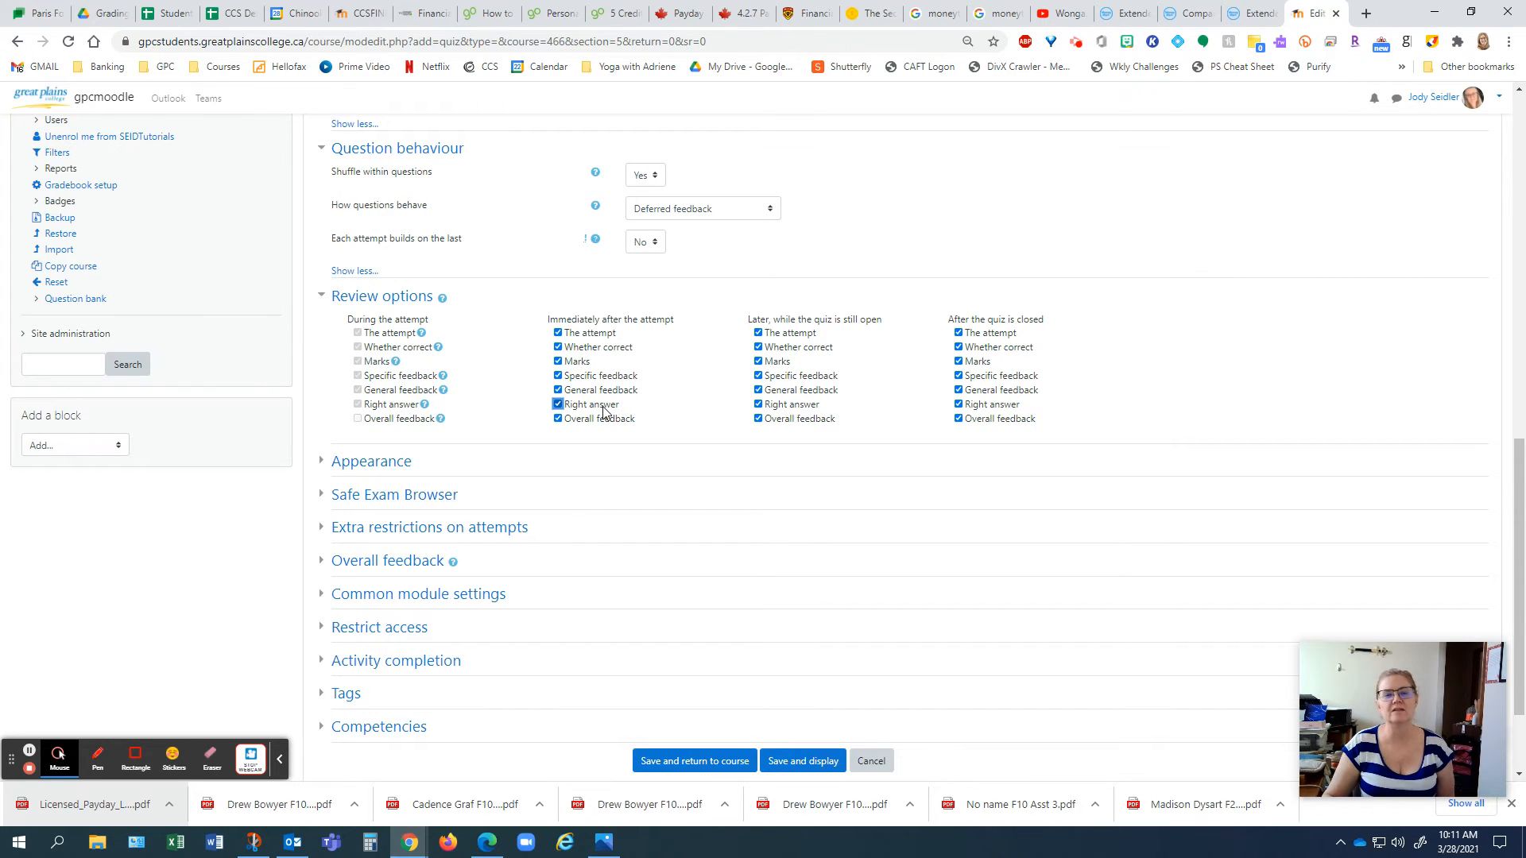
click(647, 448)
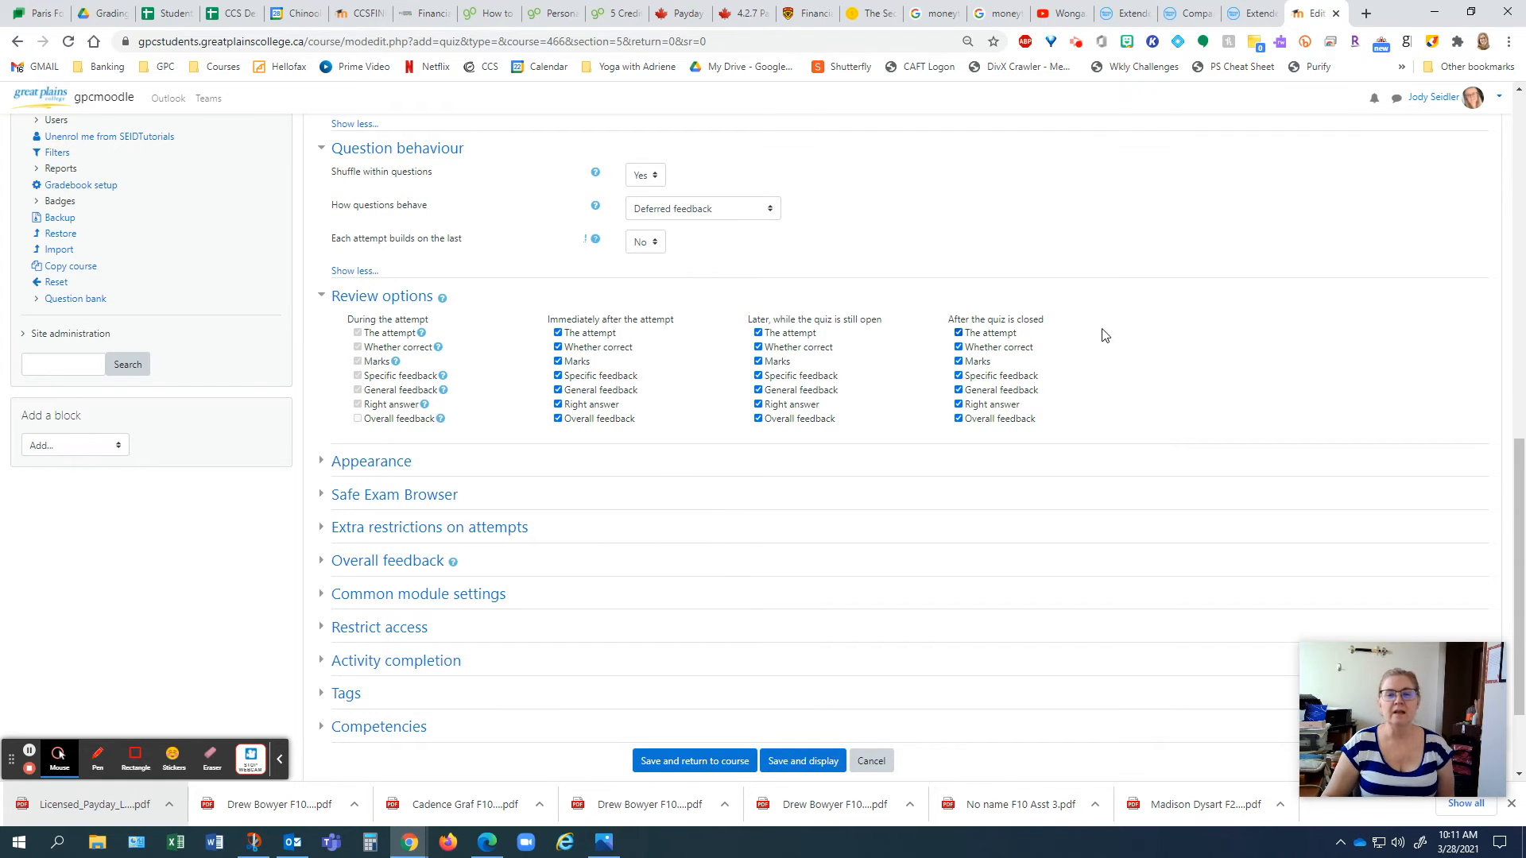
Try disabling "The attempt" under "After the quiz is closed", and enable it again
drag(981, 320, 1030, 320)
click(1066, 328)
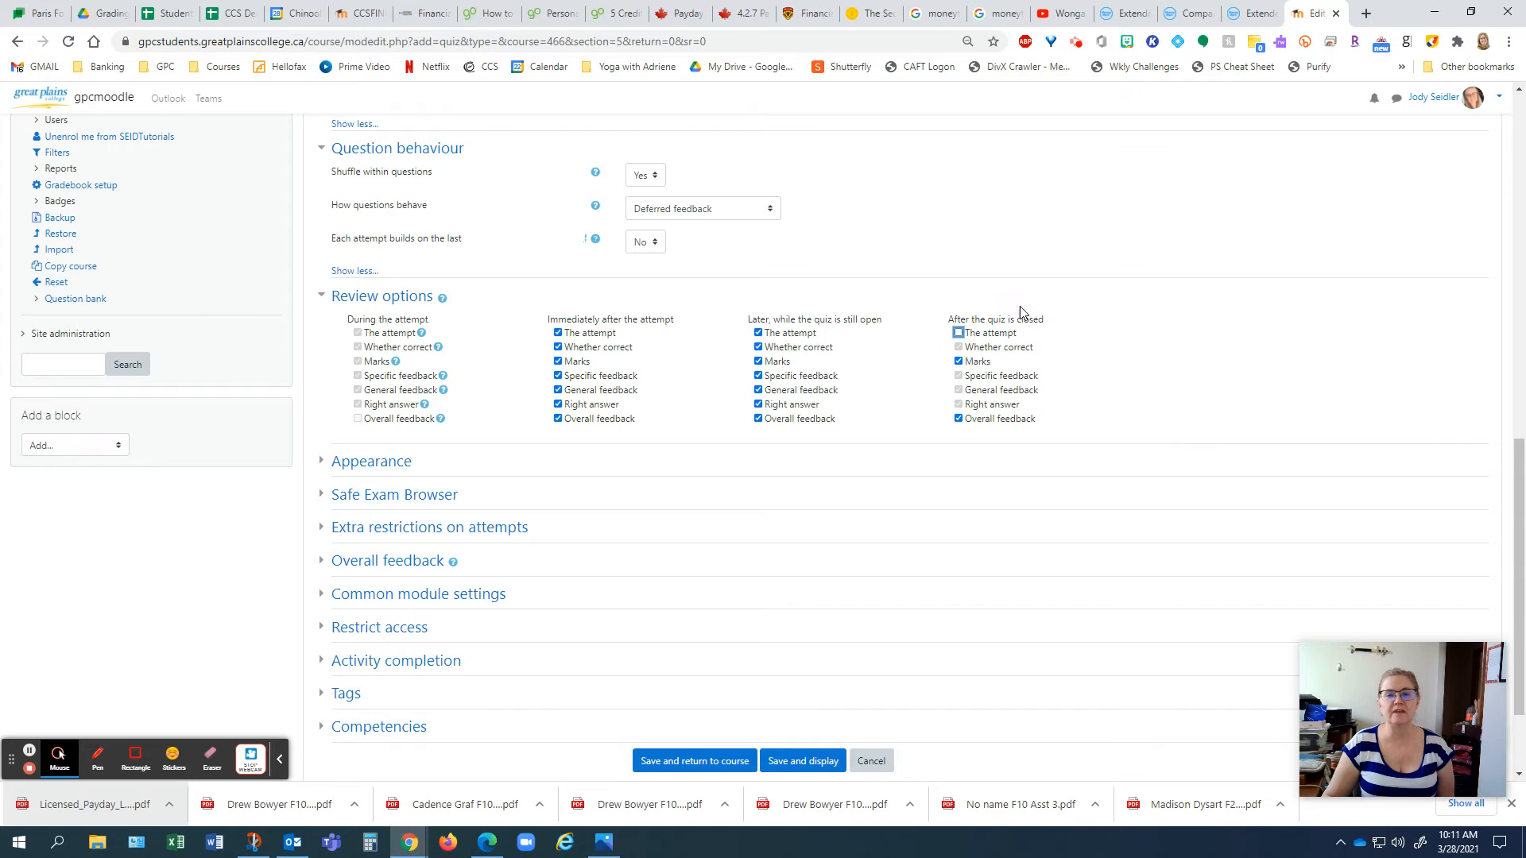
click(958, 332)
Try disabling the quiz's closing date to examine its effect on the Review options, and enable the date again
scroll(1022, 384, up, 10)
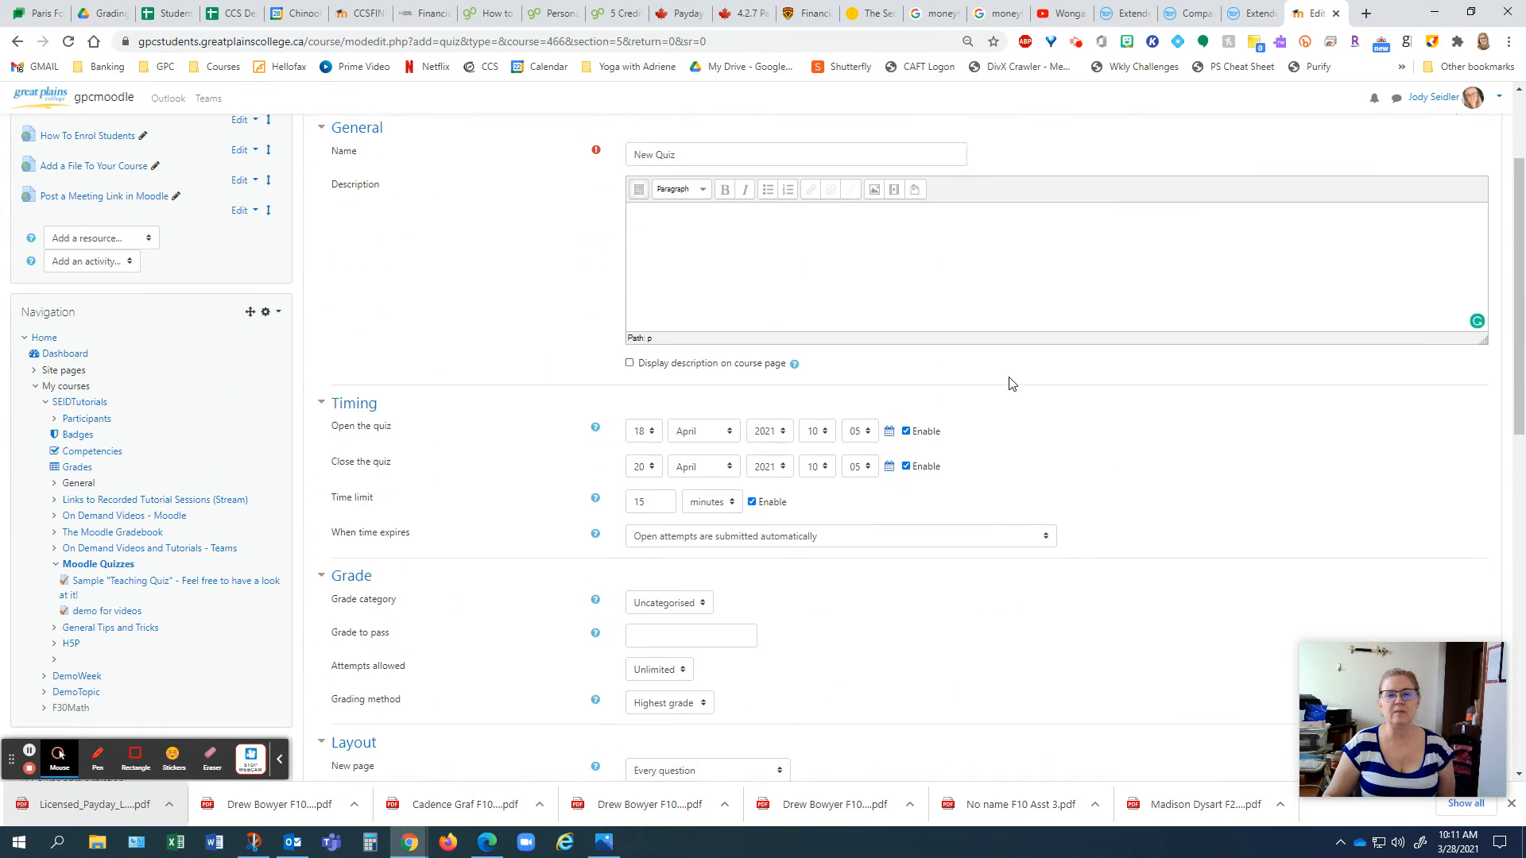
click(906, 471)
scroll(1124, 467, down, 10)
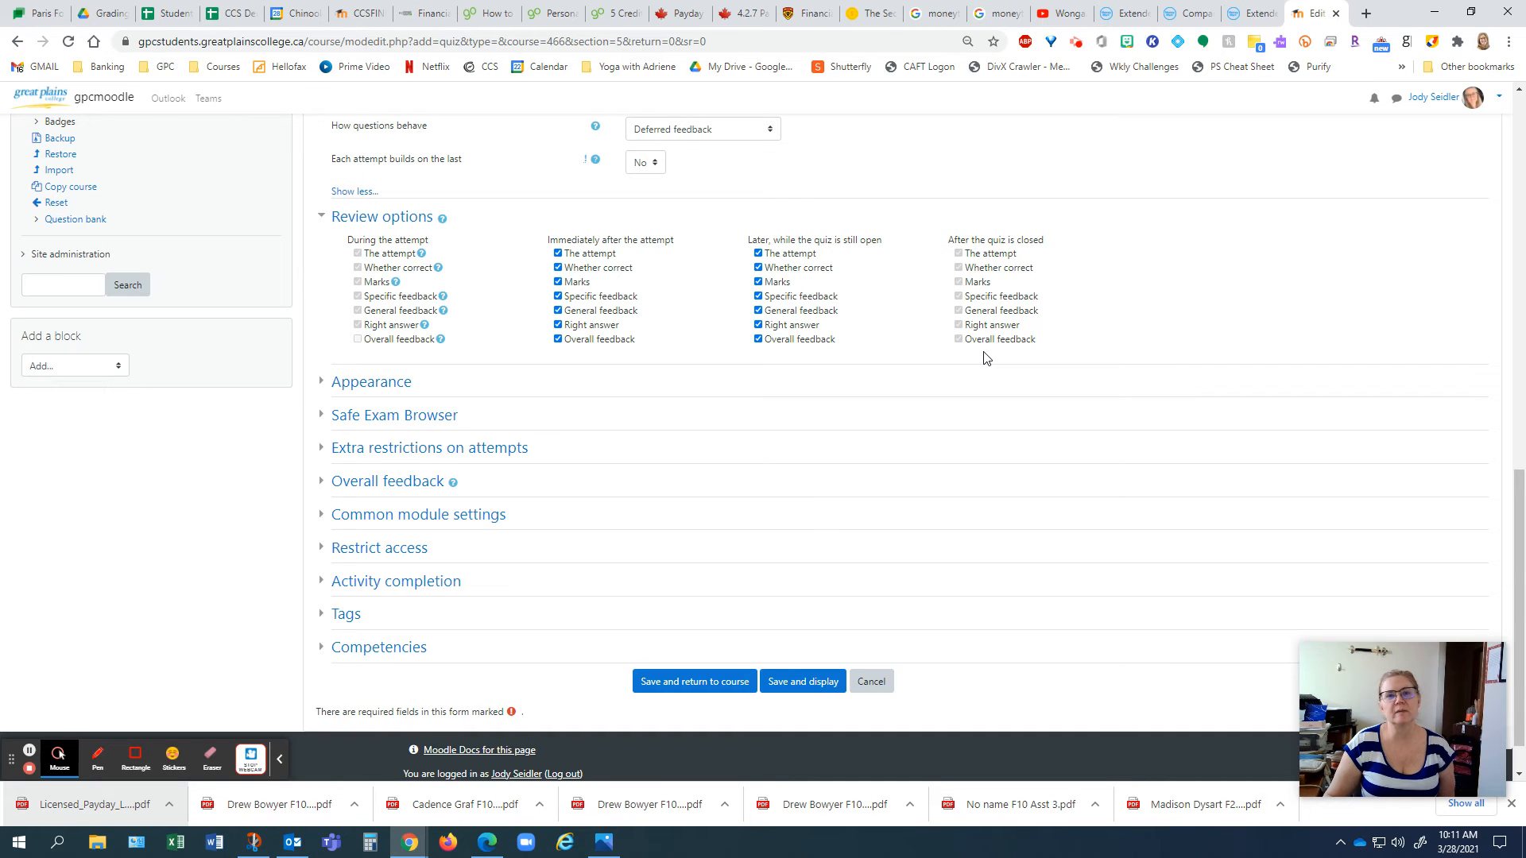
drag(878, 242, 789, 246)
click(1194, 297)
scroll(1191, 297, up, 7)
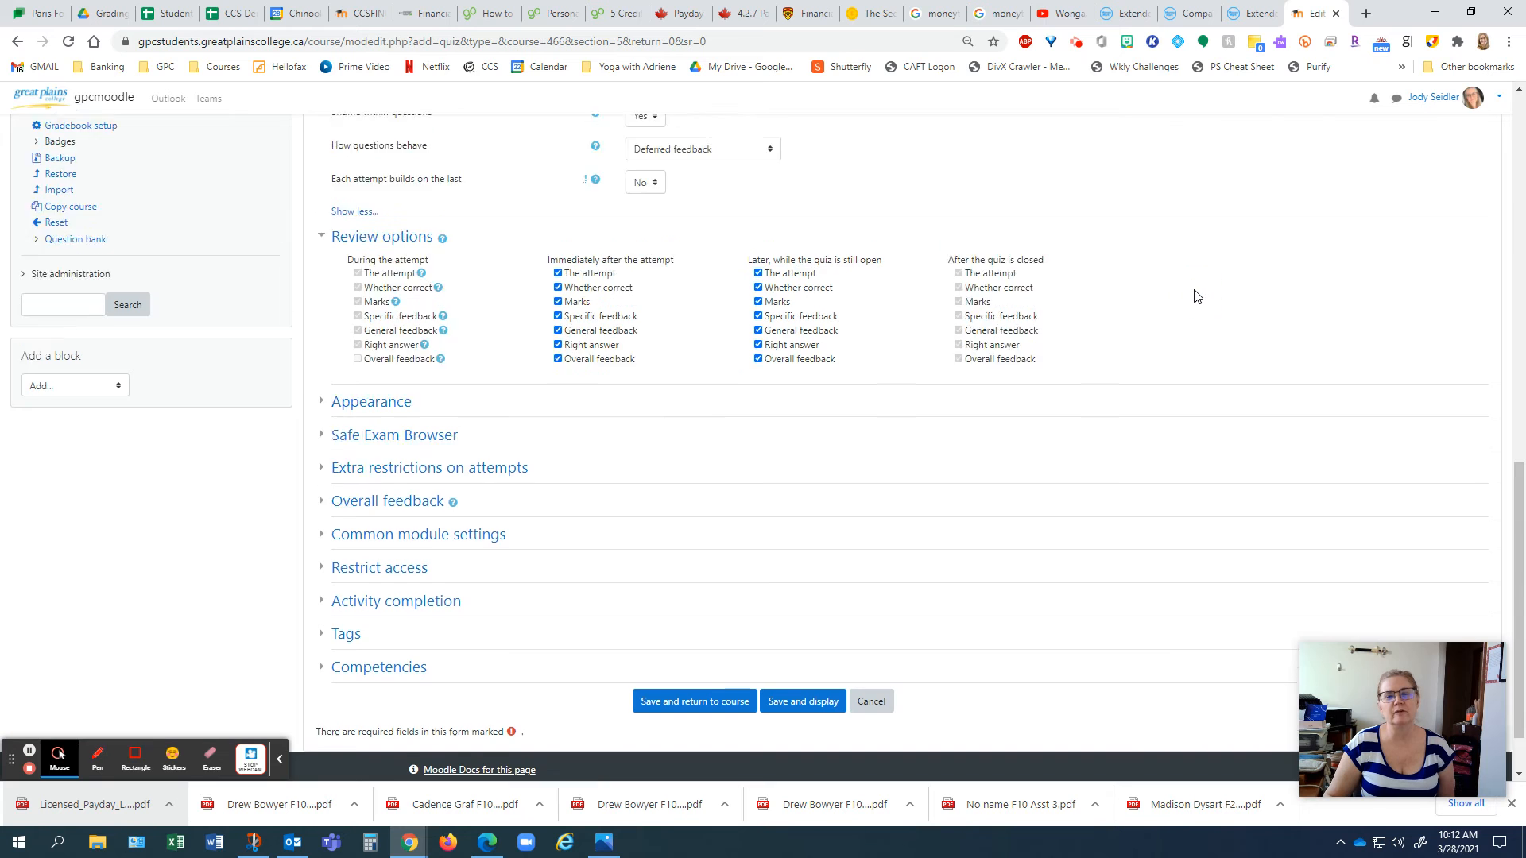
click(906, 232)
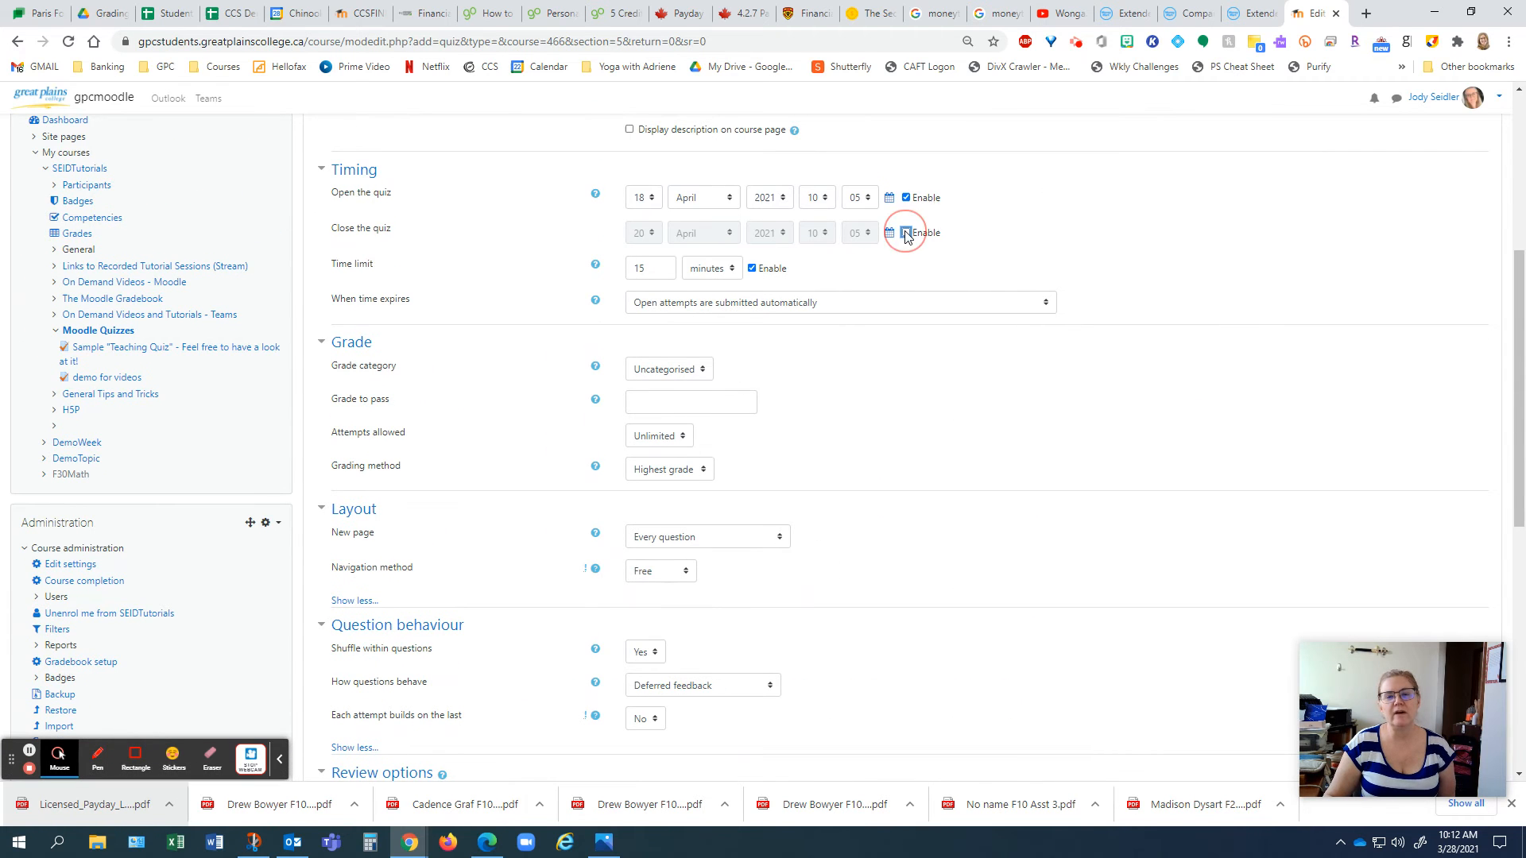
scroll(1099, 425, down, 7)
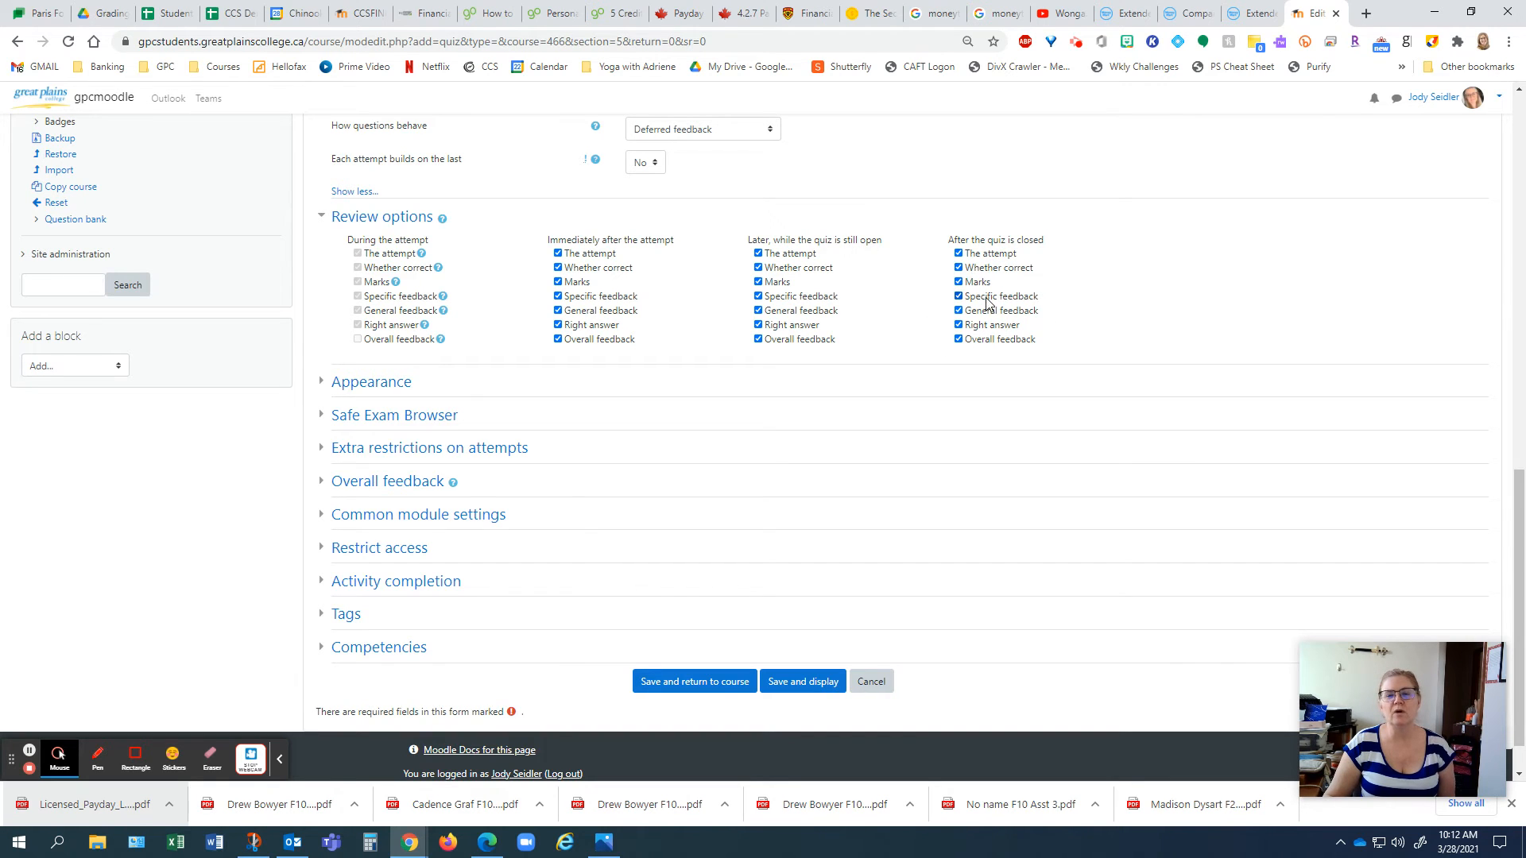
Turn off "Right answer" under "After the quiz is closed" in the Review options
click(986, 331)
click(993, 327)
click(1131, 325)
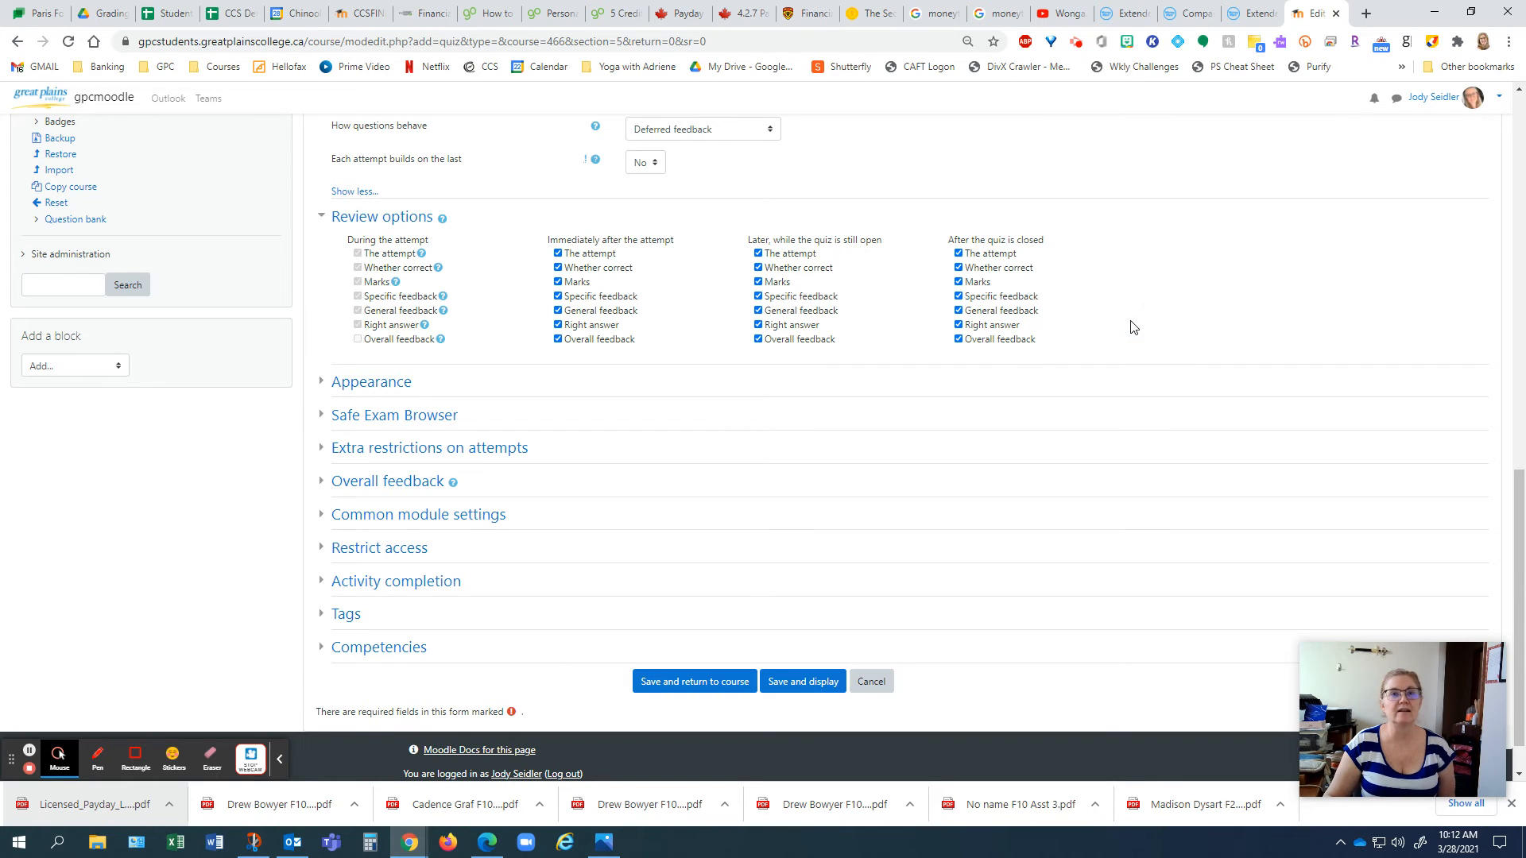
click(1007, 330)
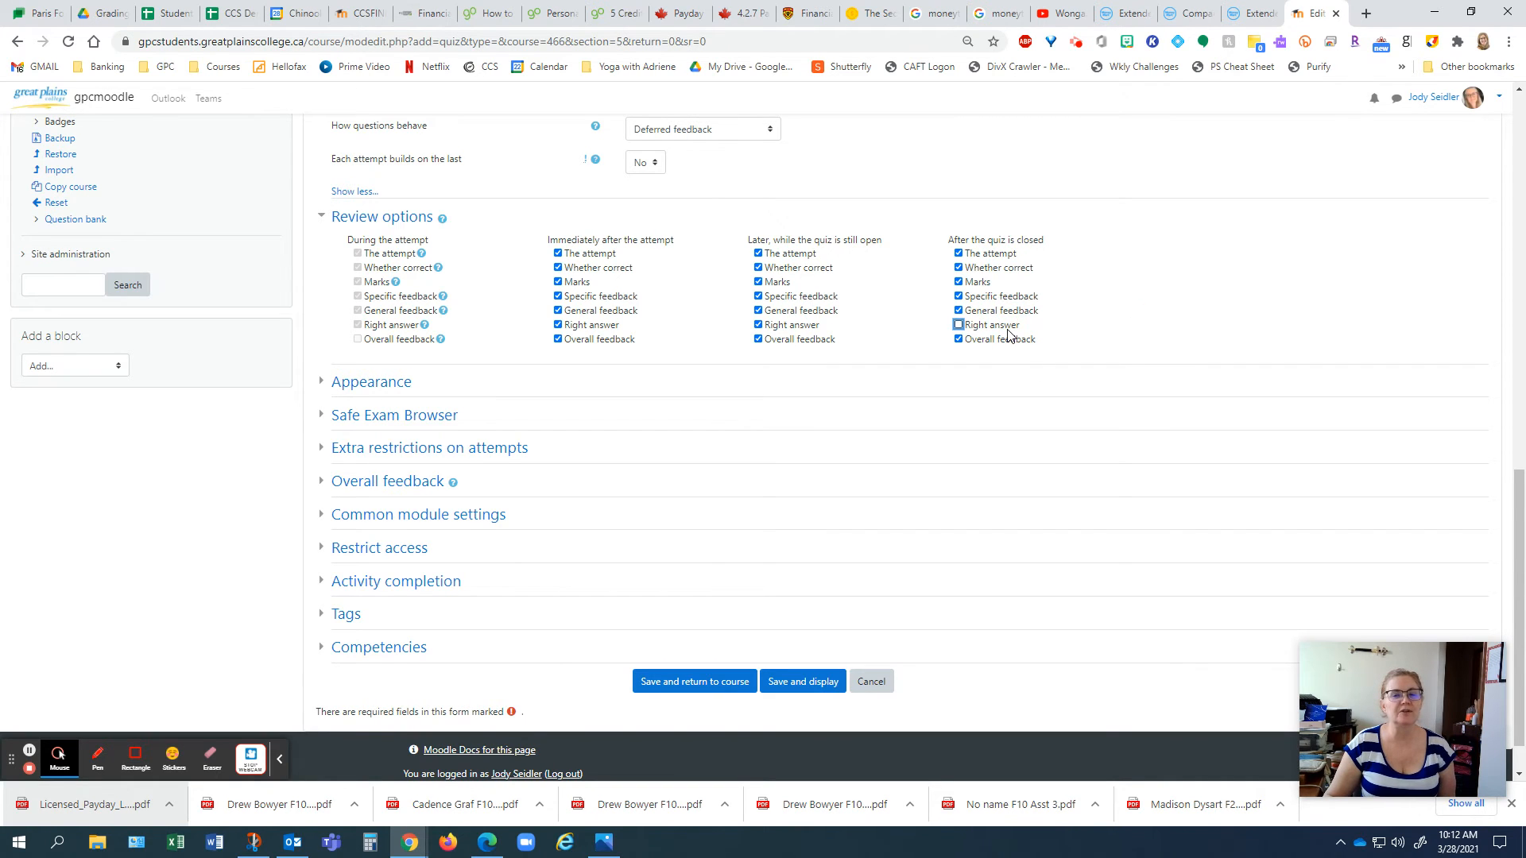
click(1161, 320)
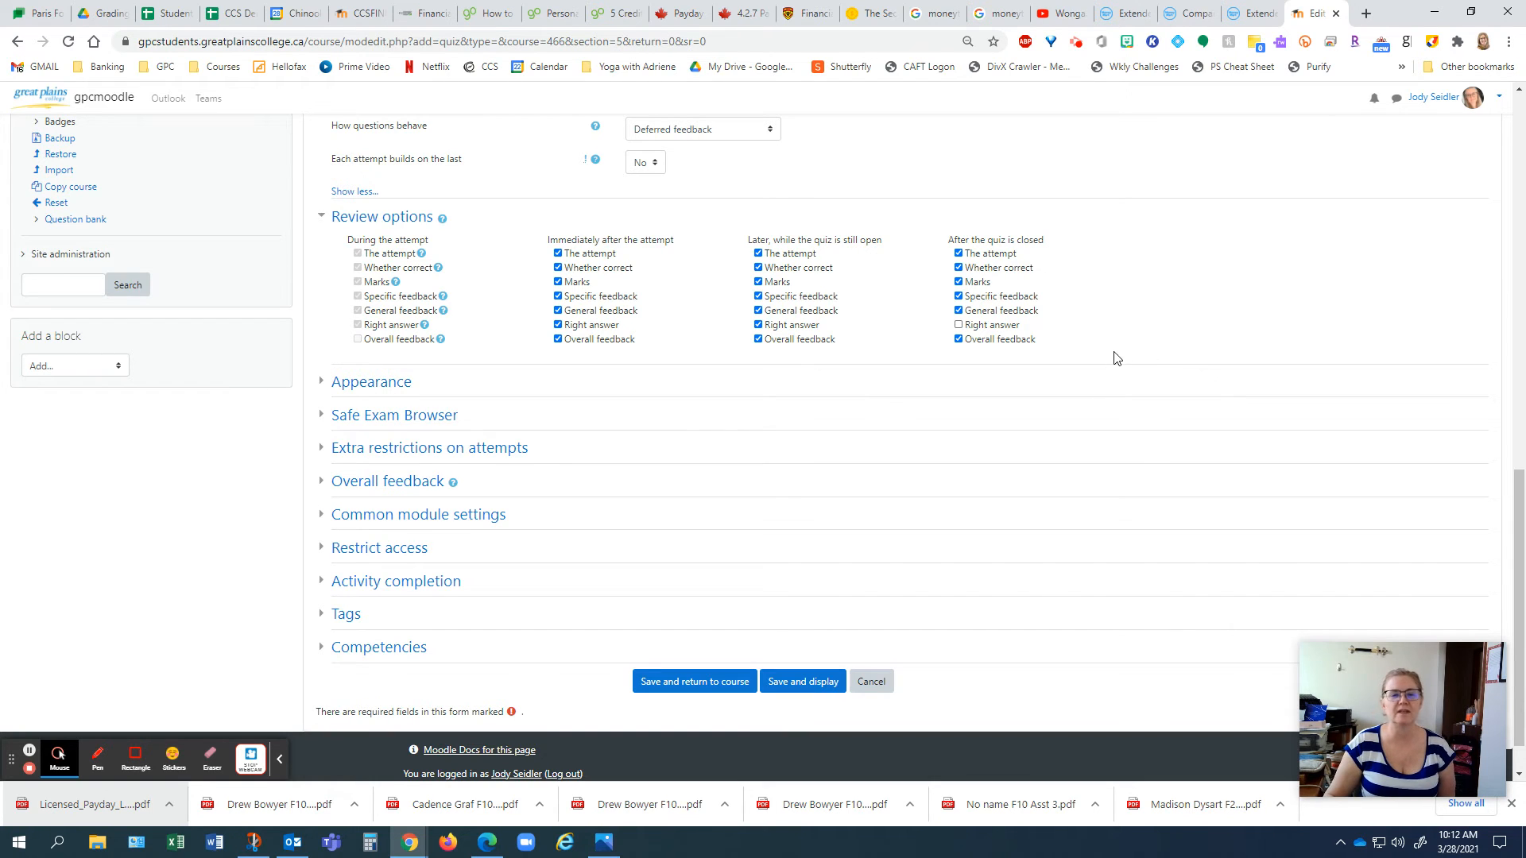
Expand all Appearance settings, including the additional ones, and review "Decimal places in grades"
click(328, 384)
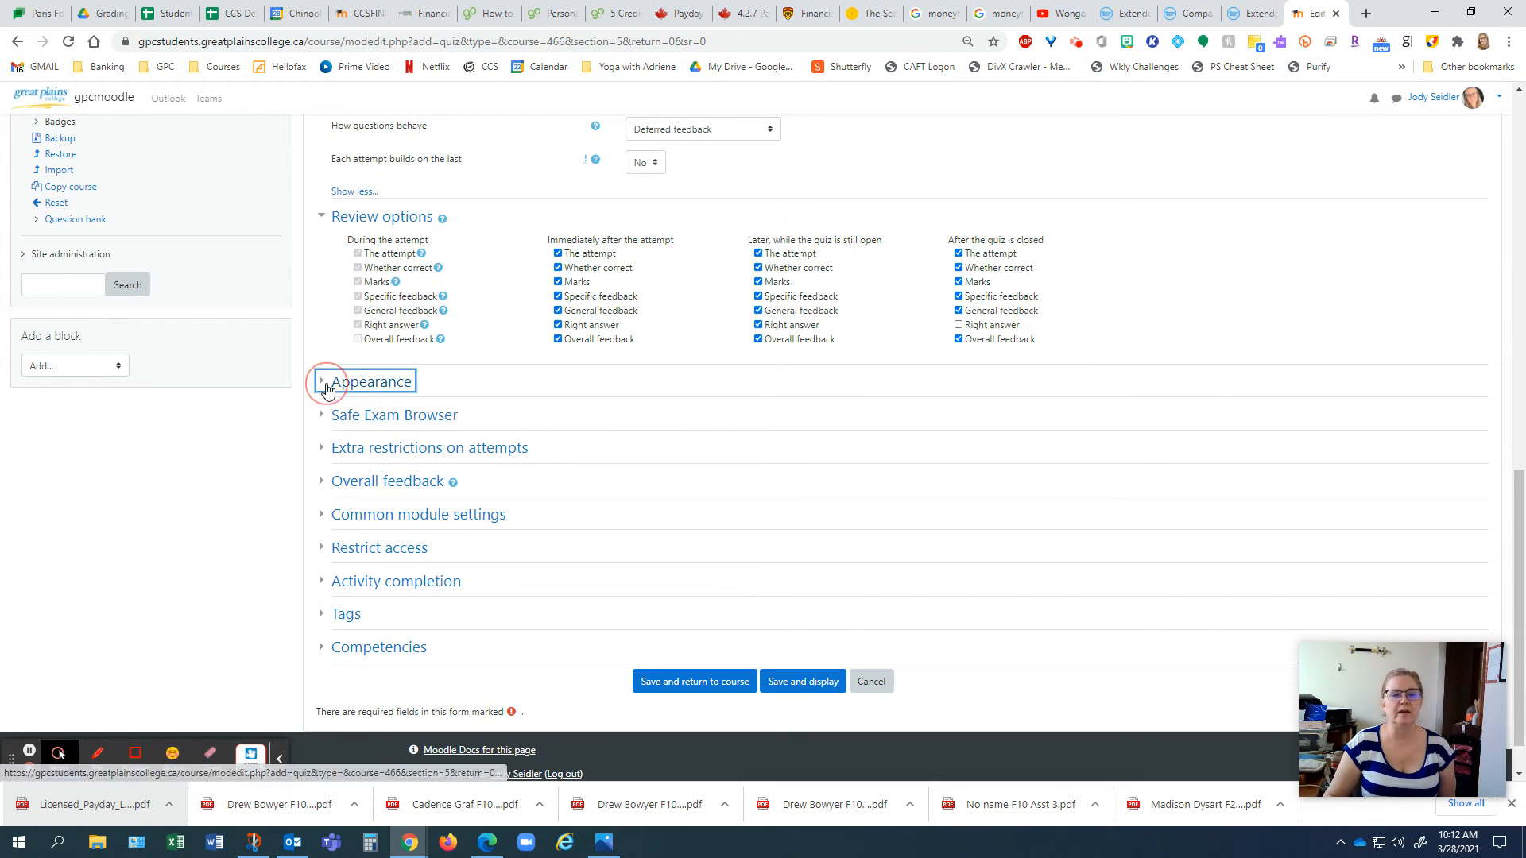
scroll(354, 340, down, 1)
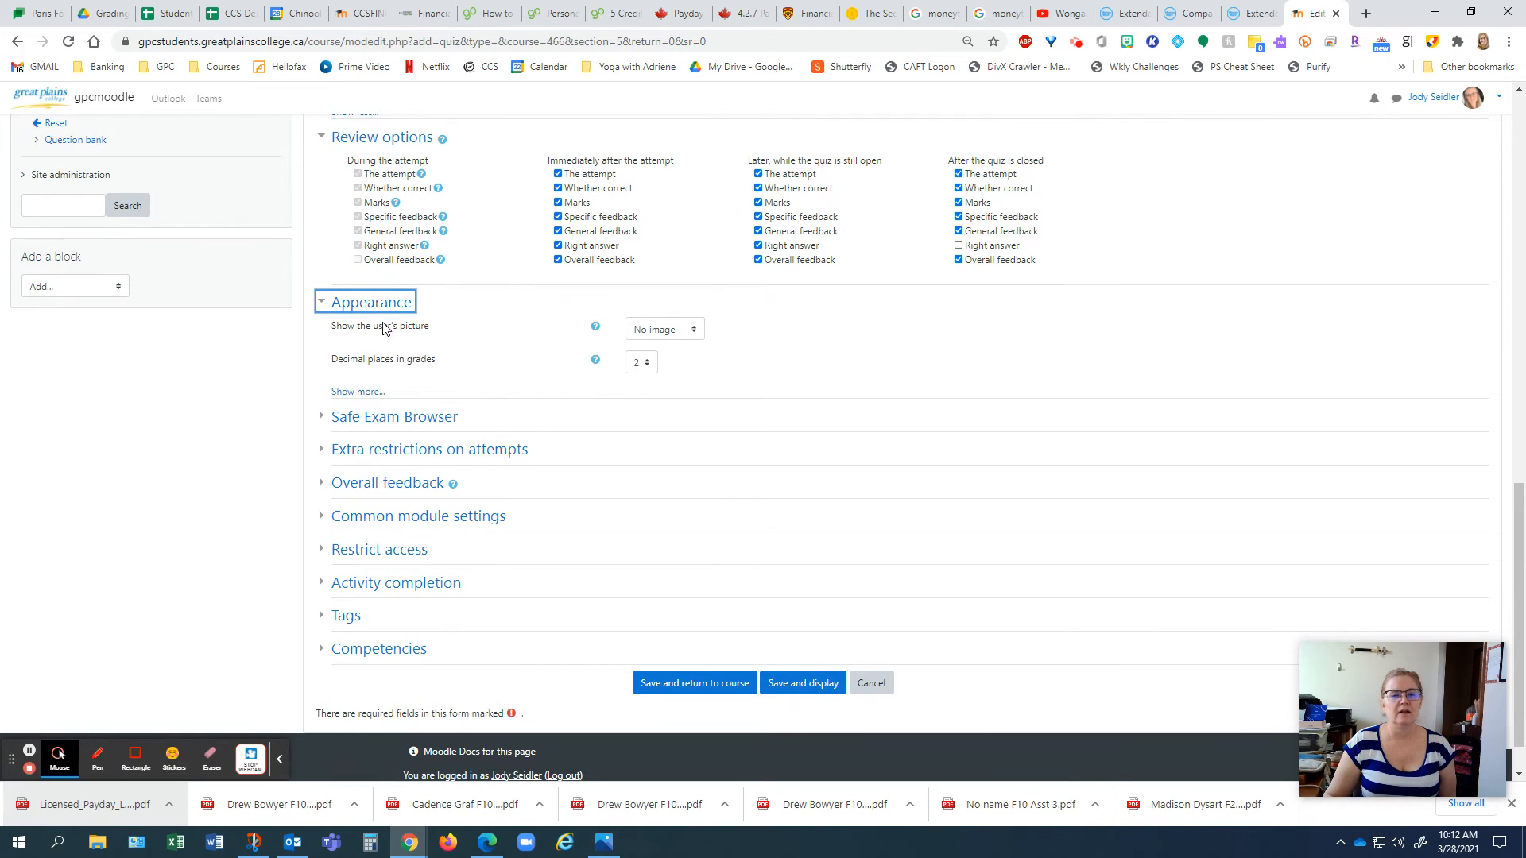
click(359, 392)
drag(344, 363, 403, 364)
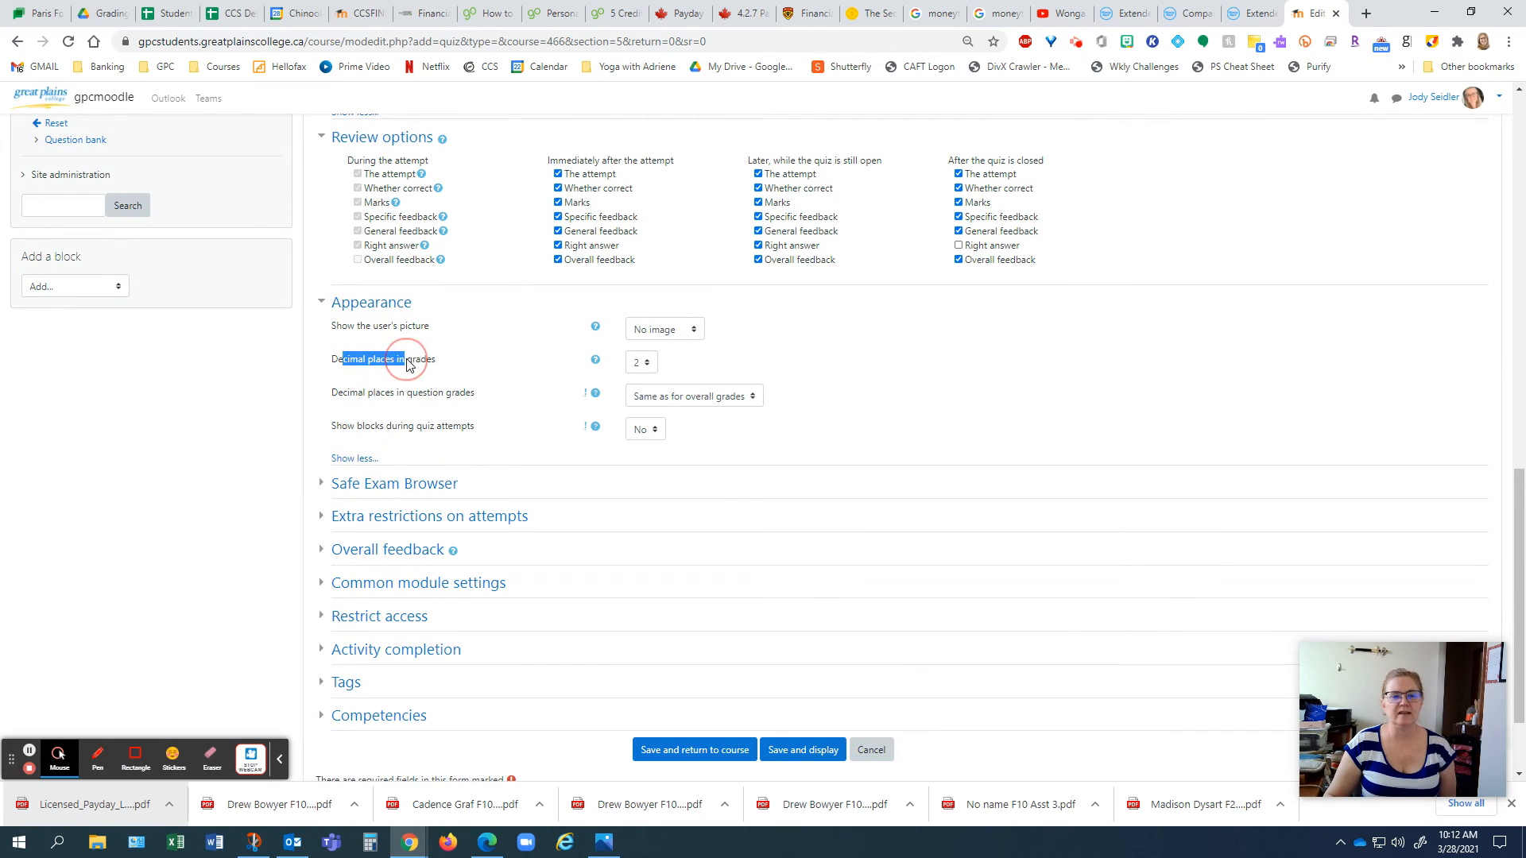
click(996, 424)
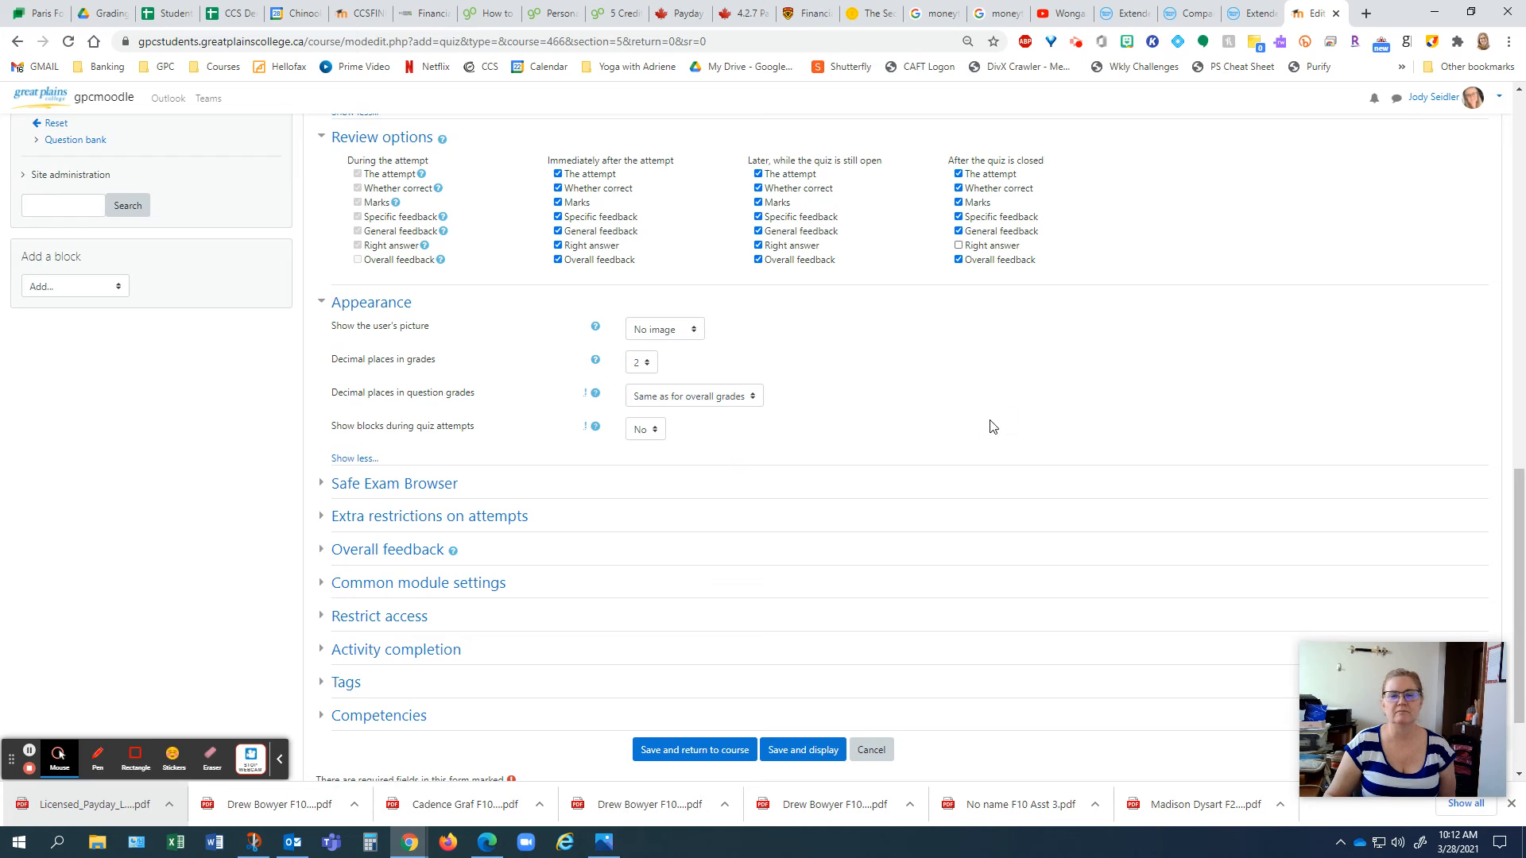
Expand all "Extra restrictions on attempts" settings and review the "Require password" and enforced delay options
scroll(989, 425, down, 2)
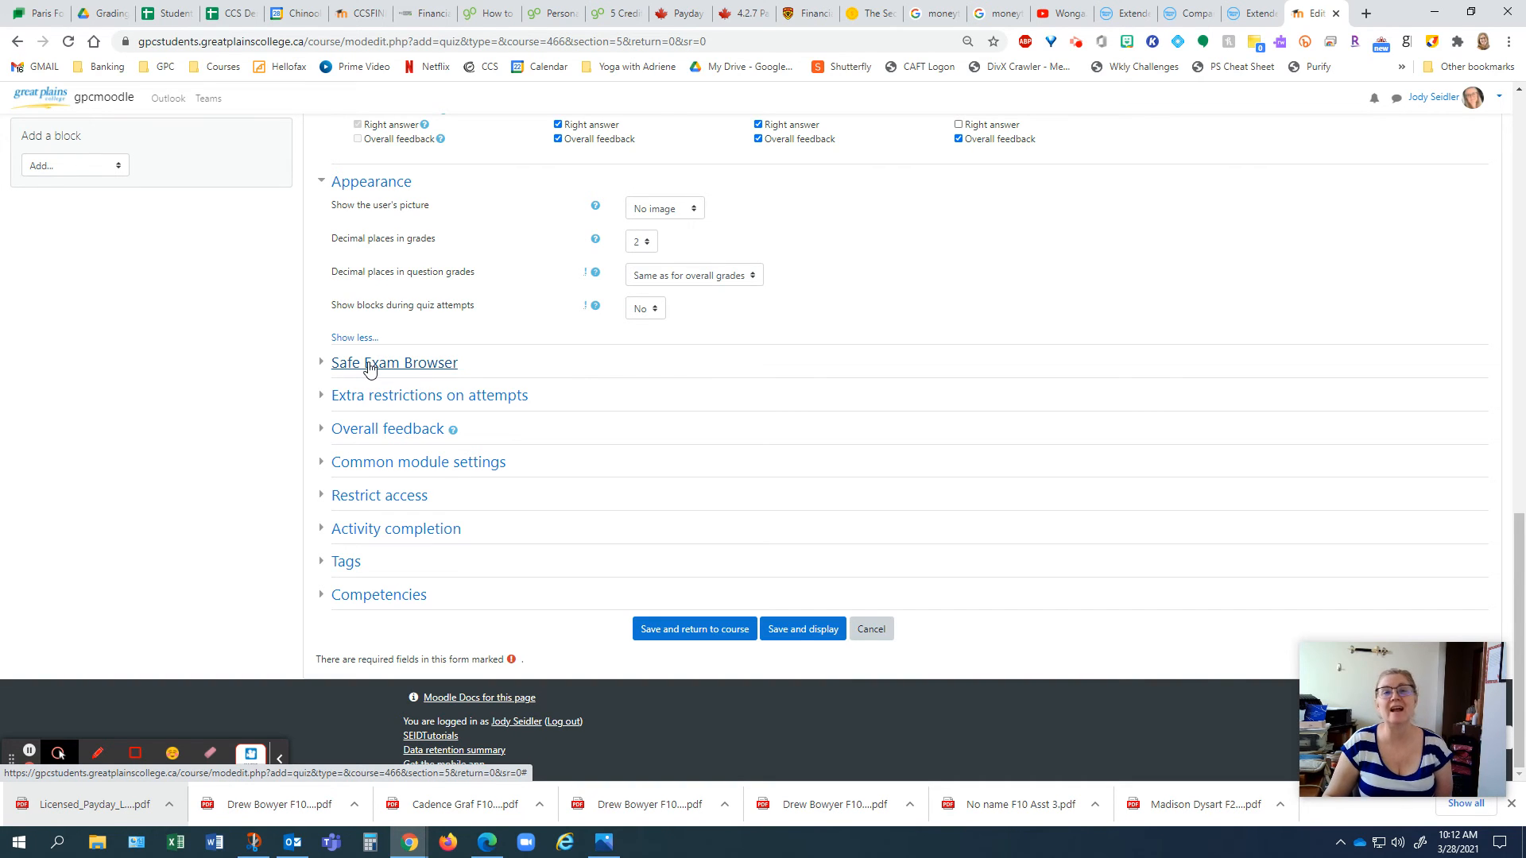
click(325, 396)
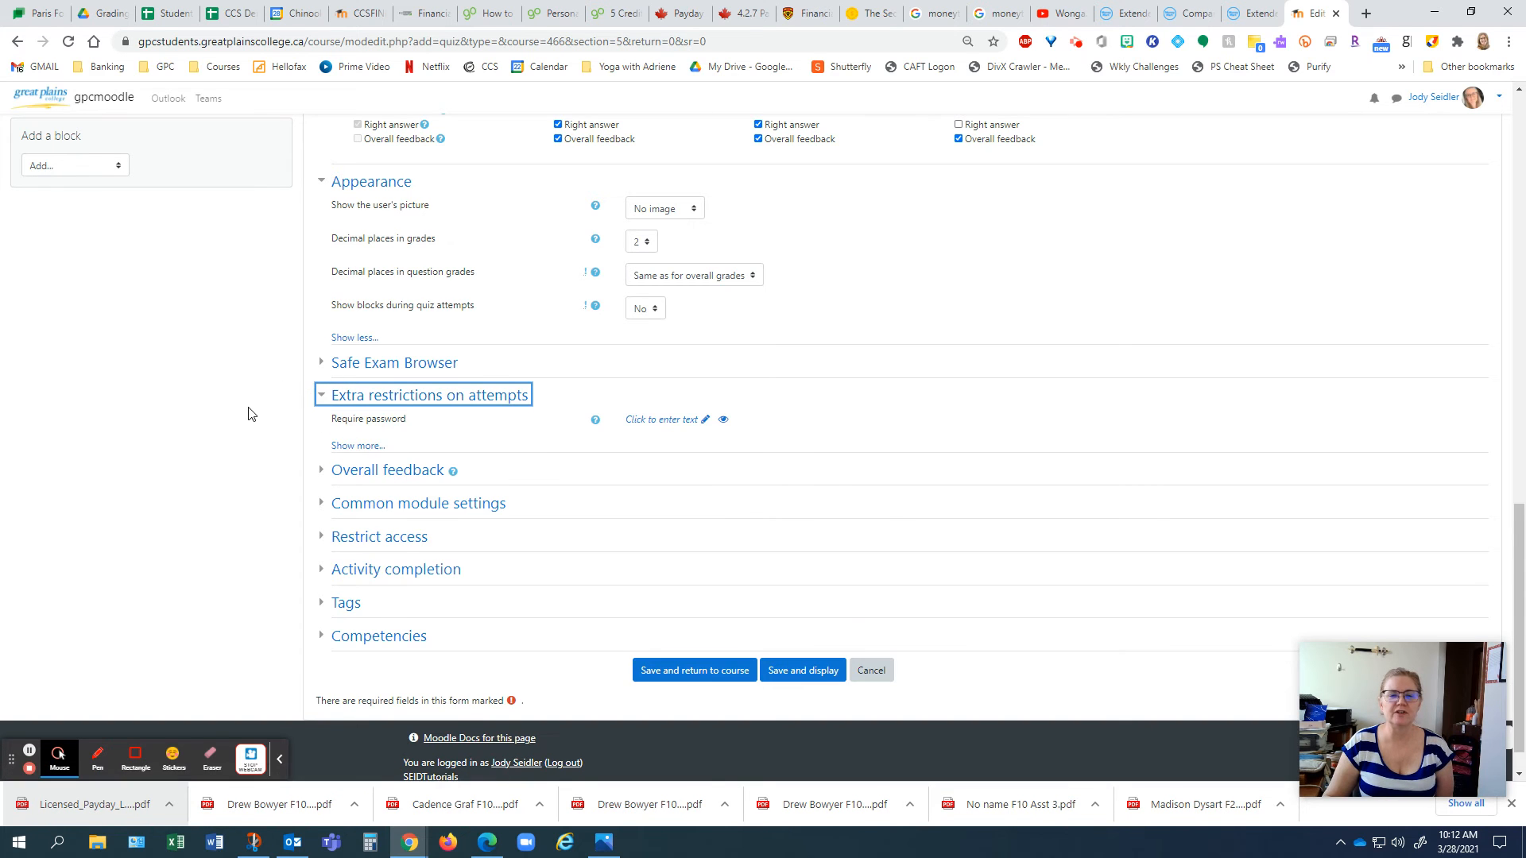
click(354, 445)
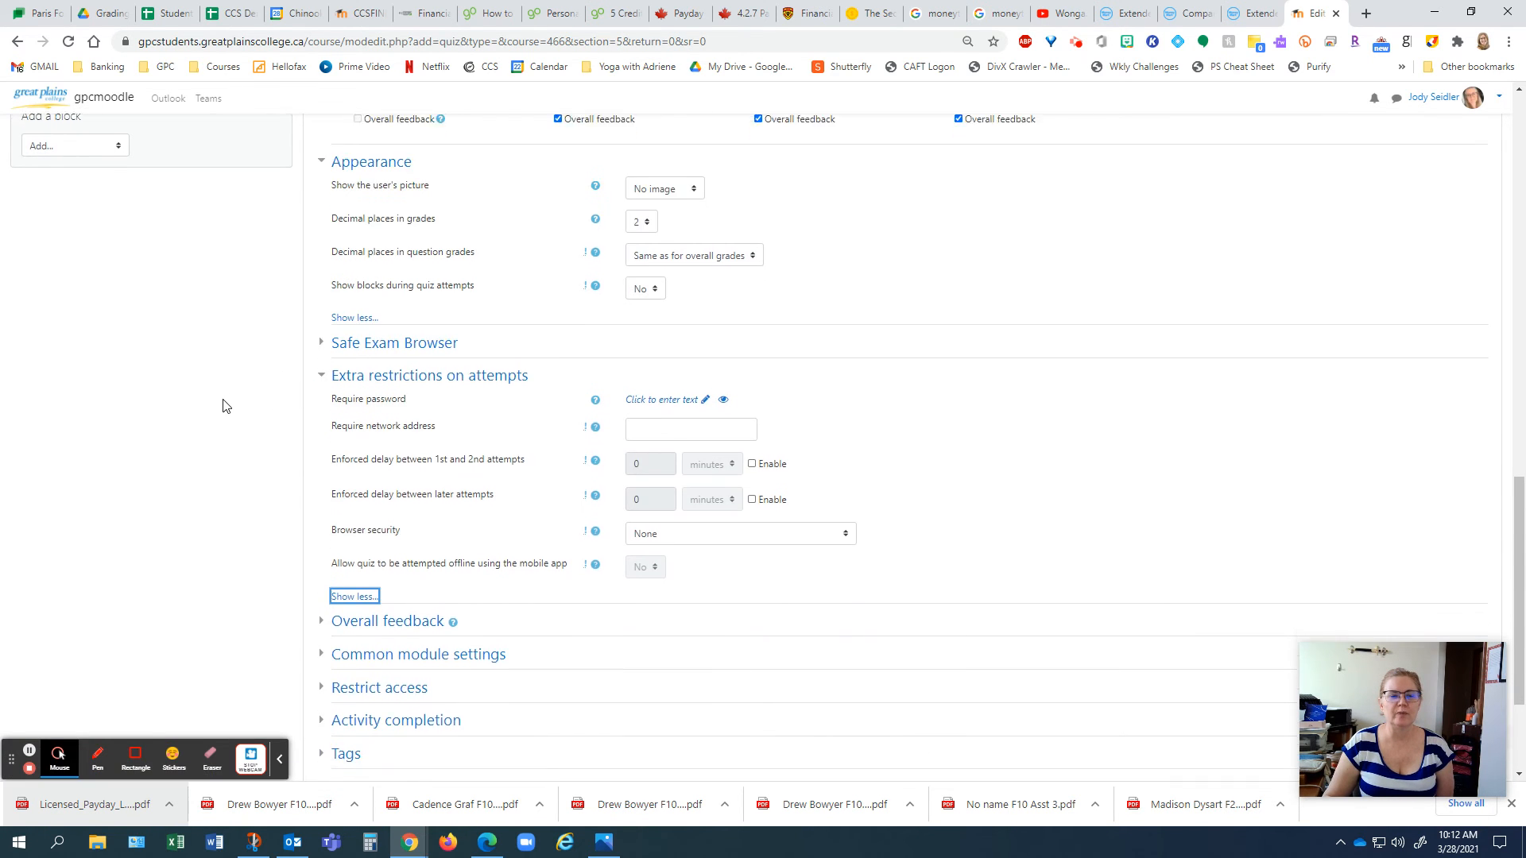
scroll(225, 401, down, 2)
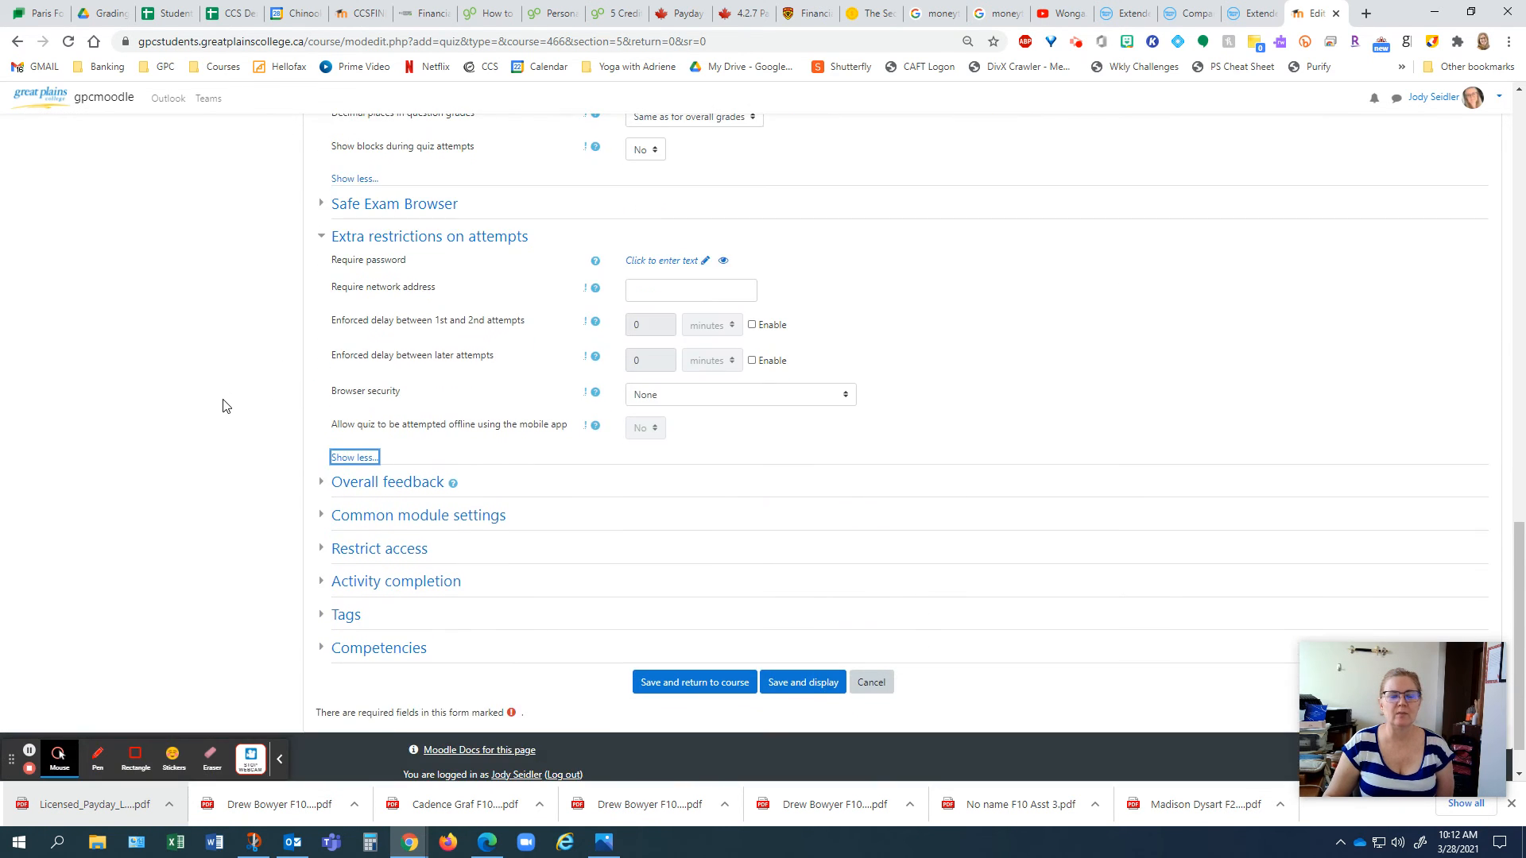
drag(365, 261, 405, 262)
click(250, 300)
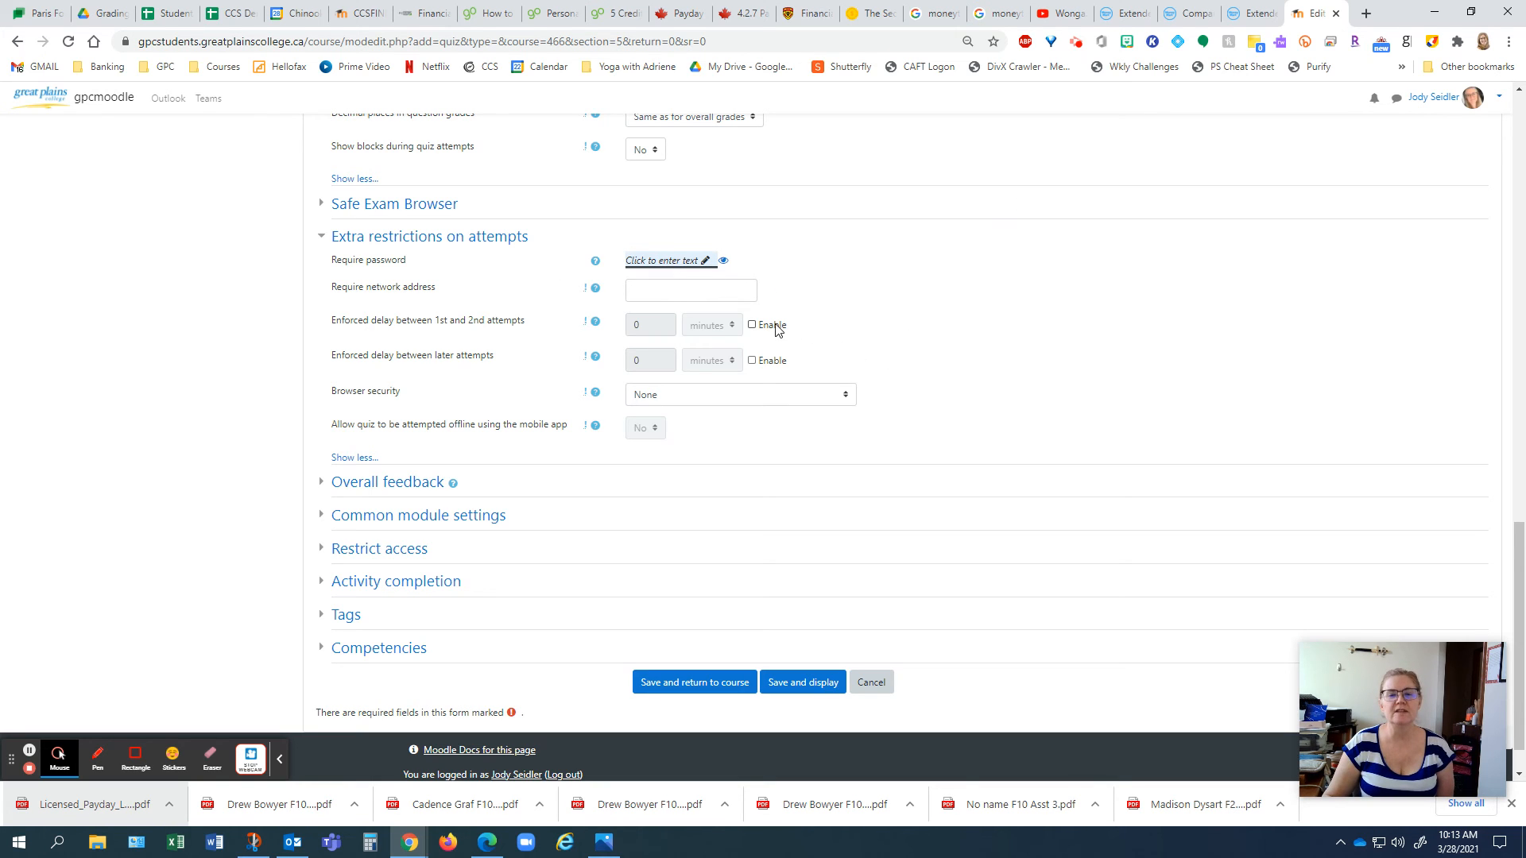
click(858, 330)
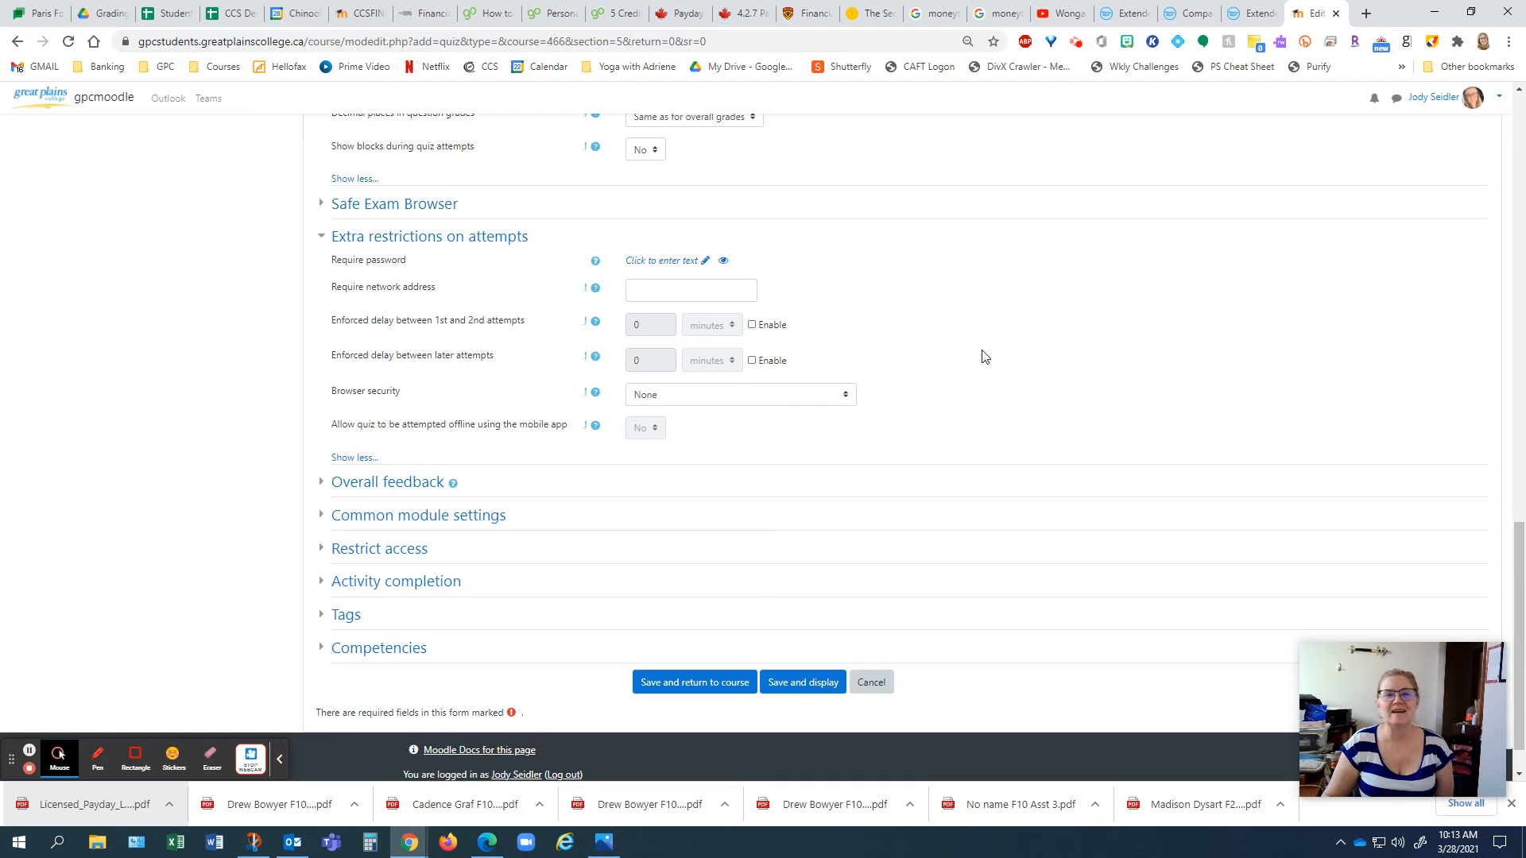
Expand Common module settings, try "Hide from students" for Availability, and restore "Show on course page"
scroll(966, 378, down, 1)
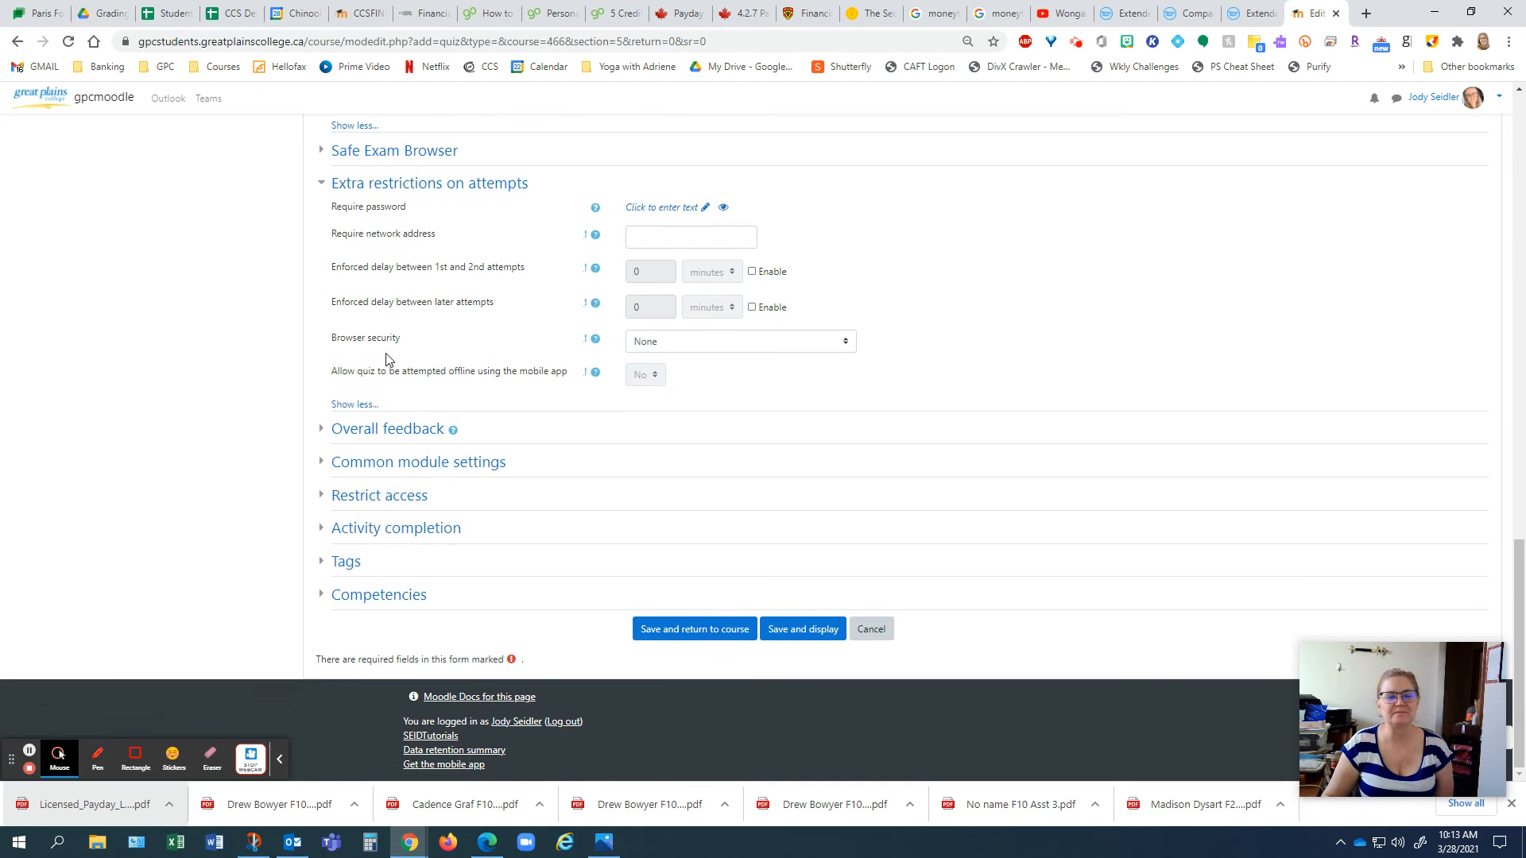
click(319, 469)
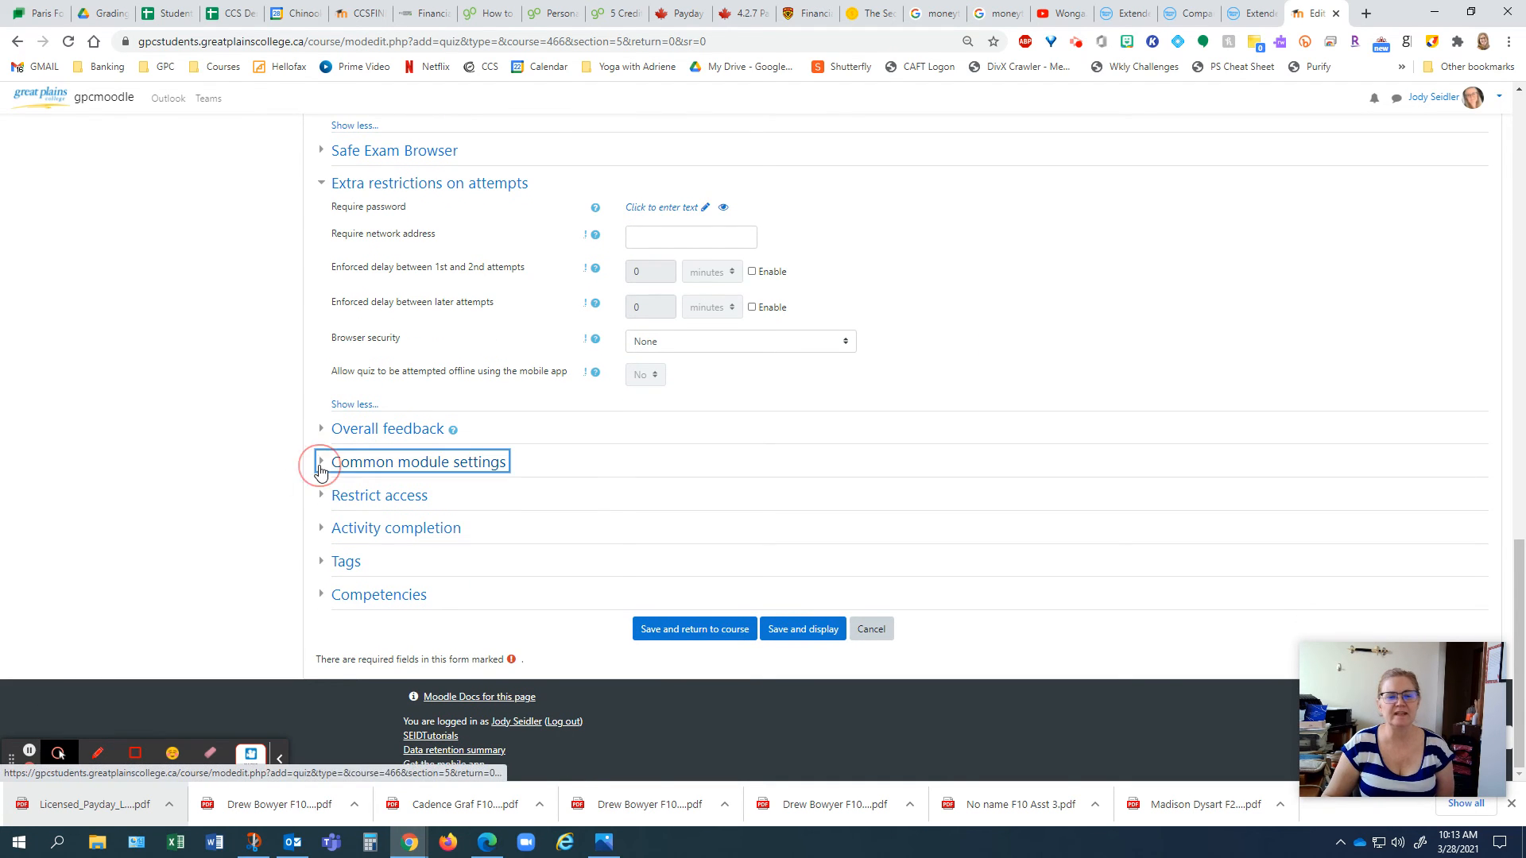
scroll(238, 470, down, 2)
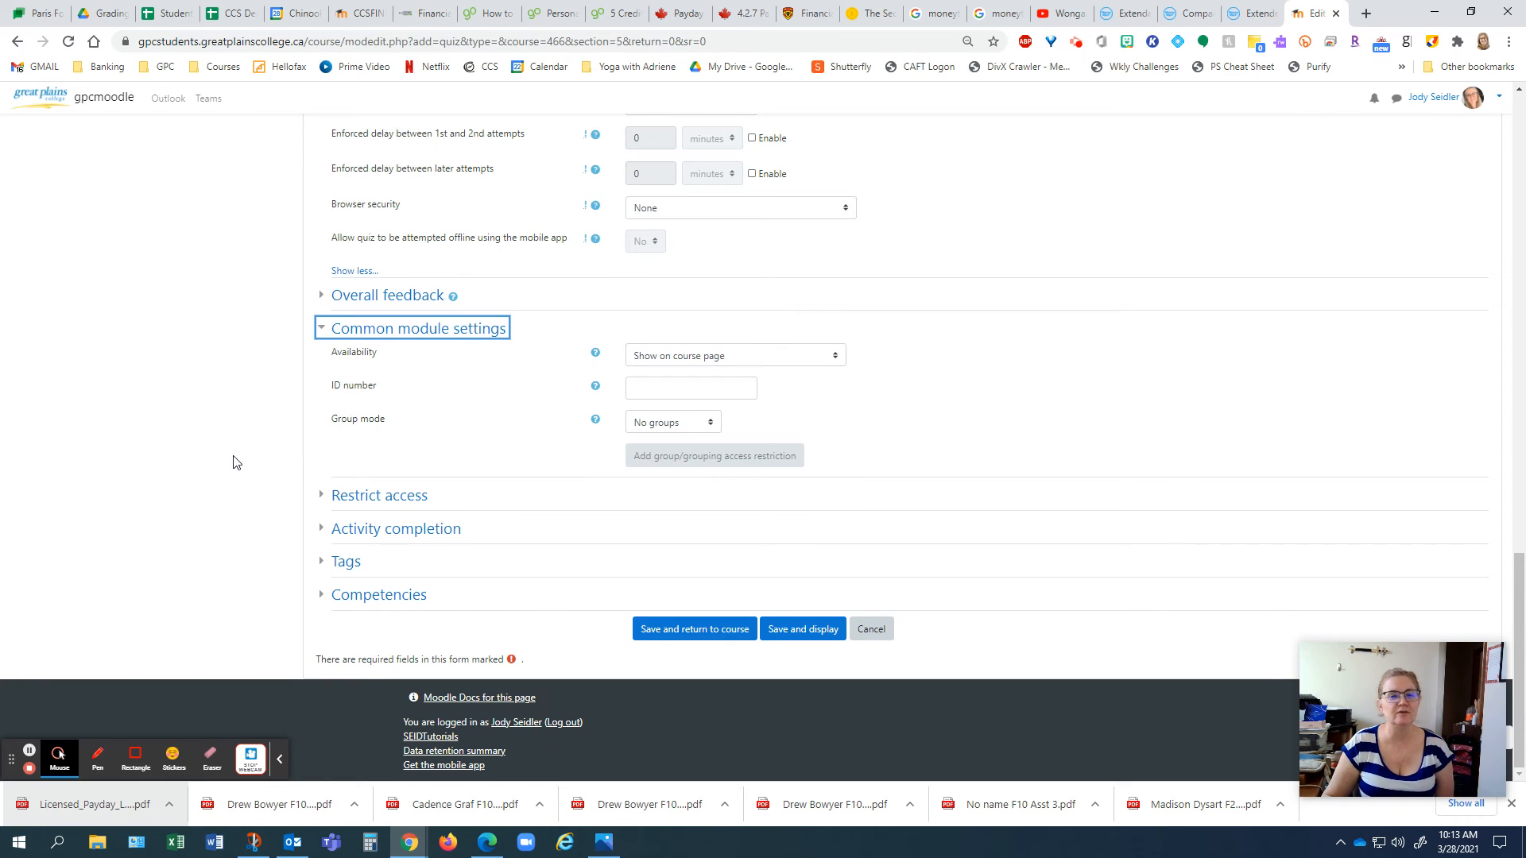
click(775, 354)
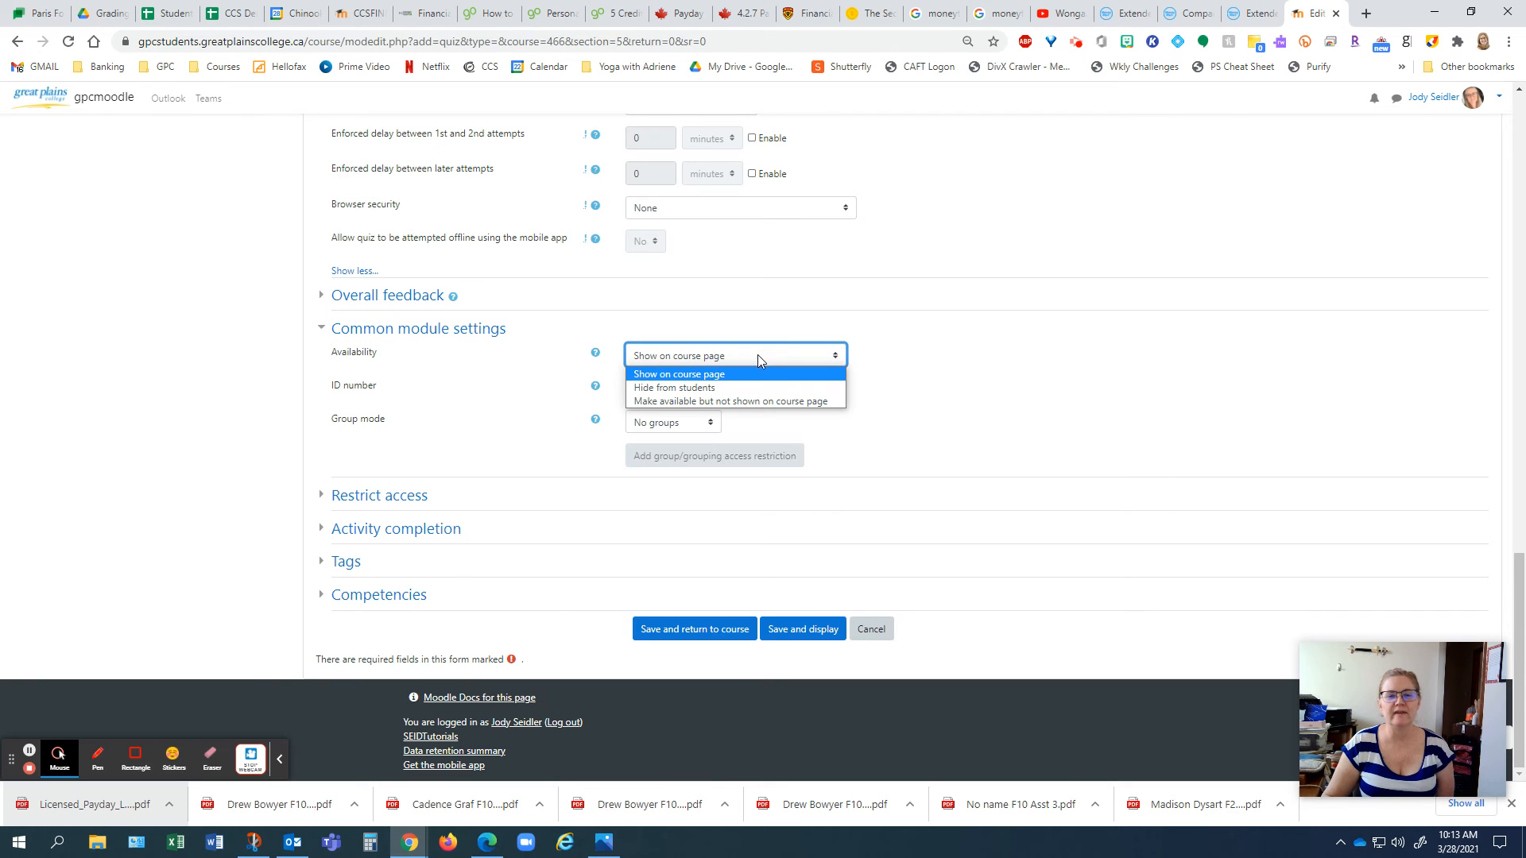
click(692, 388)
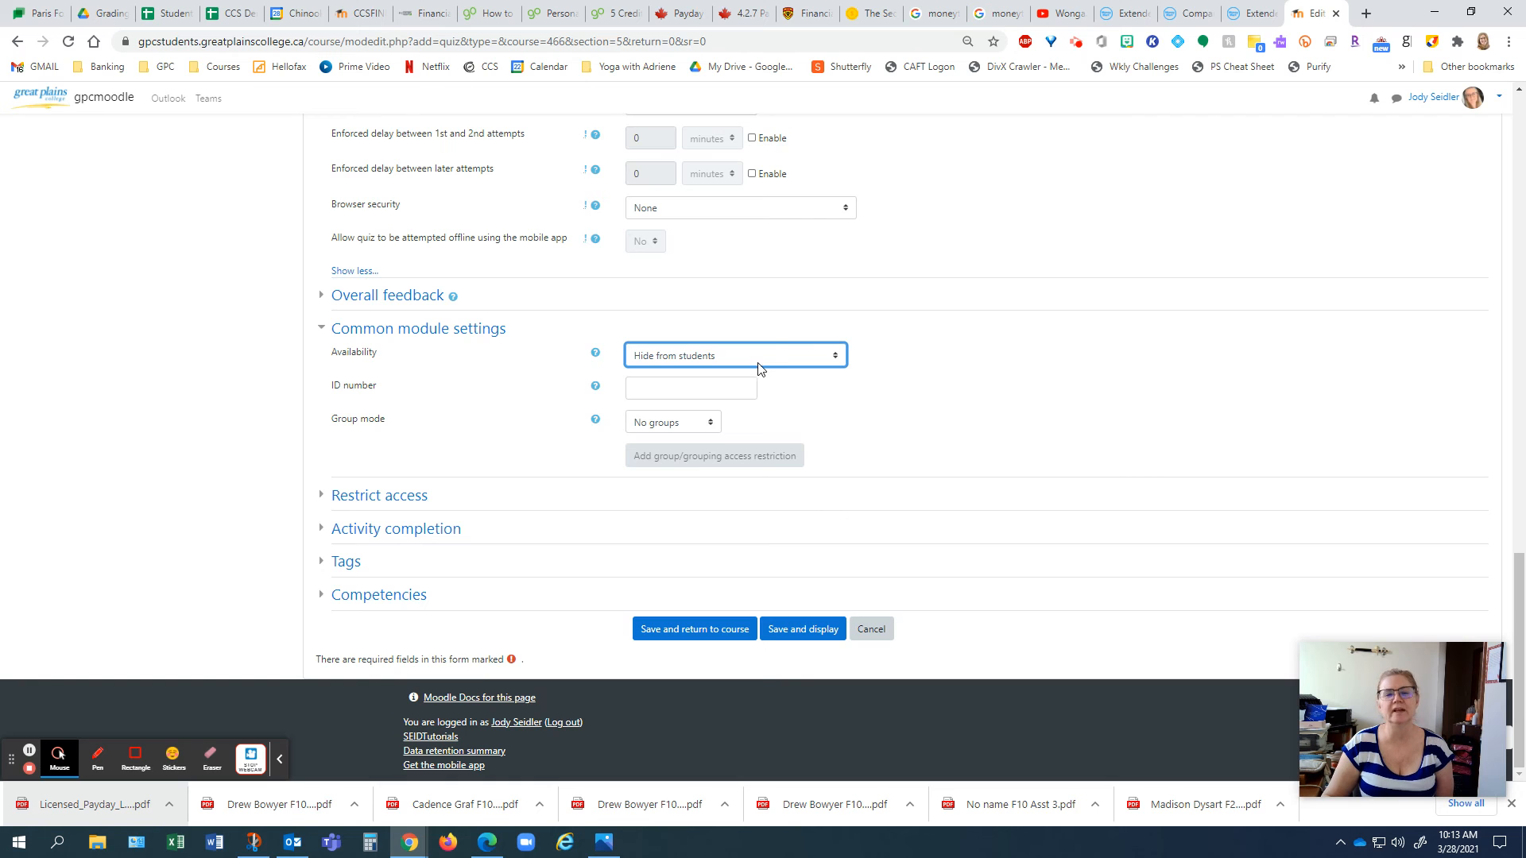
click(756, 354)
click(720, 374)
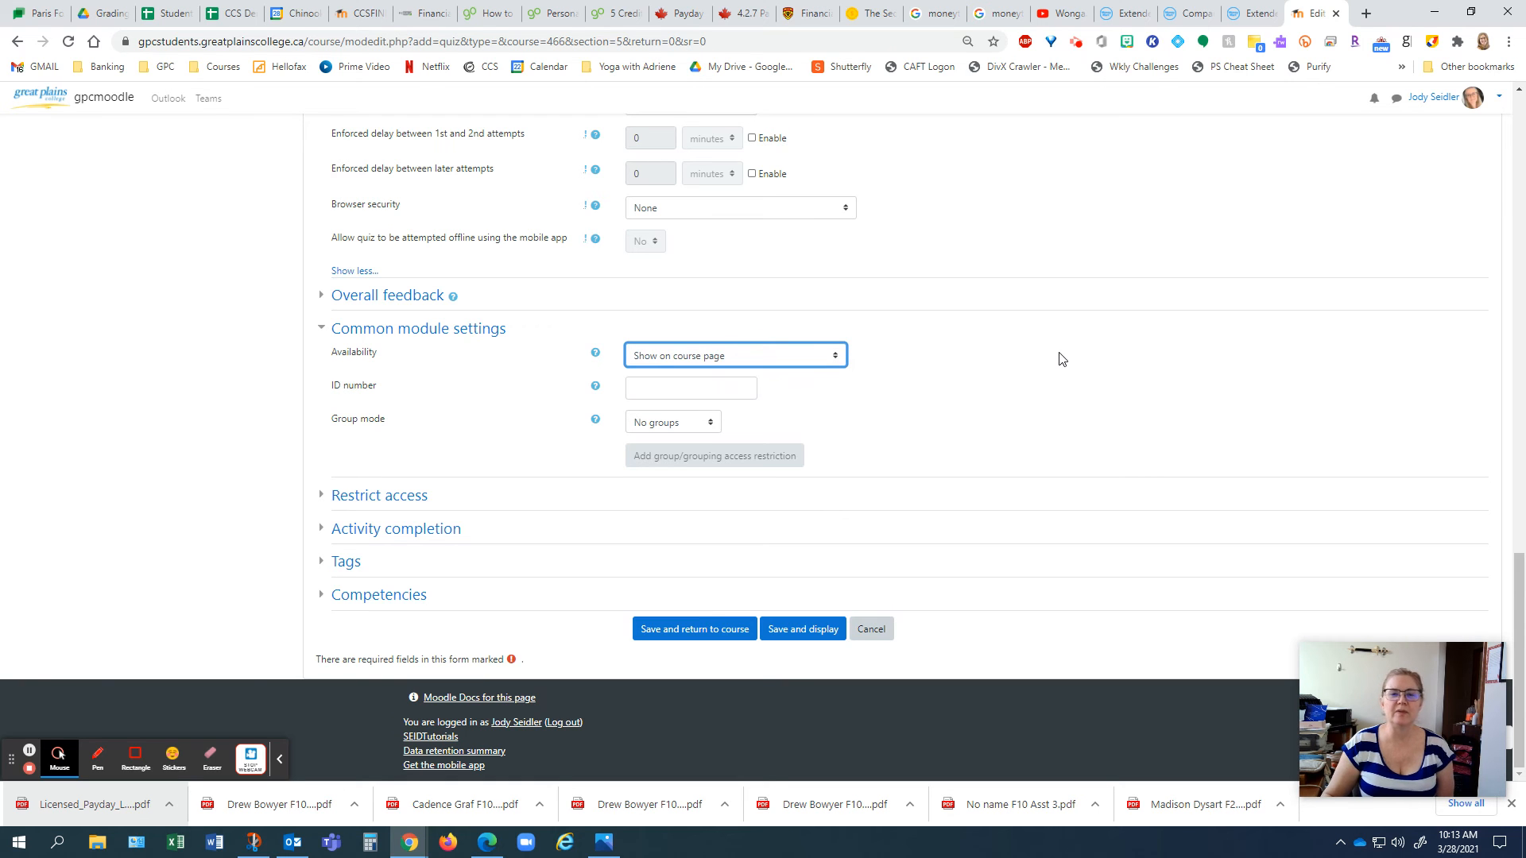
Recheck the quiz's opening and closing dates against the Availability setting
scroll(1060, 359, up, 15)
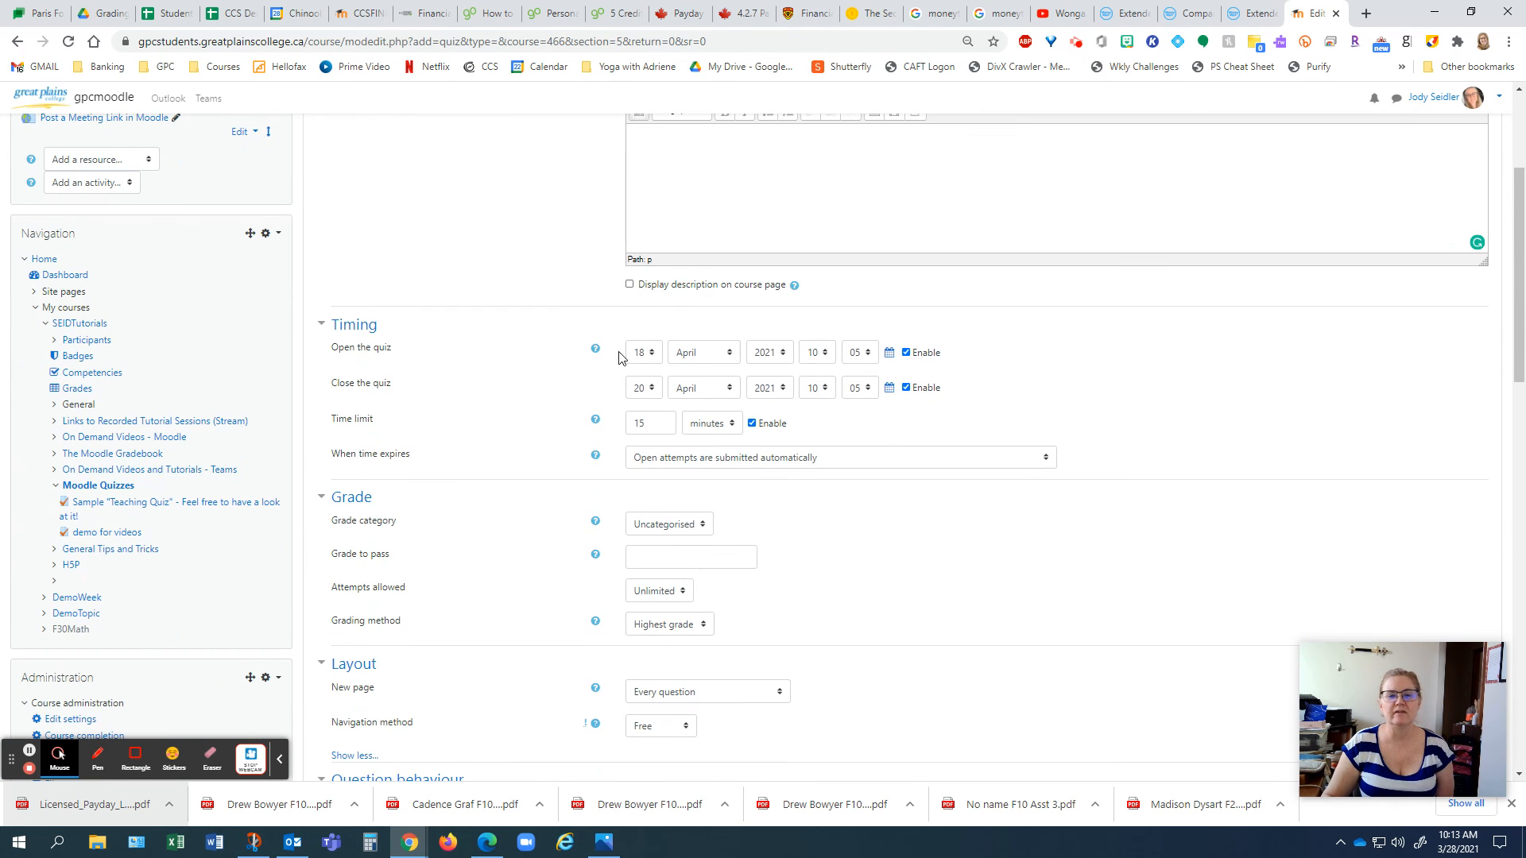
scroll(1142, 391, down, 8)
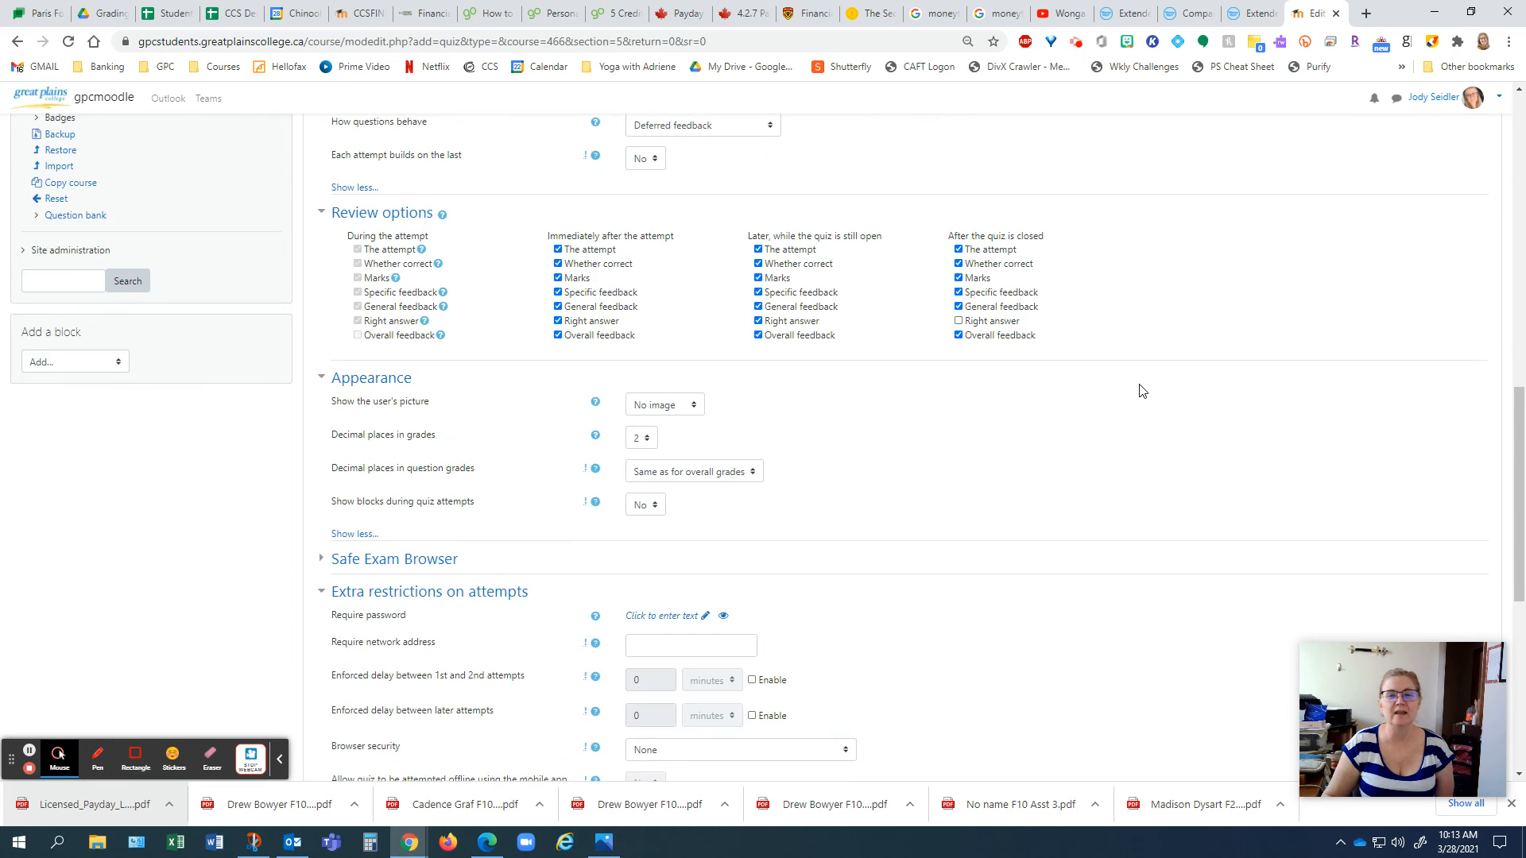
scroll(1142, 391, down, 7)
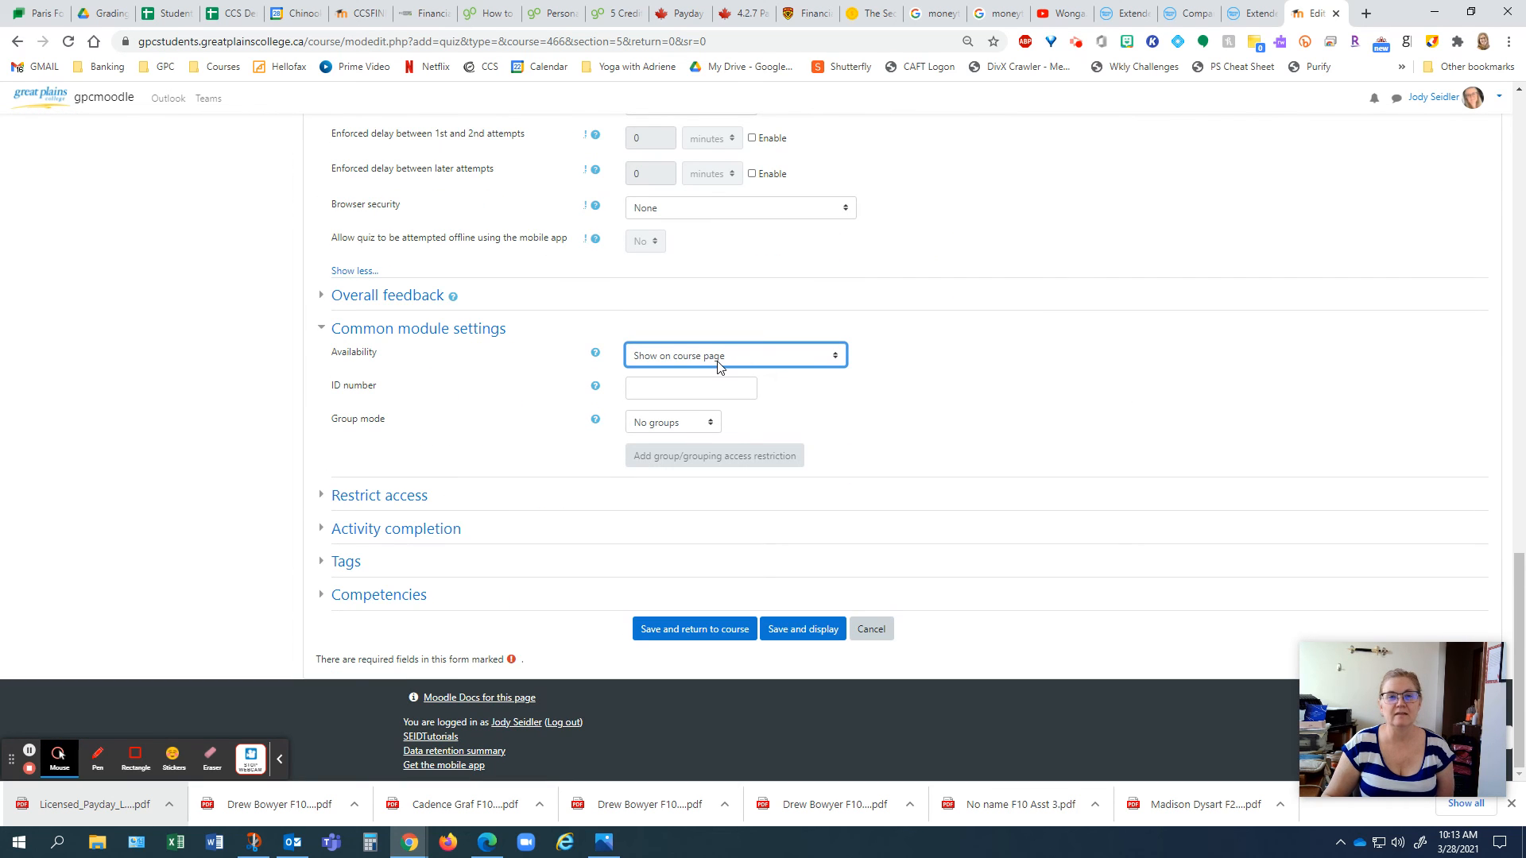
Expand the Restrict access settings, review the available restriction types, and try adding a restriction set before removing it
click(978, 369)
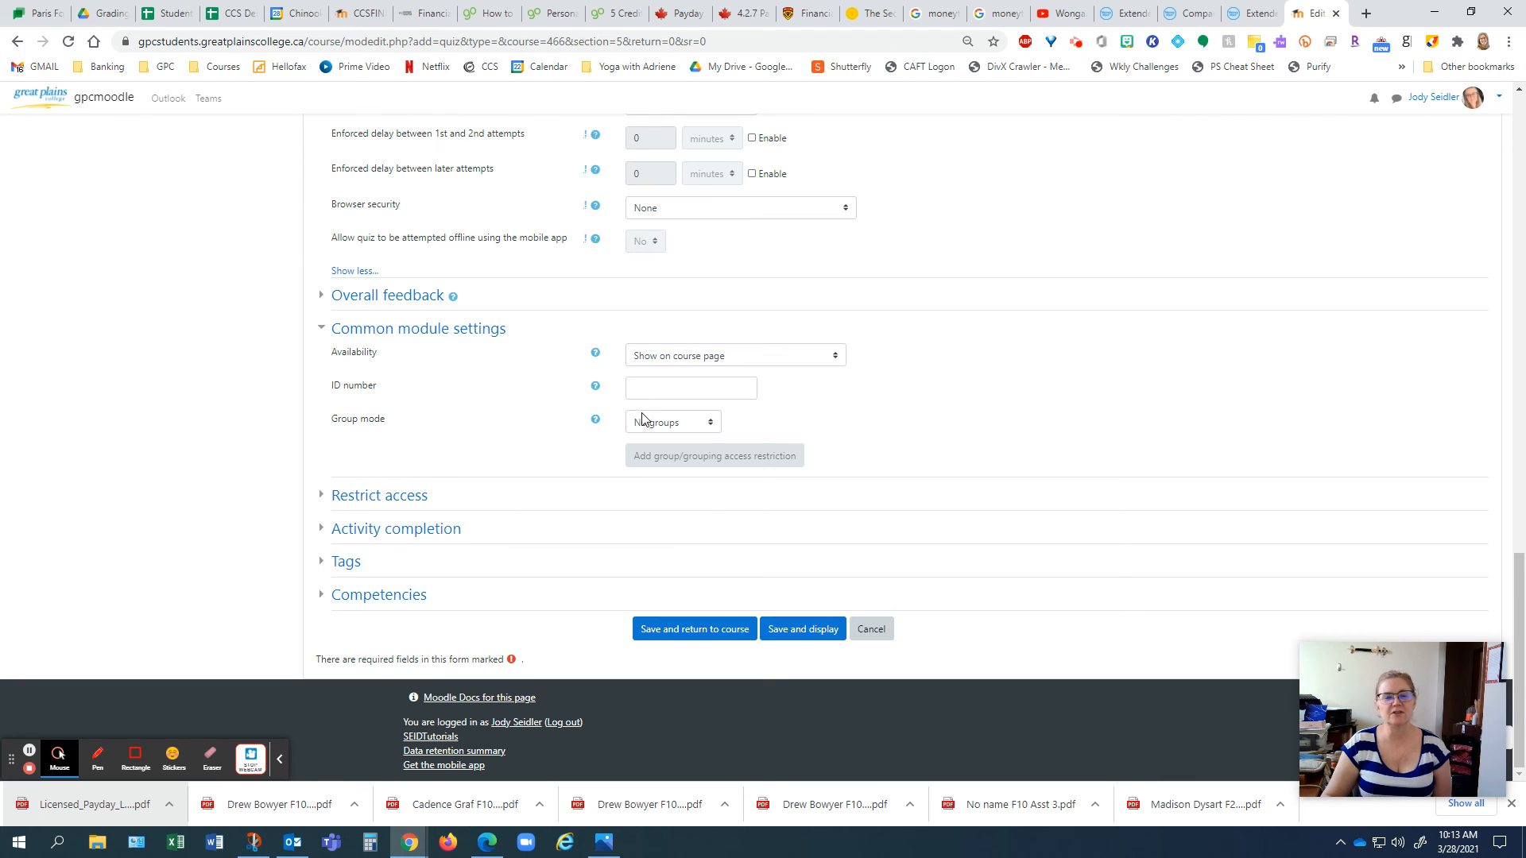
click(324, 497)
scroll(190, 483, down, 1)
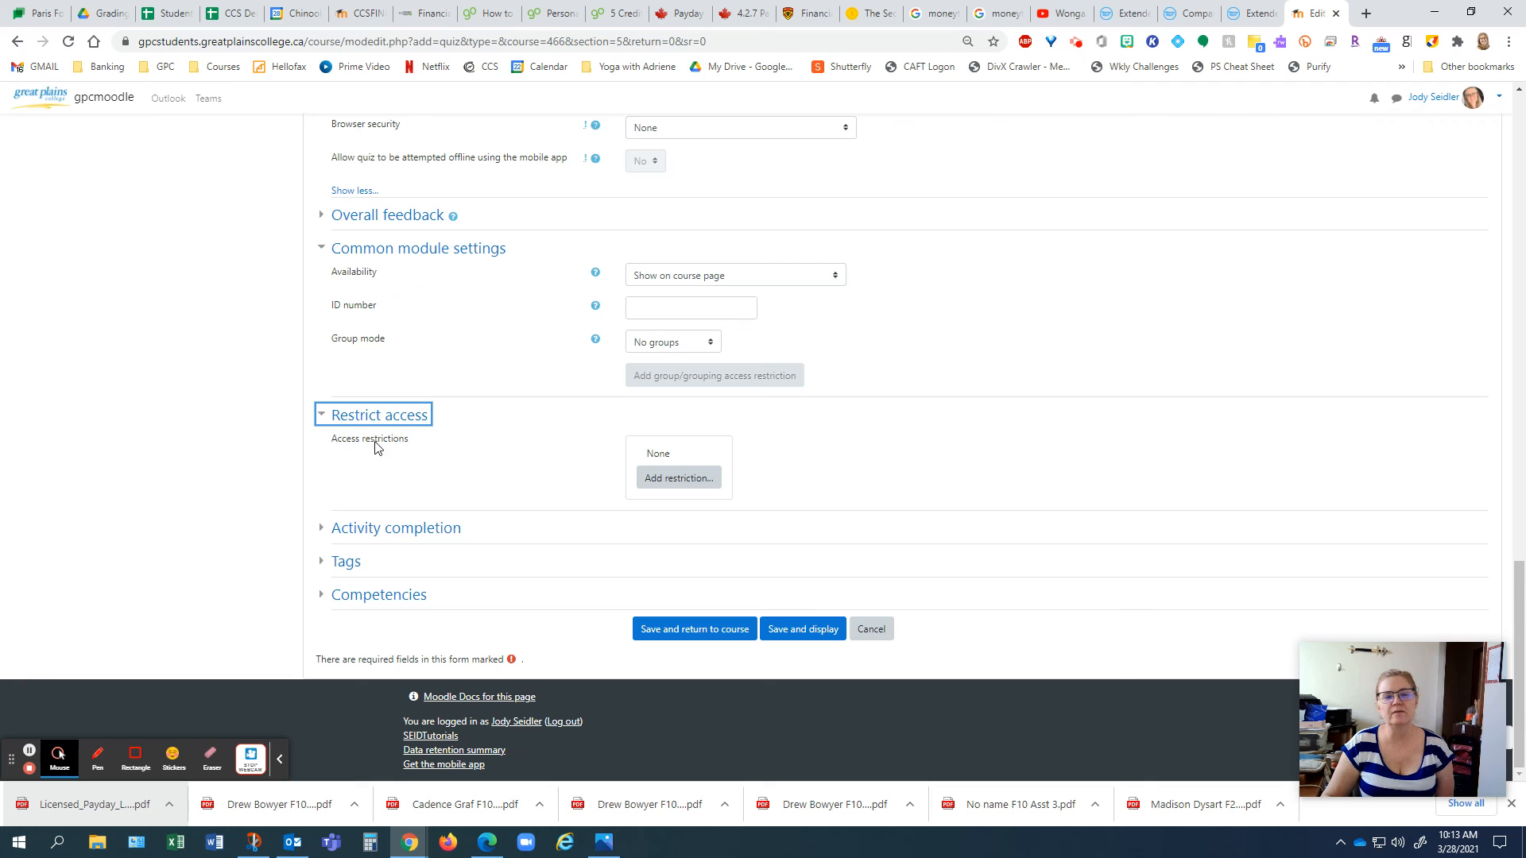
click(677, 480)
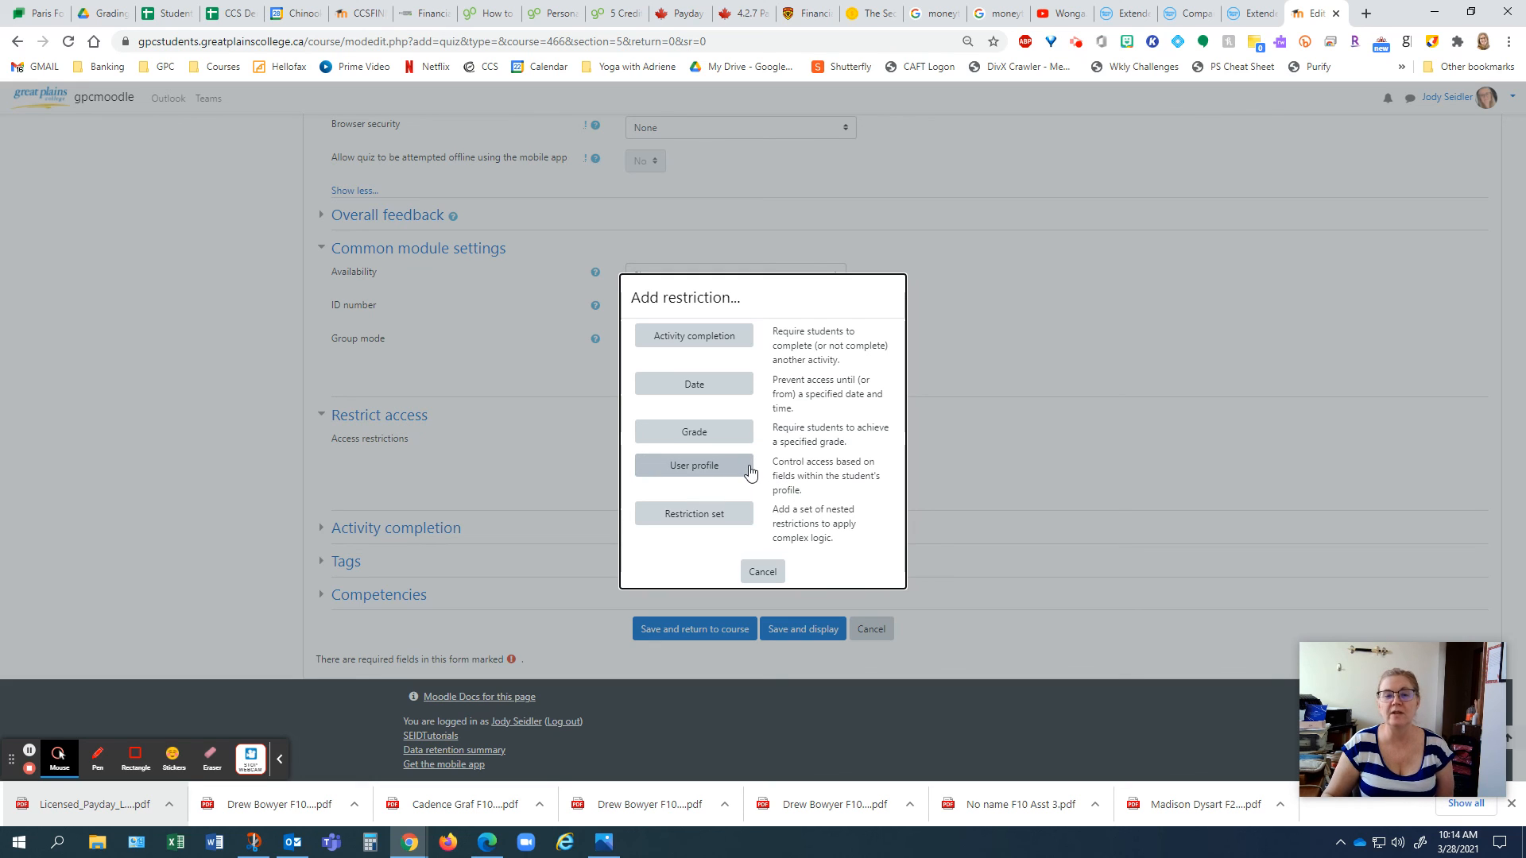
drag(803, 462, 798, 491)
click(836, 513)
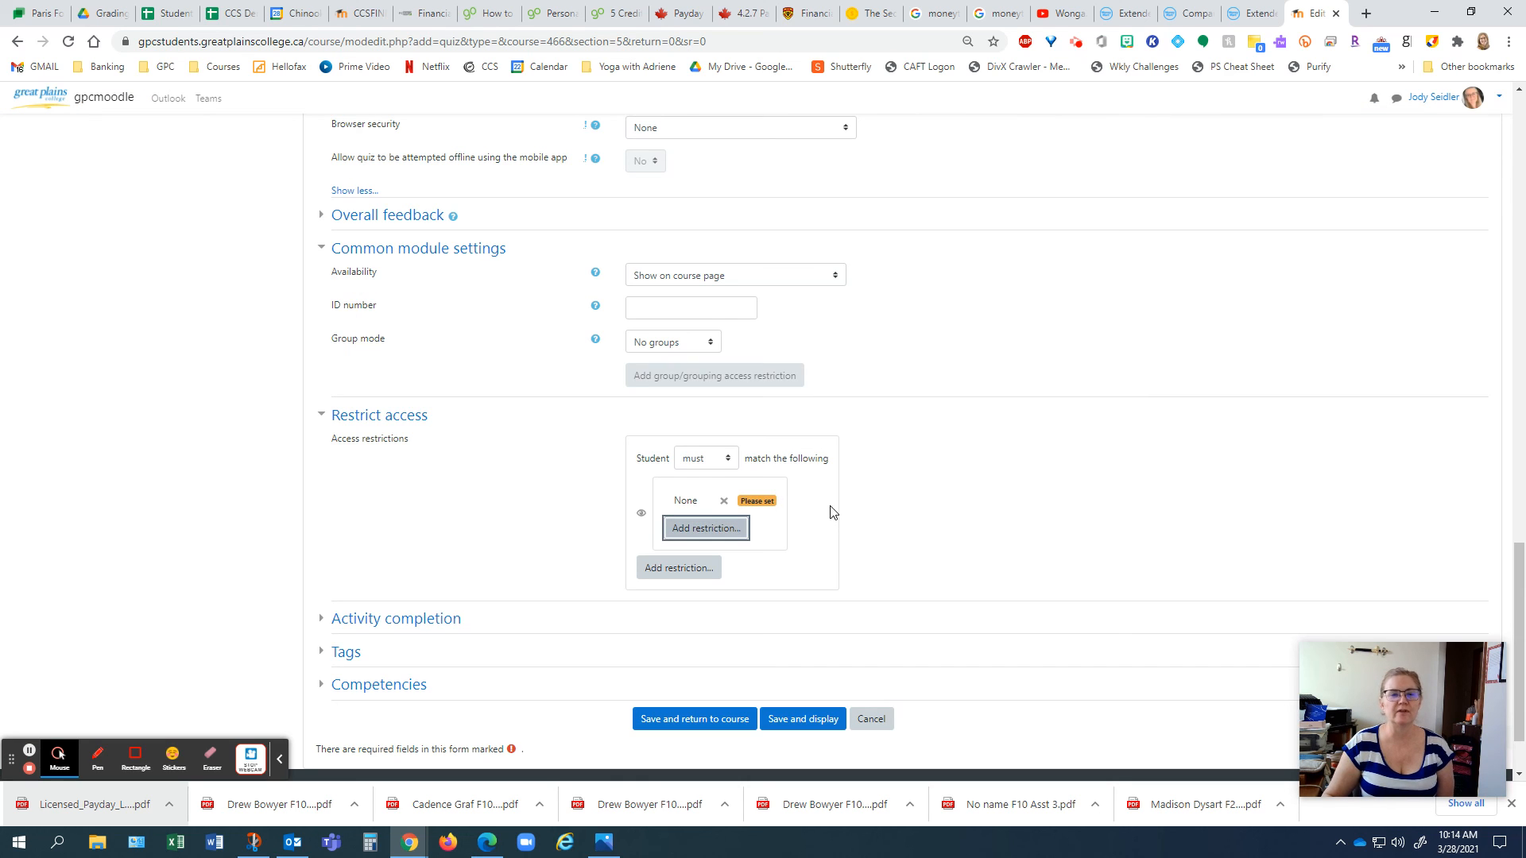
click(723, 502)
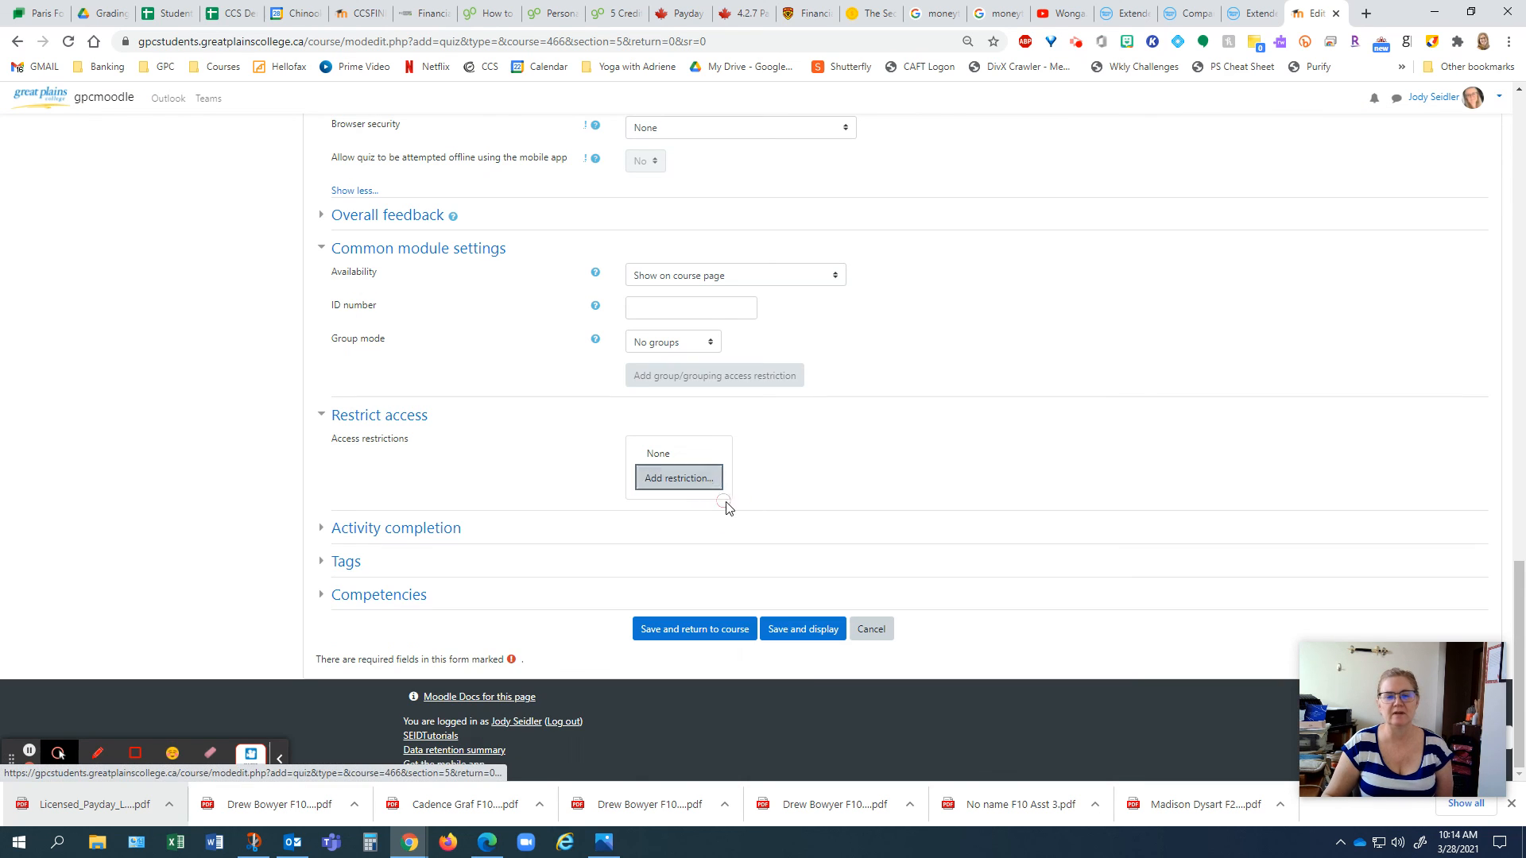
Expand the Activity completion settings to review completion tracking, and save and display the new quiz
click(324, 528)
scroll(243, 530, down, 1)
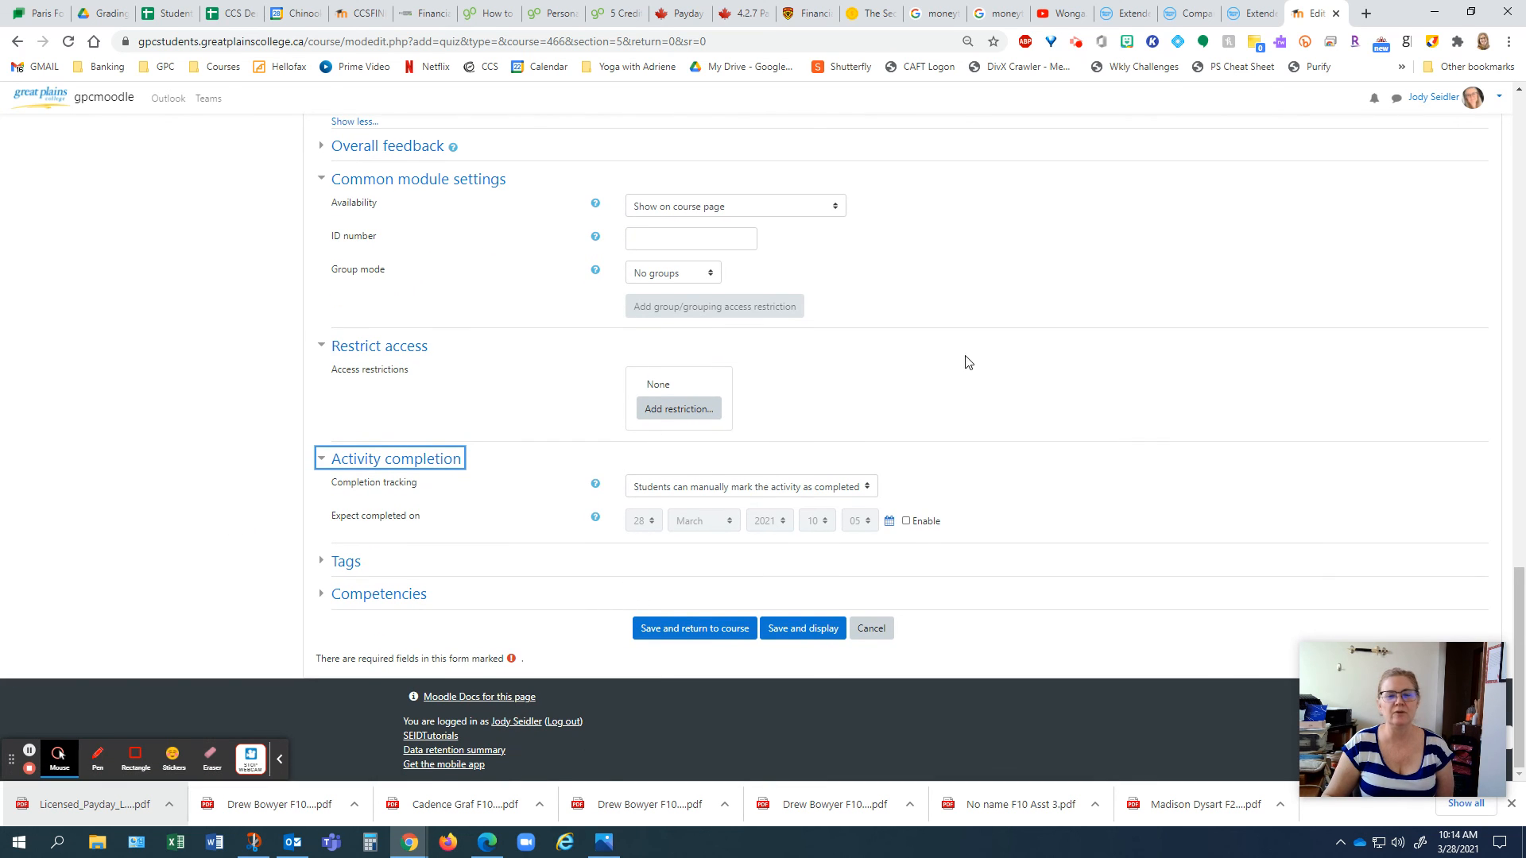
scroll(967, 361, up, 8)
scroll(965, 359, down, 8)
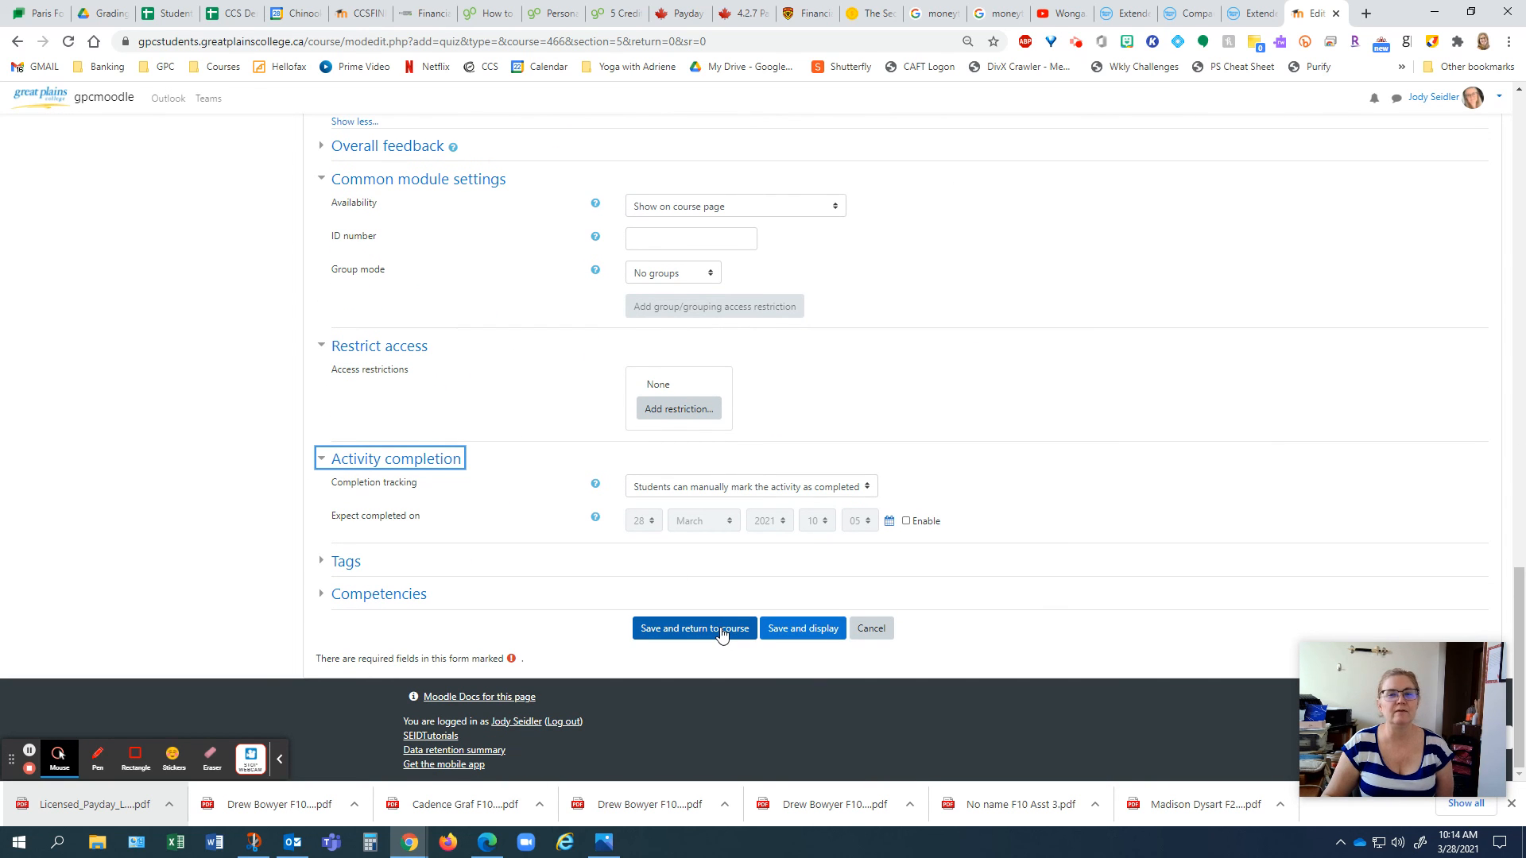
click(782, 628)
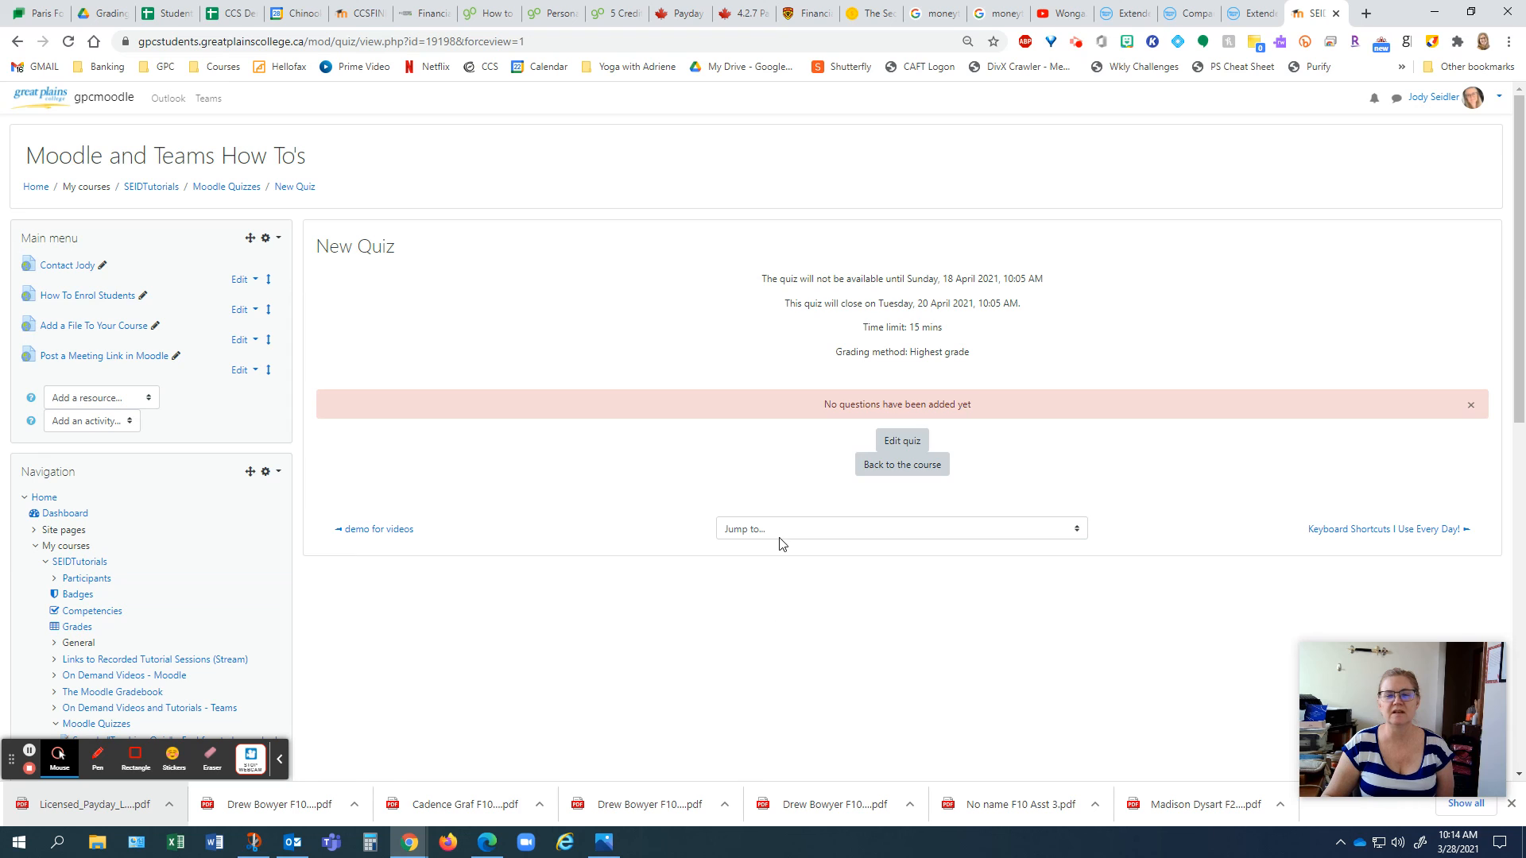
Check the opening date, time limit and grading method on the saved quiz's page
drag(781, 279, 996, 283)
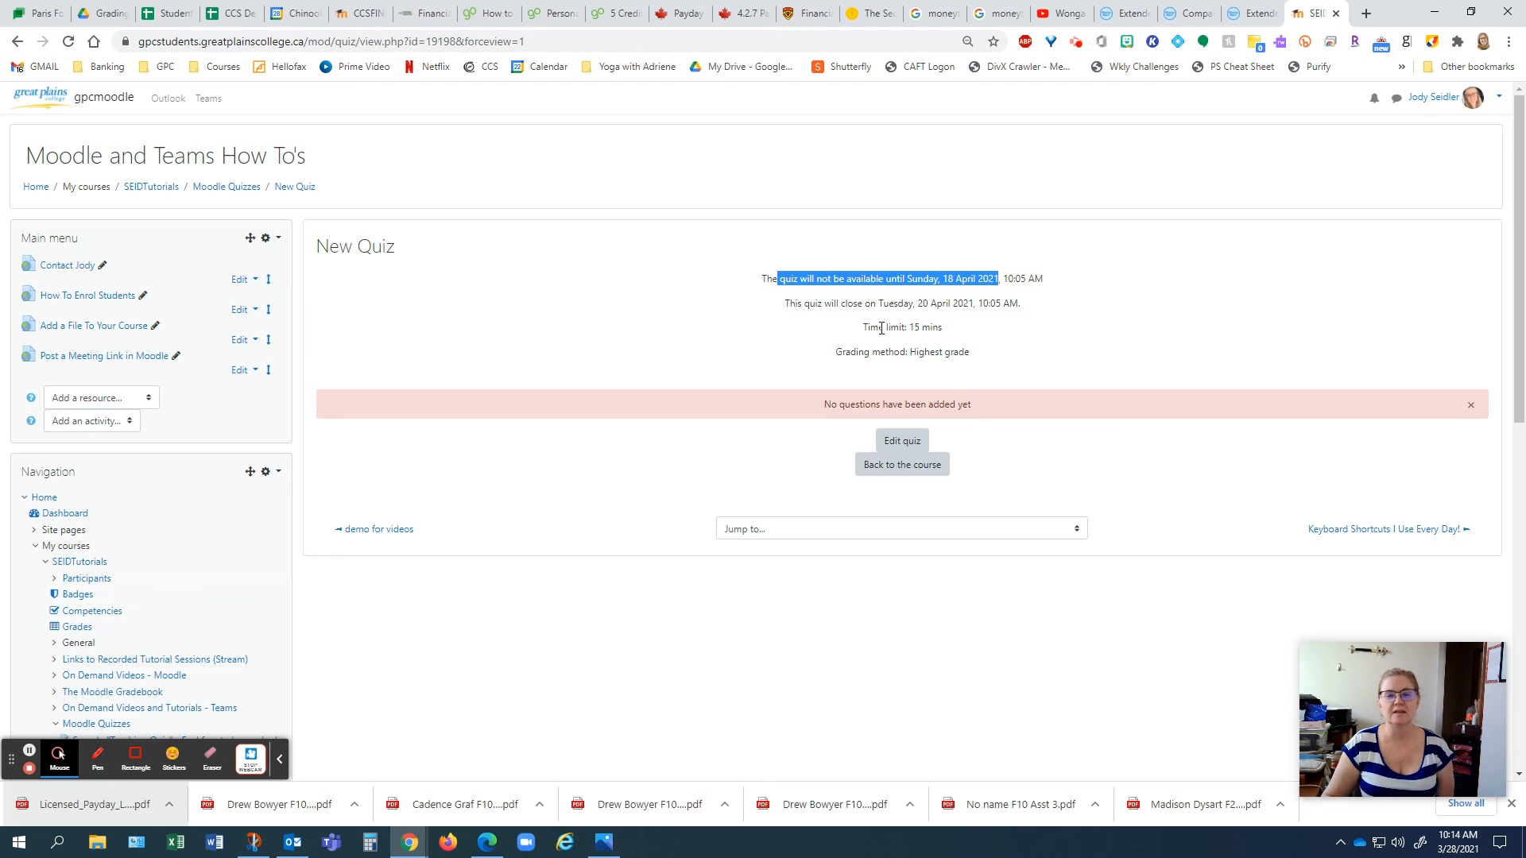
drag(879, 328, 946, 328)
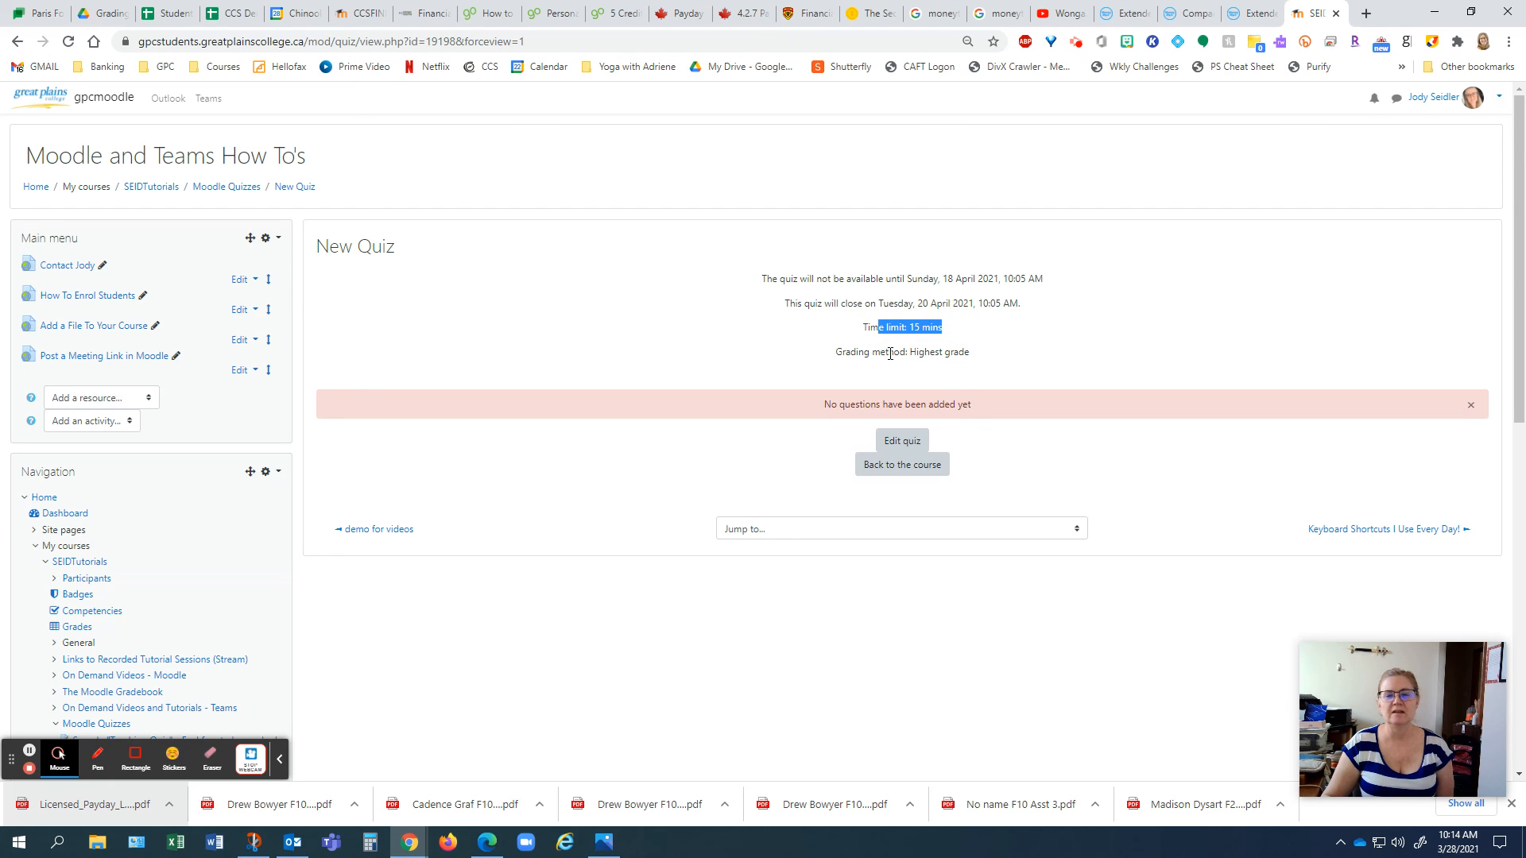
drag(869, 353, 940, 353)
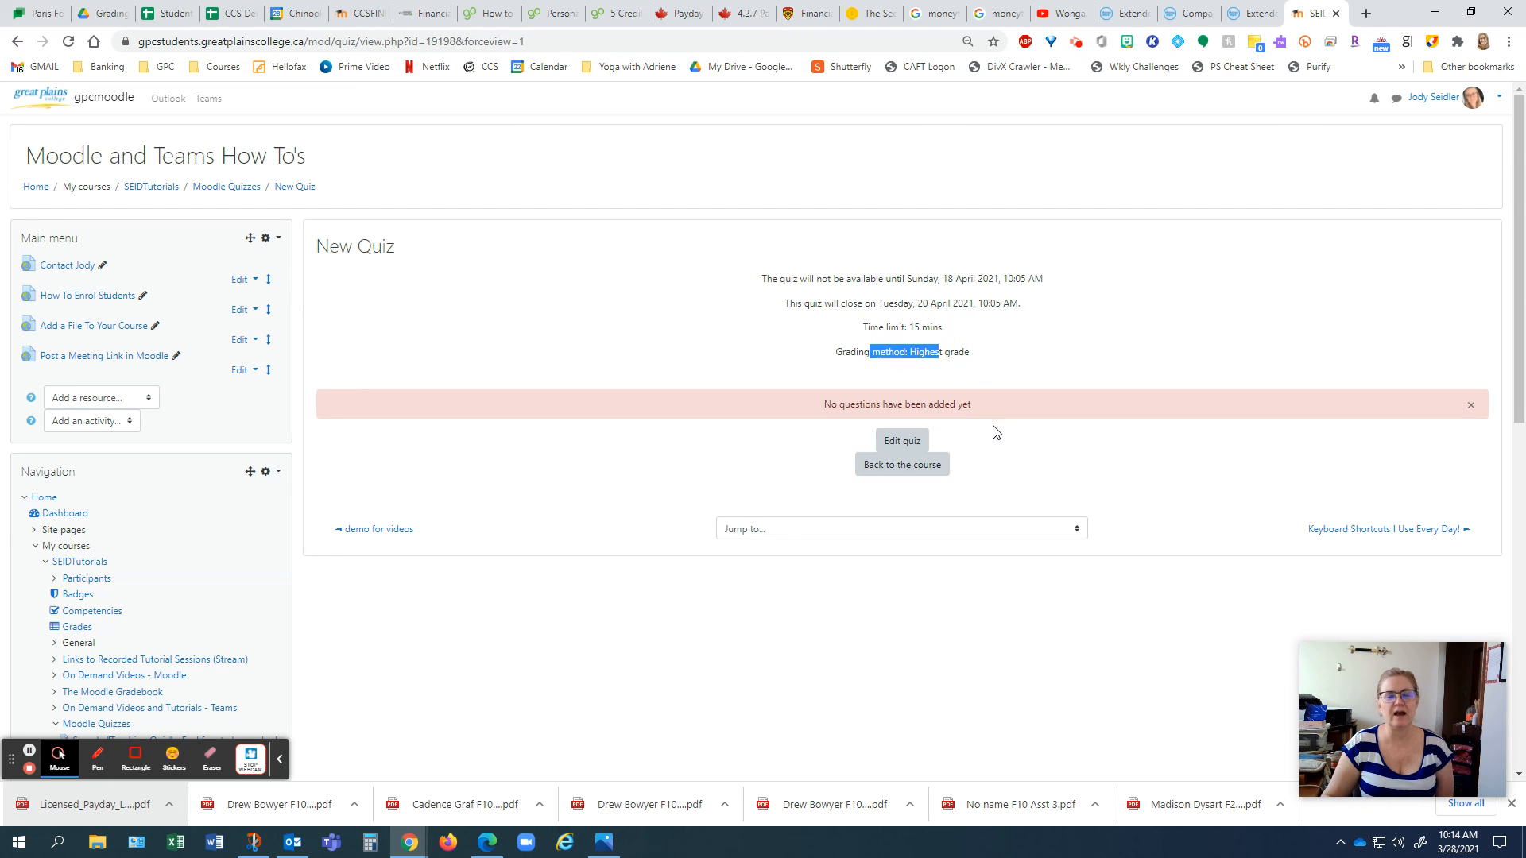
click(963, 352)
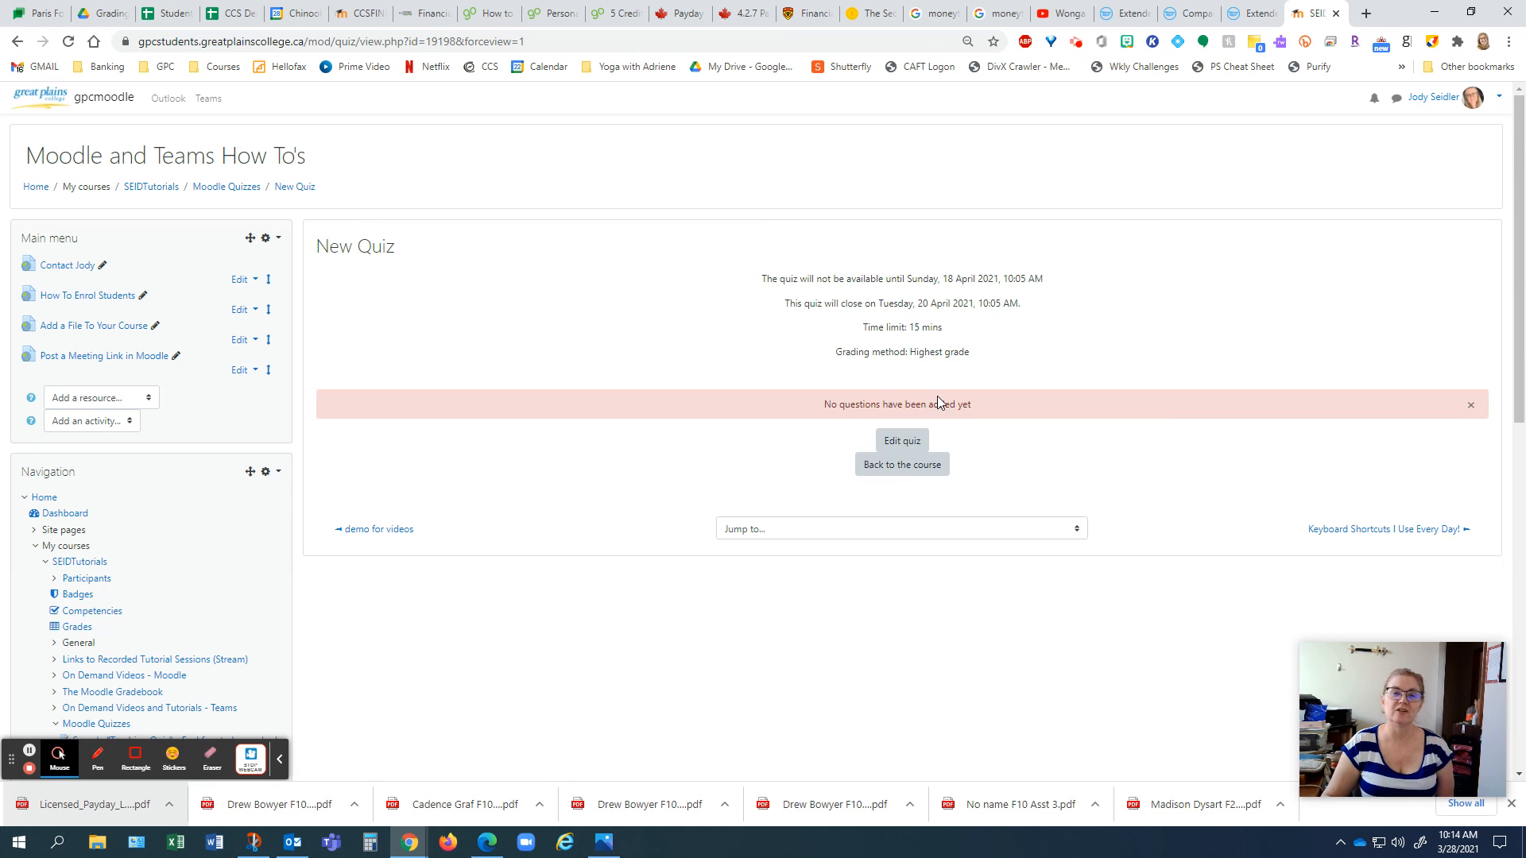